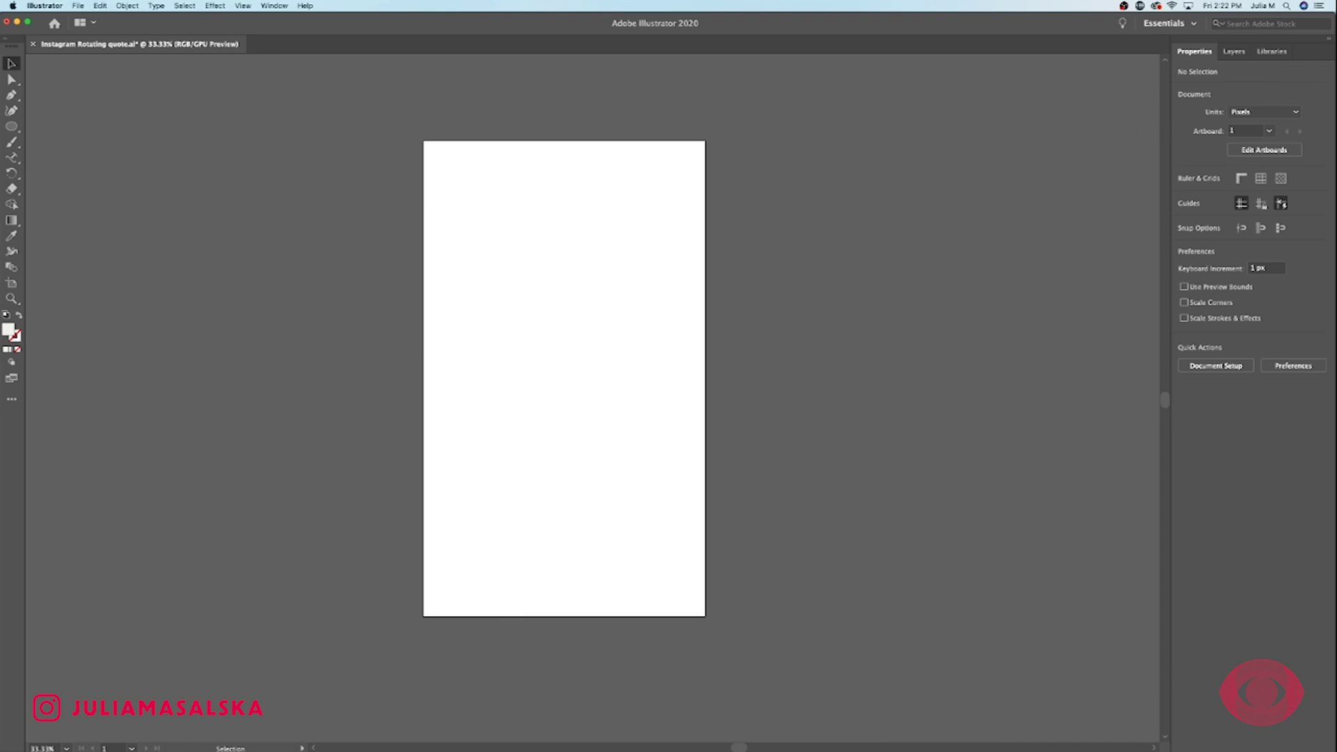
# Set the artboard height to 1920 px, keeping the width at 1080 px
pyautogui.click(11, 282)
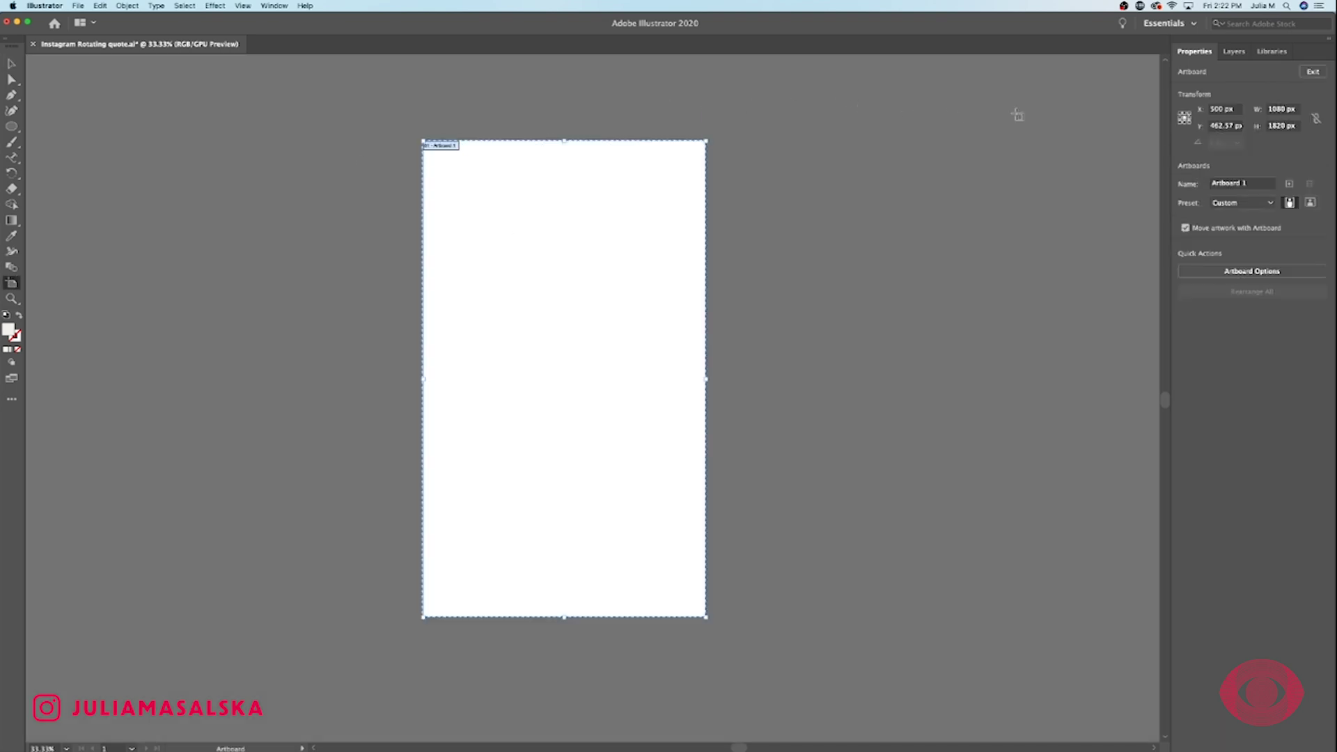
pyautogui.click(1274, 126)
pyautogui.write('9')
pyautogui.press('Return')
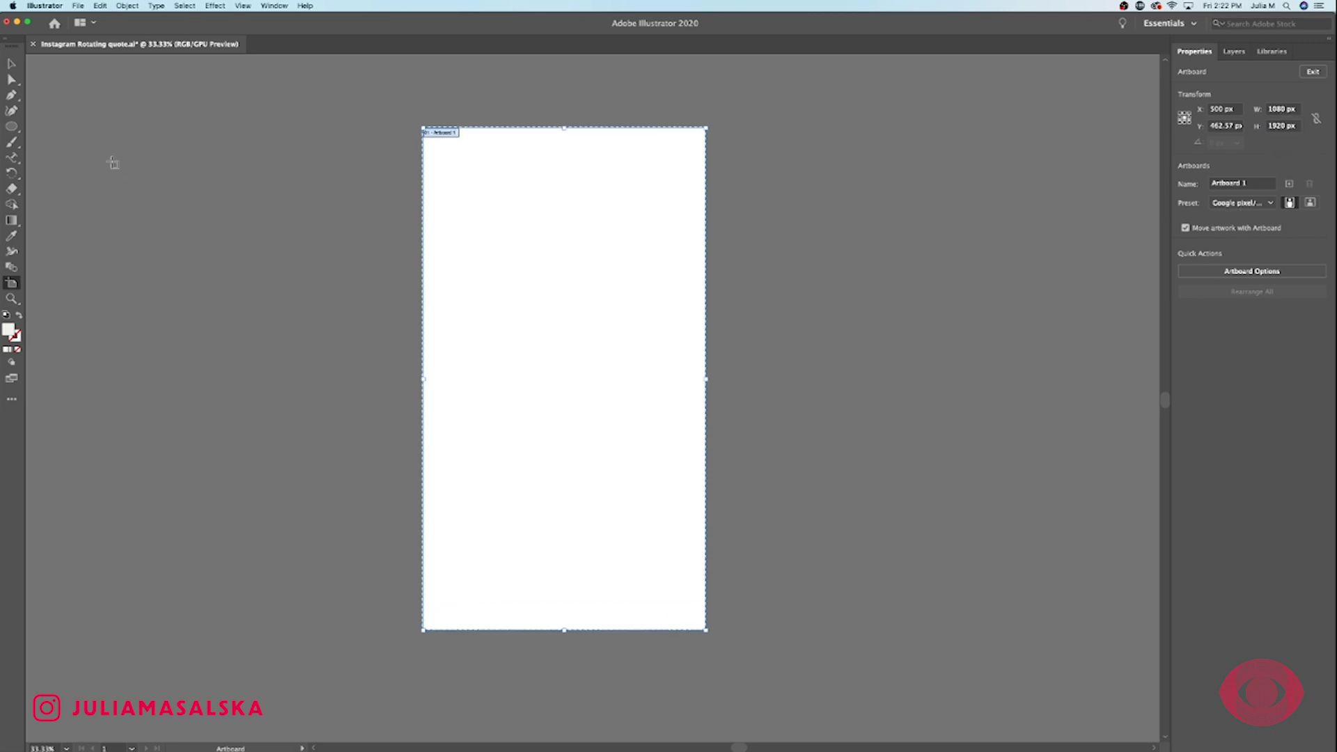
pyautogui.click(14, 65)
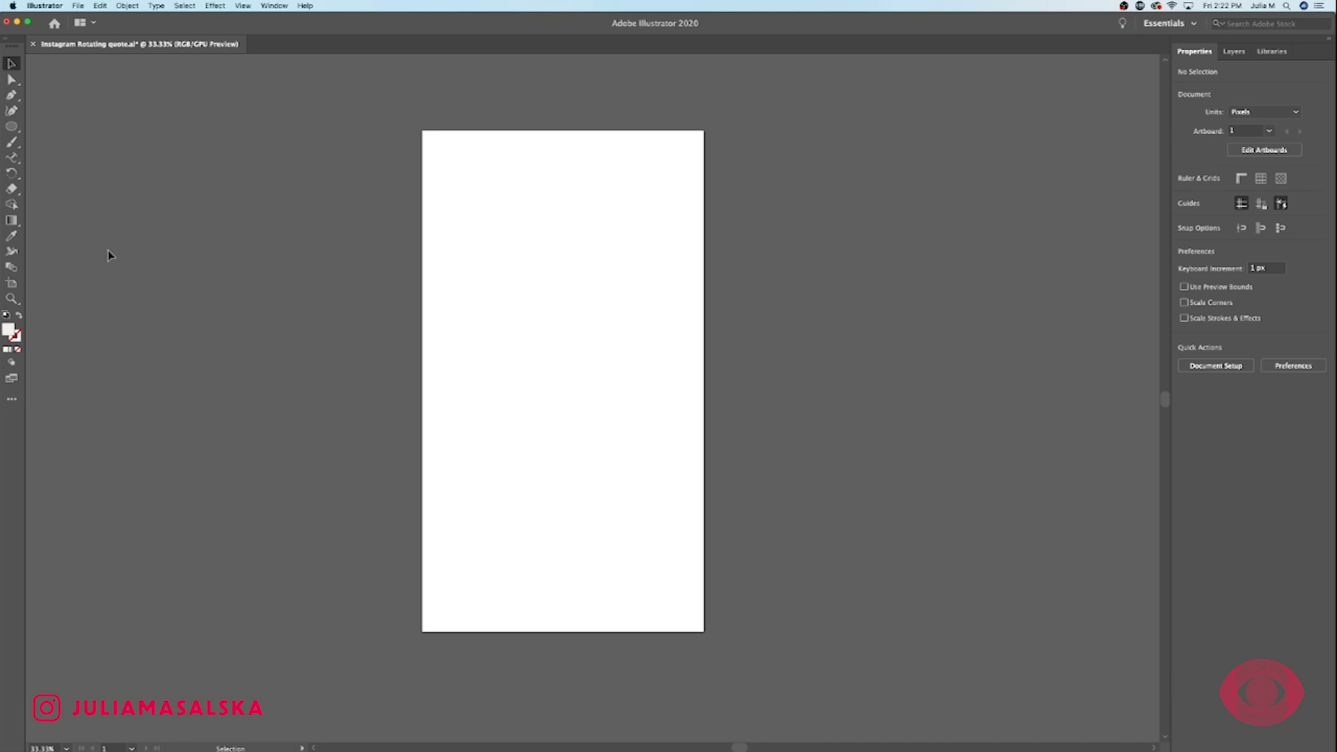
# Draw an off-white rectangle covering the whole artboard, then deselect it
pyautogui.moveTo(12, 127); pyautogui.dragTo(60, 129)
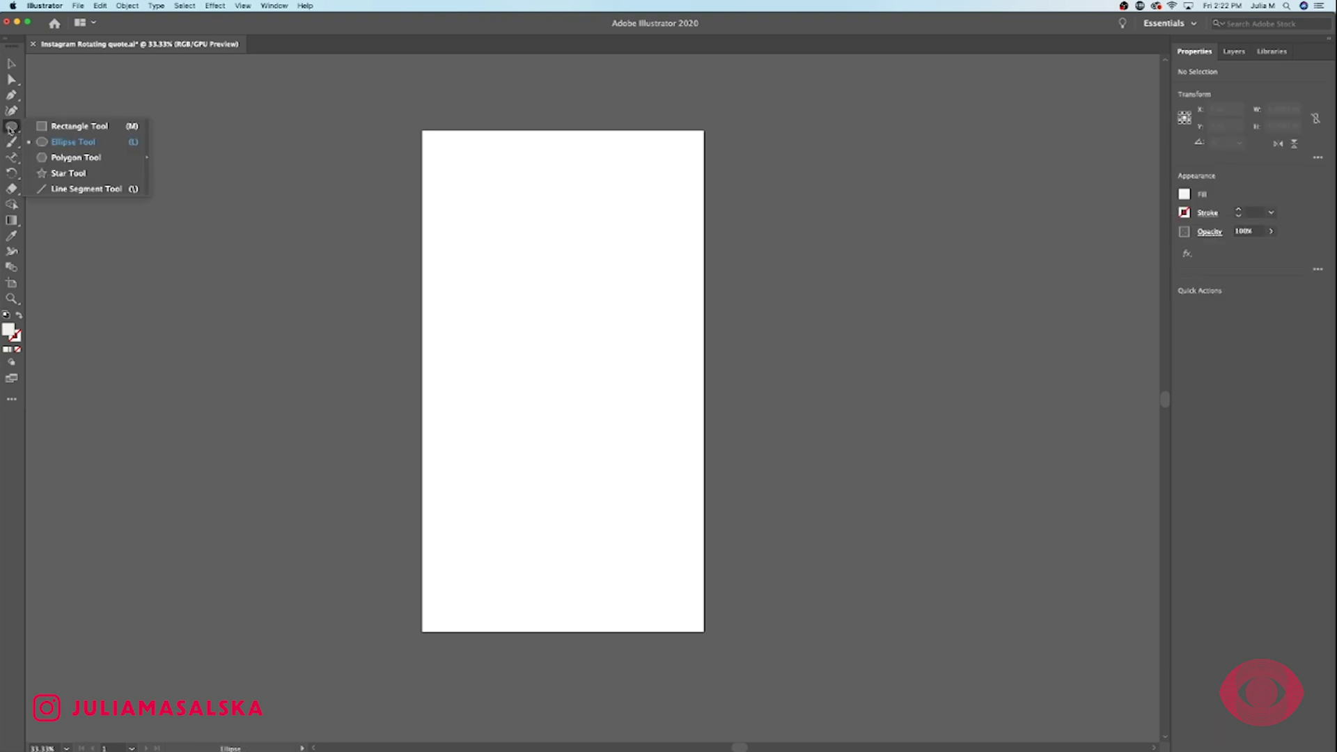
pyautogui.click(71, 127)
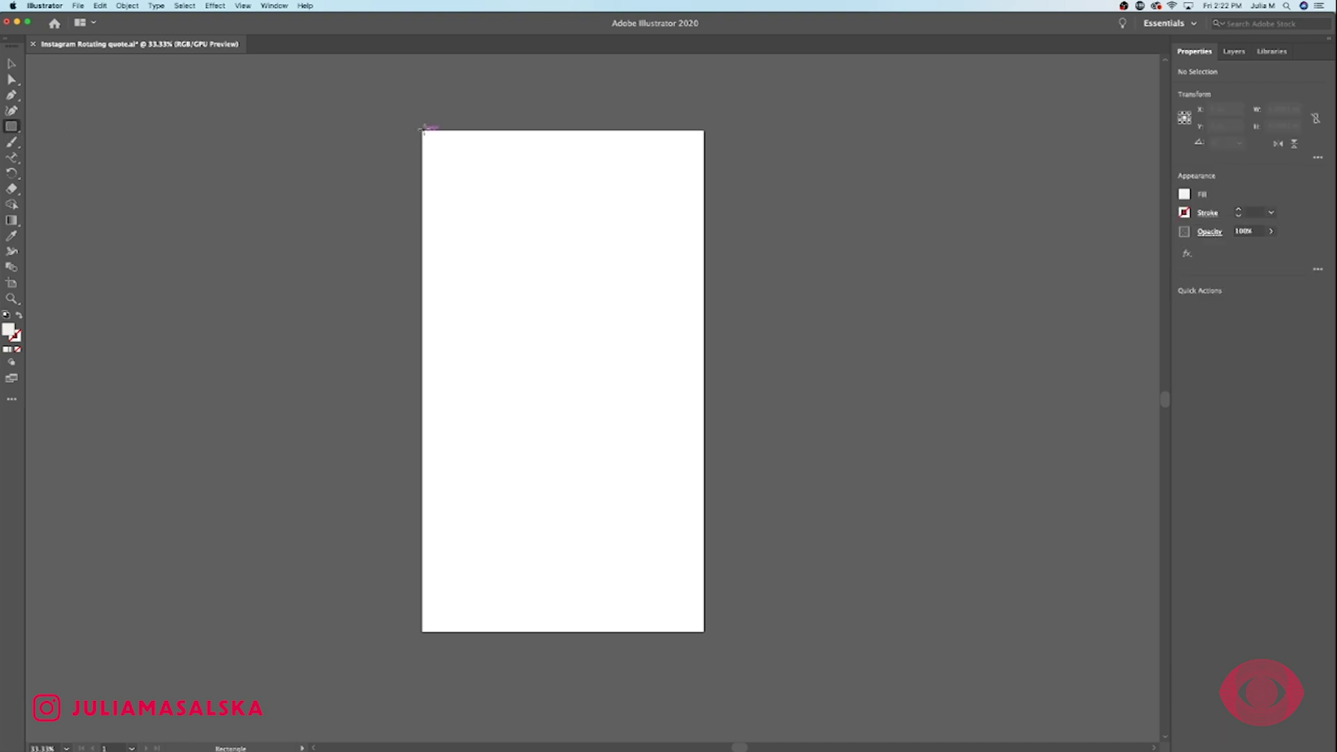
pyautogui.moveTo(422, 128); pyautogui.dragTo(703, 631)
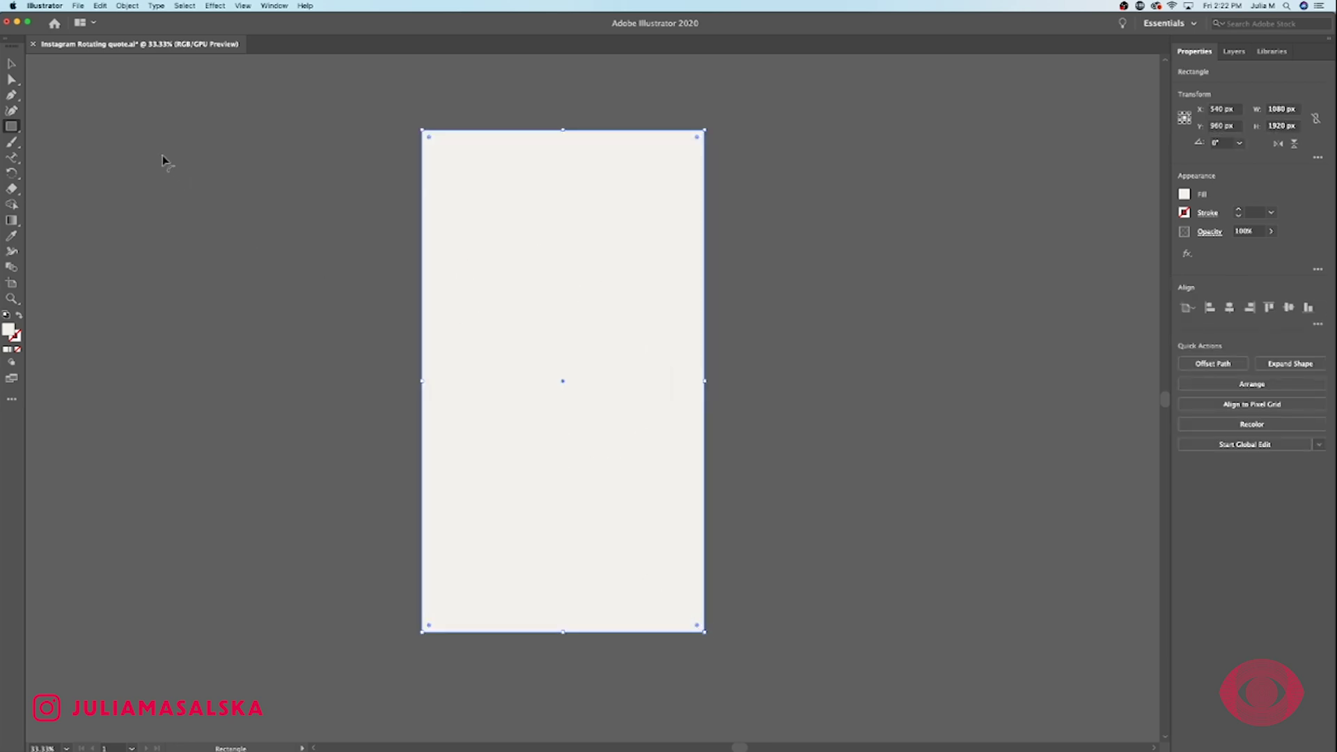
pyautogui.click(11, 64)
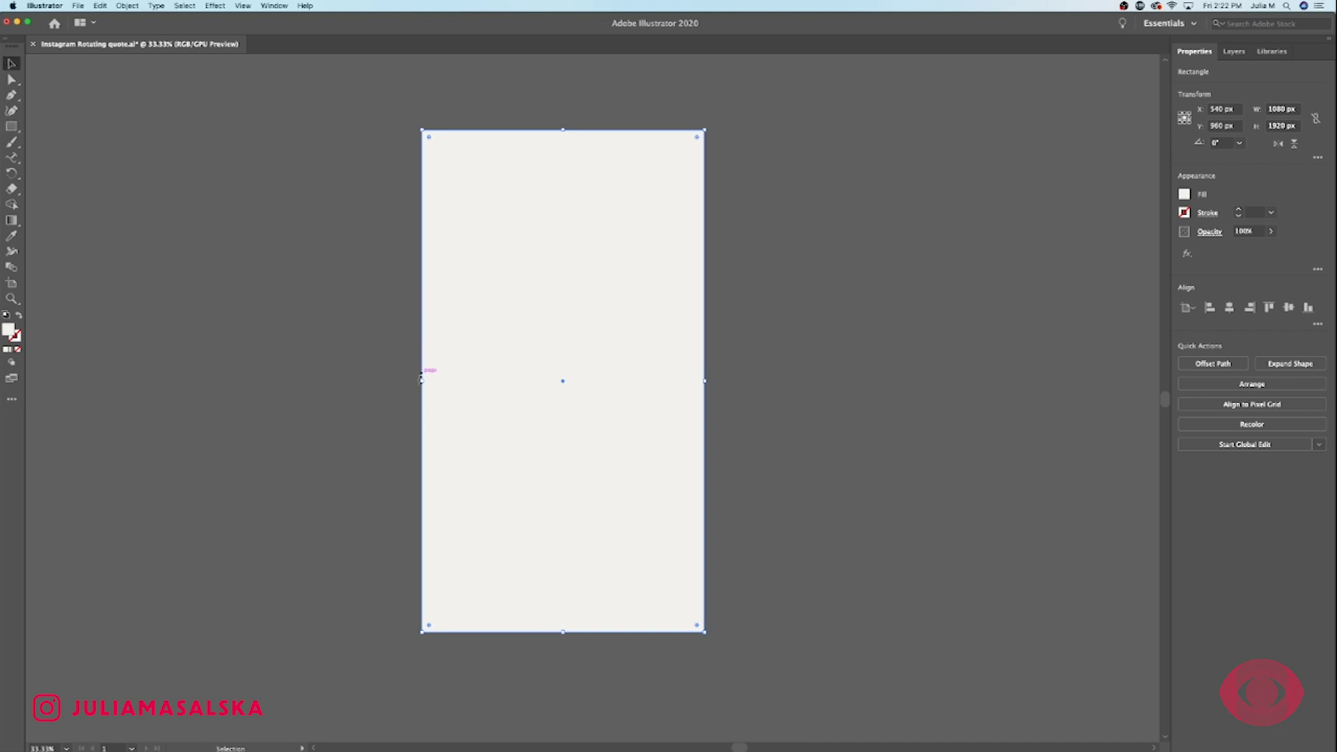
pyautogui.click(335, 373)
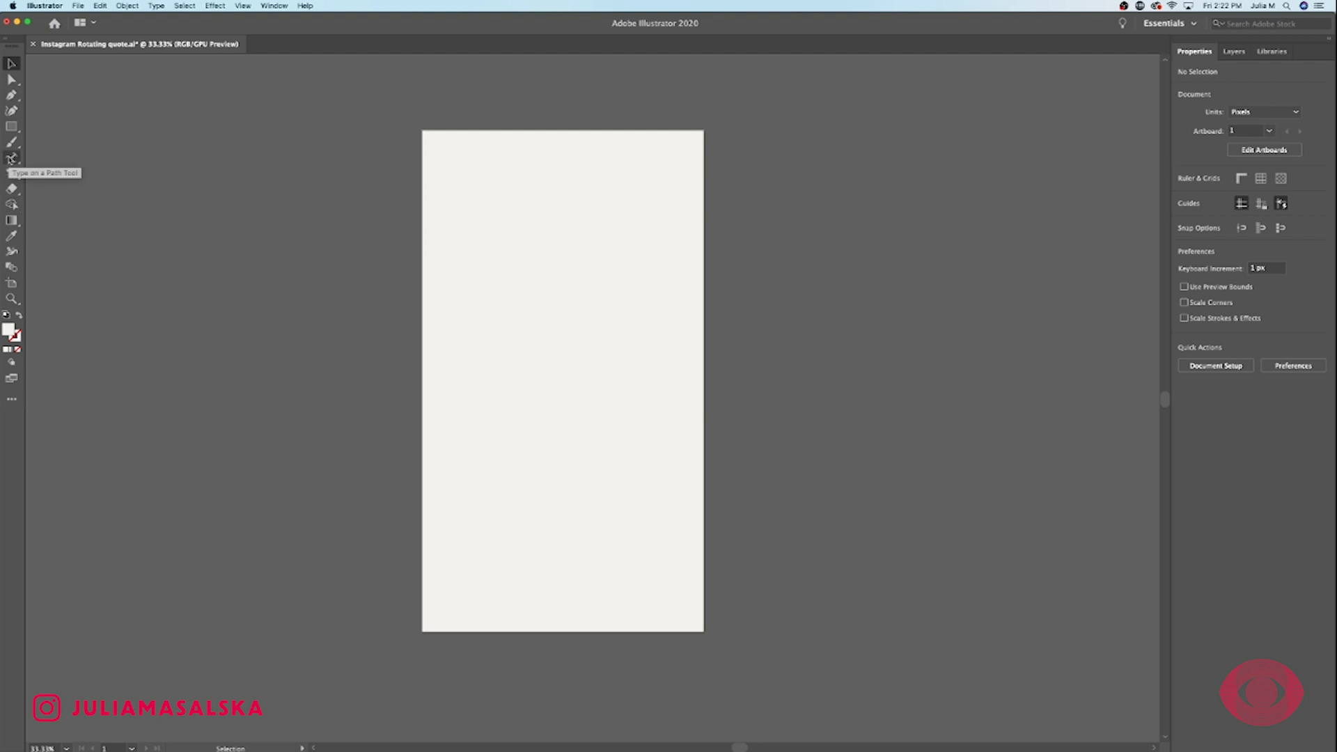
# Draw a 788 px circle in the lower middle of the artboard
pyautogui.moveTo(12, 159); pyautogui.dragTo(62, 176)
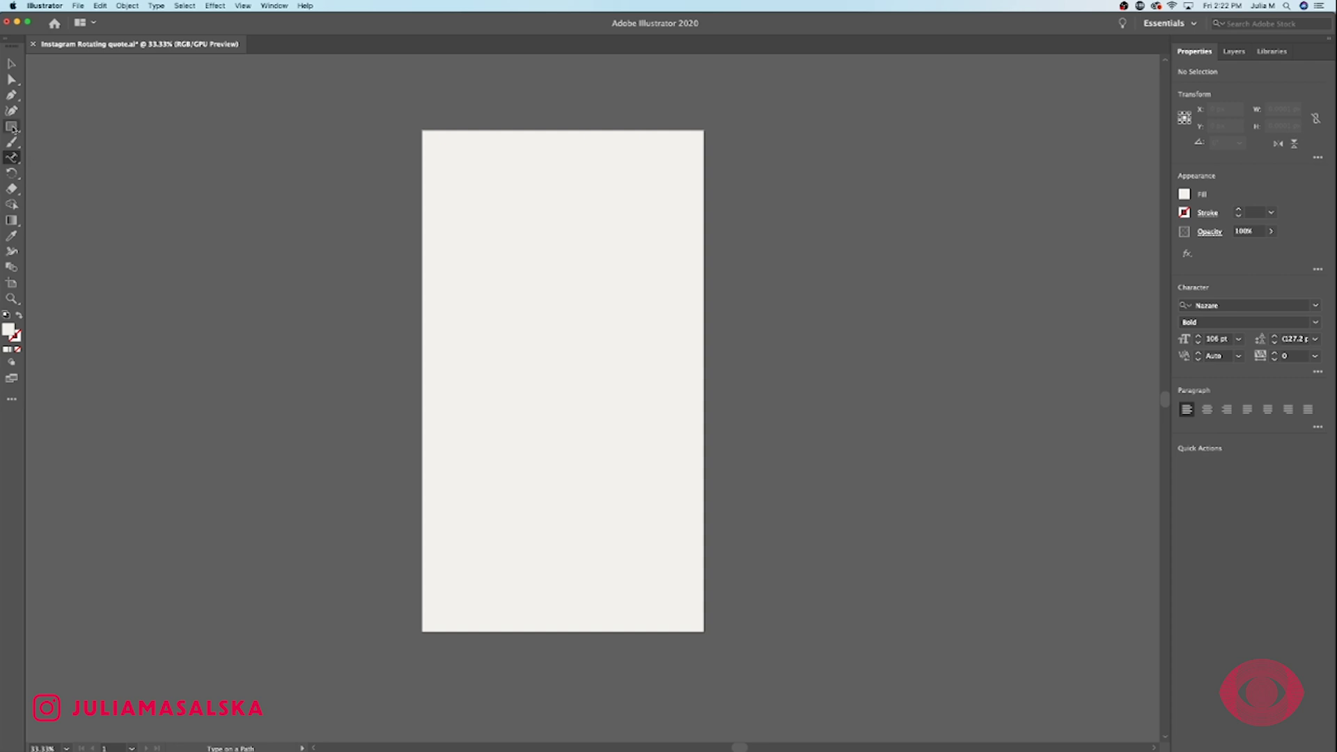
pyautogui.moveTo(11, 127); pyautogui.dragTo(80, 143)
pyautogui.click(80, 144)
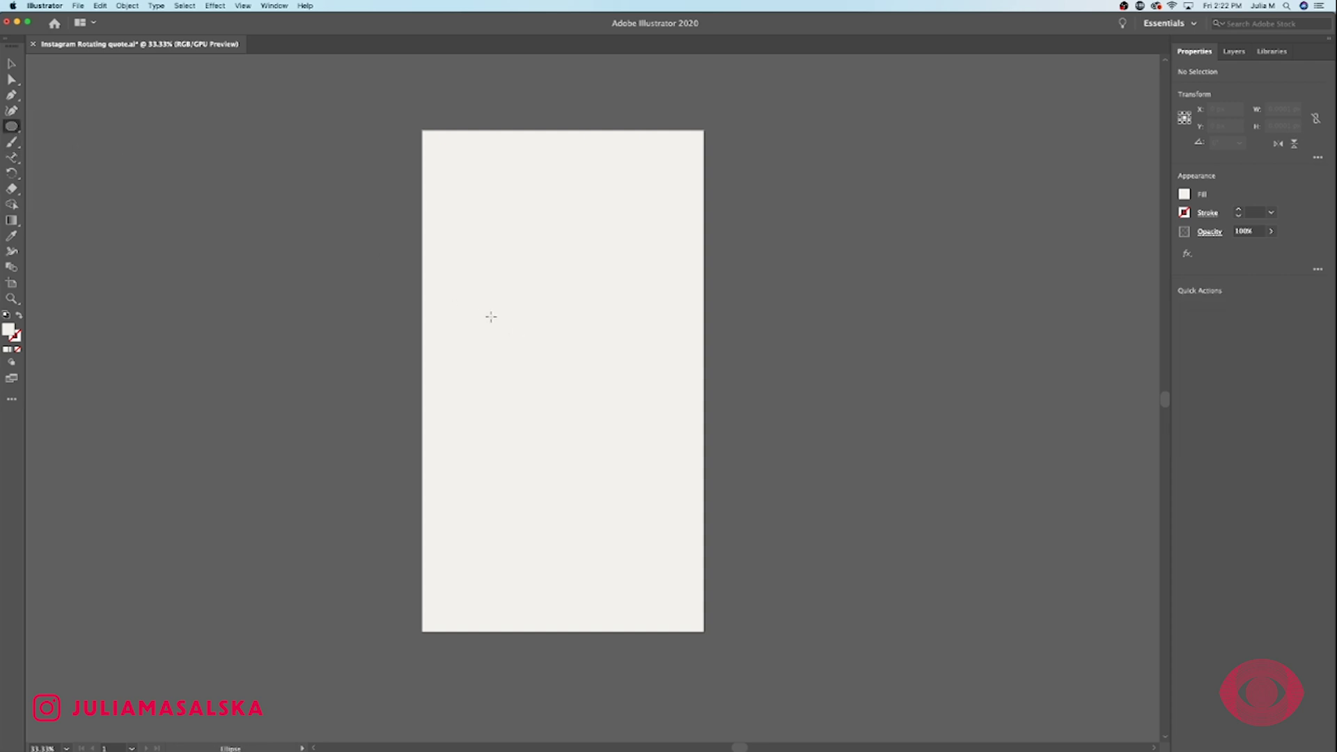
pyautogui.moveTo(486, 299); pyautogui.dragTo(693, 505)
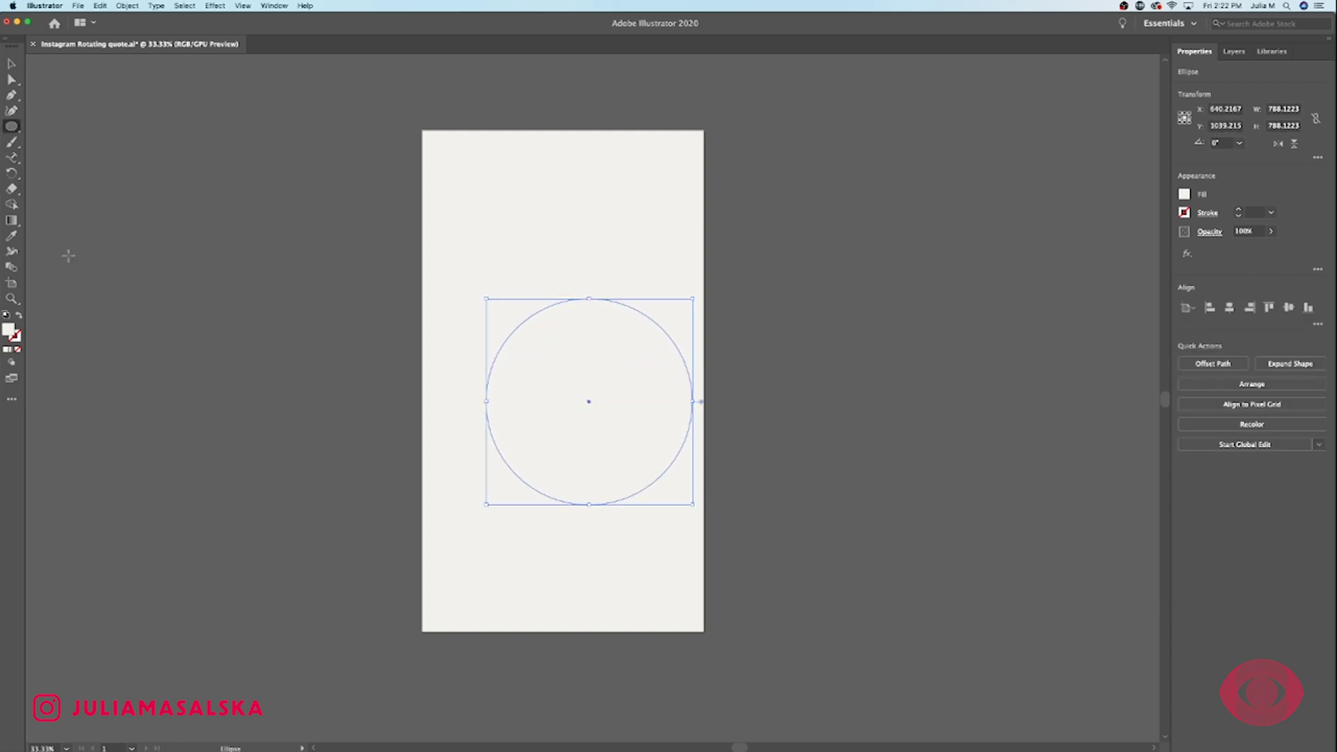
# Turn the circle's outline into a Type on a Path text path
pyautogui.moveTo(12, 158); pyautogui.dragTo(68, 174)
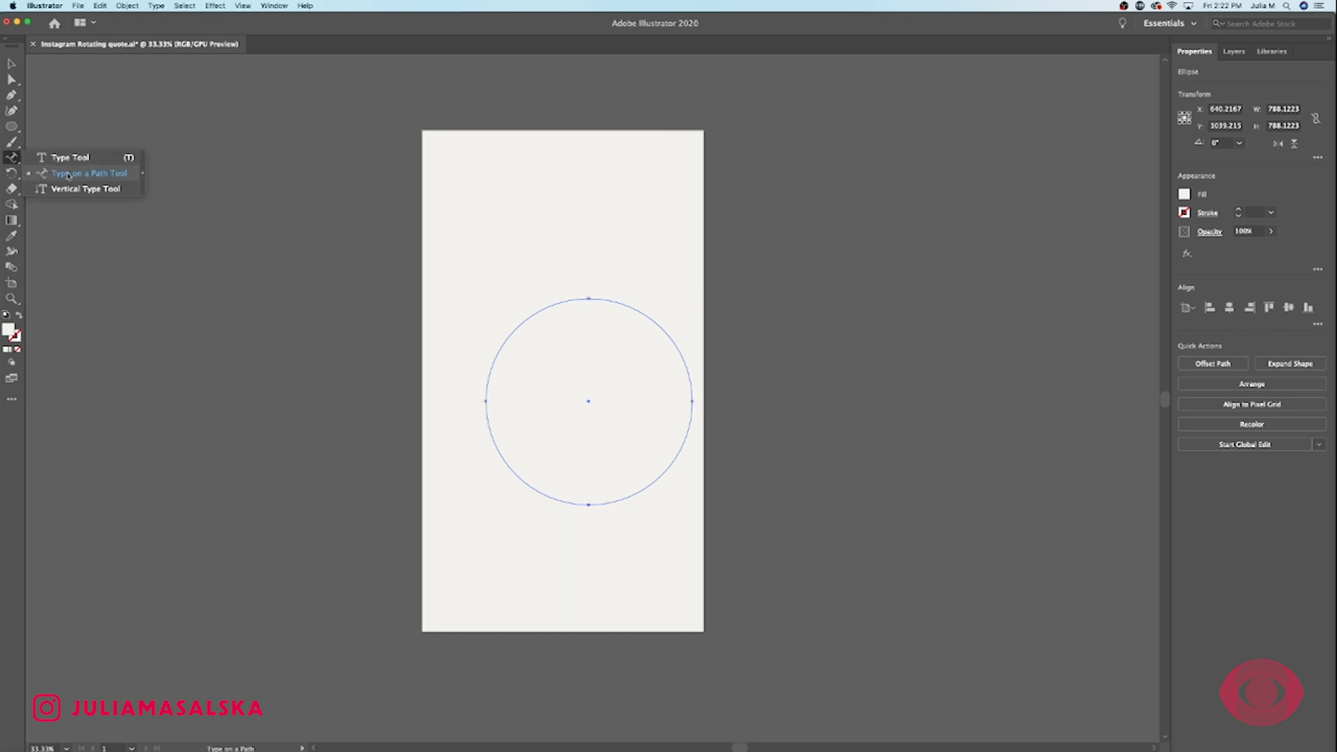
pyautogui.click(68, 174)
pyautogui.click(622, 305)
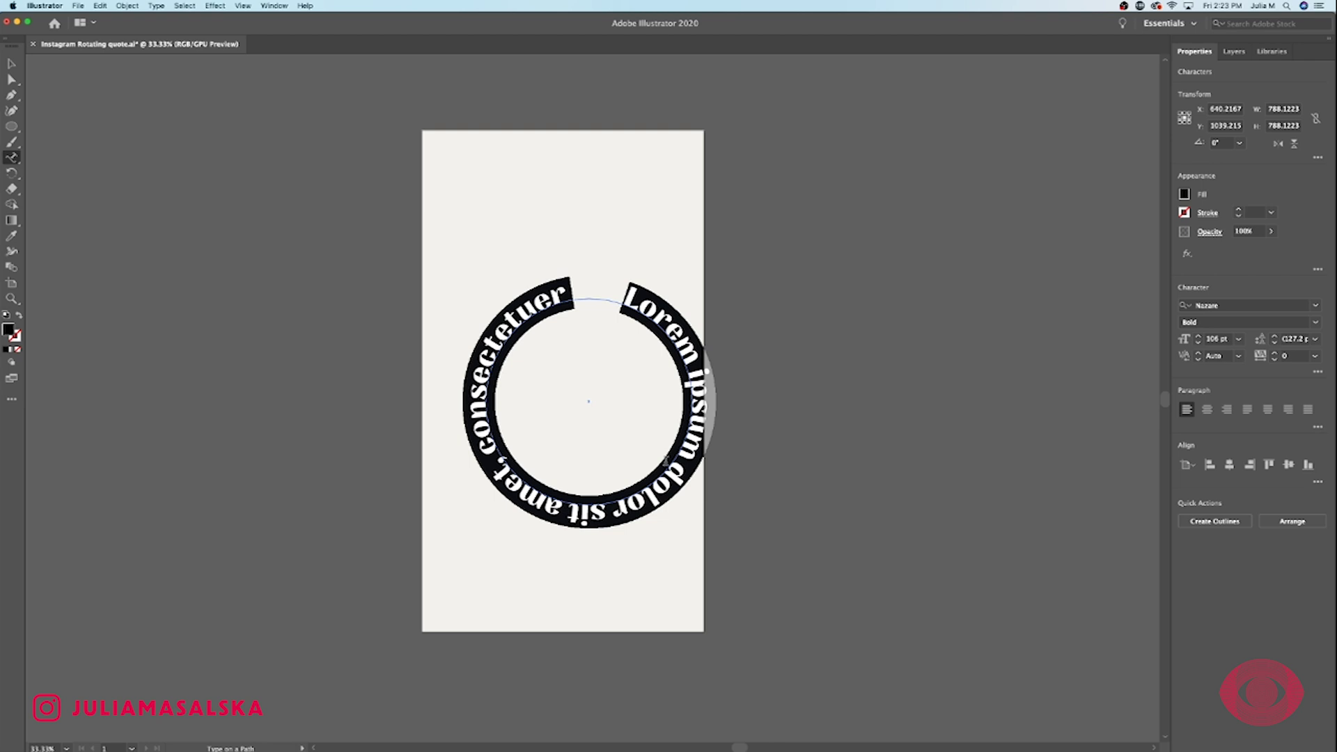
# Wrap 'INSPIRED BY THE FEAR OF BEING AVERAGE.' around the circle, enlarged to 110 pt
pyautogui.press('BackSpace')
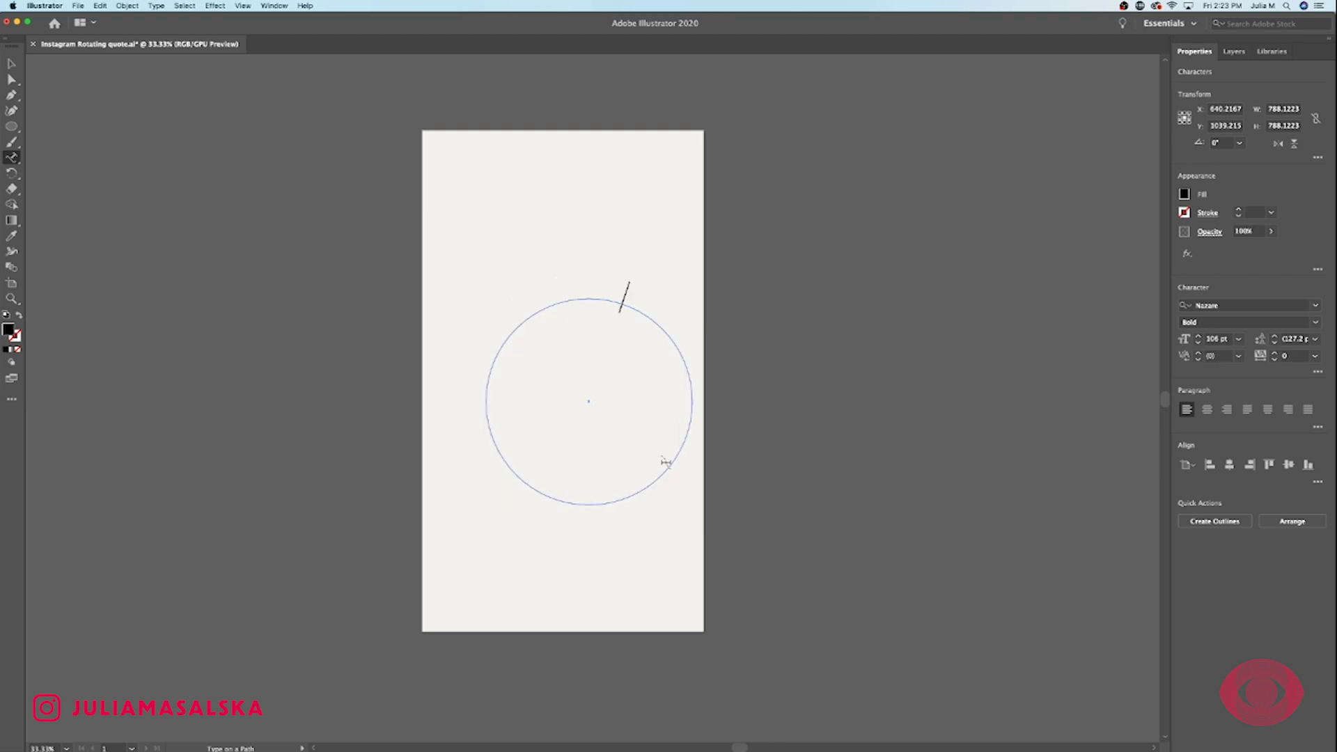
pyautogui.write('INSPIRED')
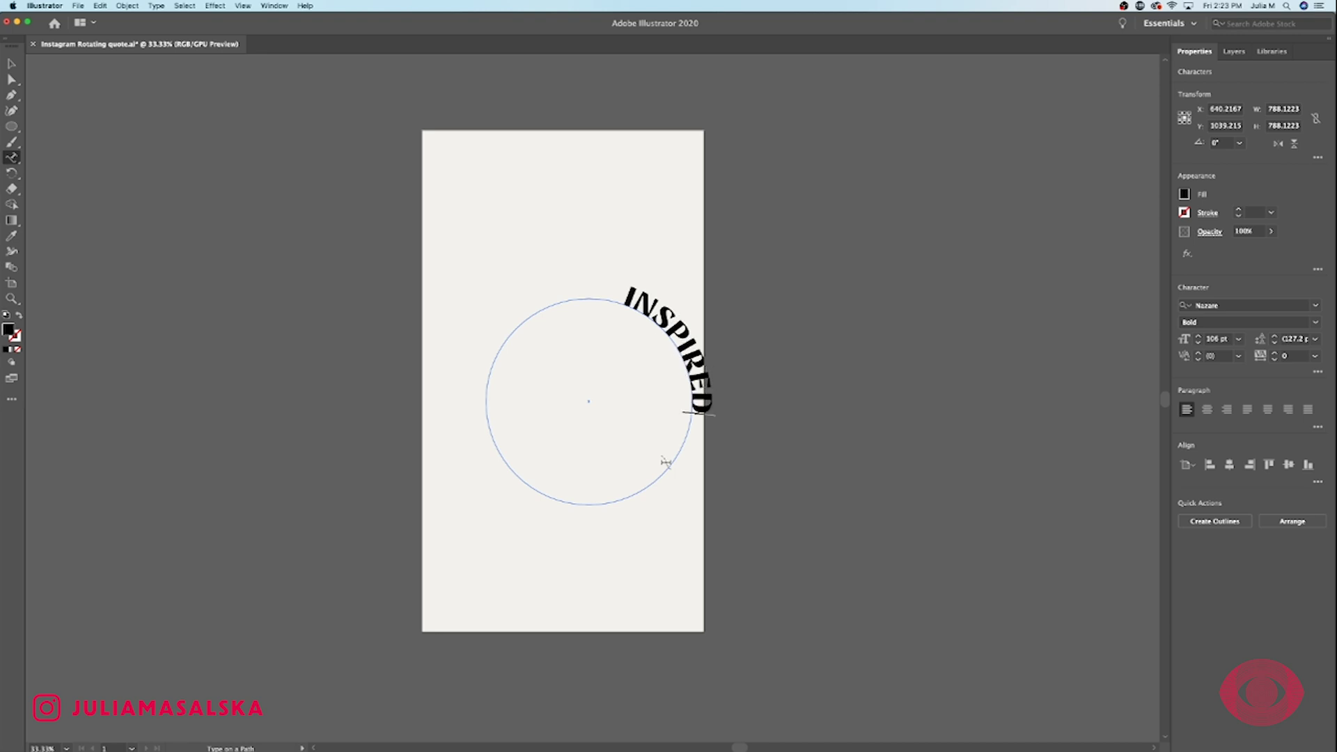
pyautogui.write(' BY THE F')
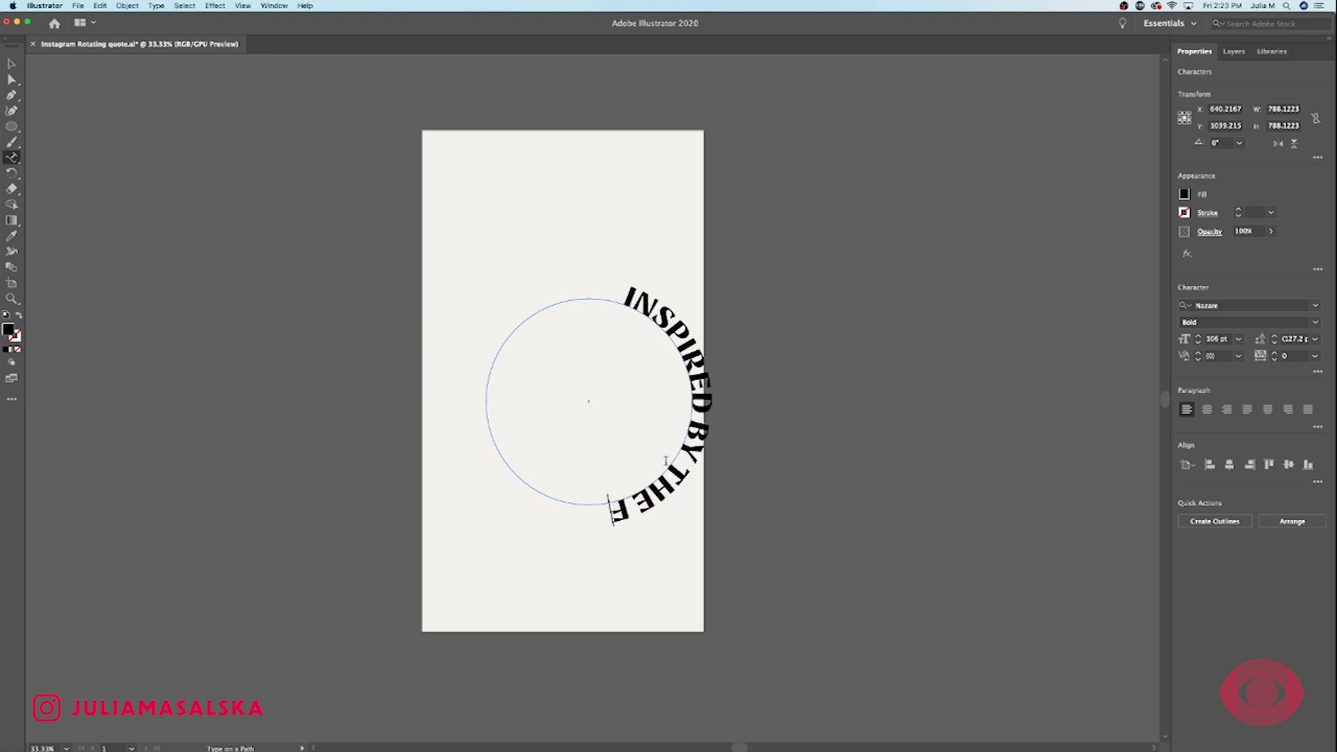
pyautogui.write('EAR OF')
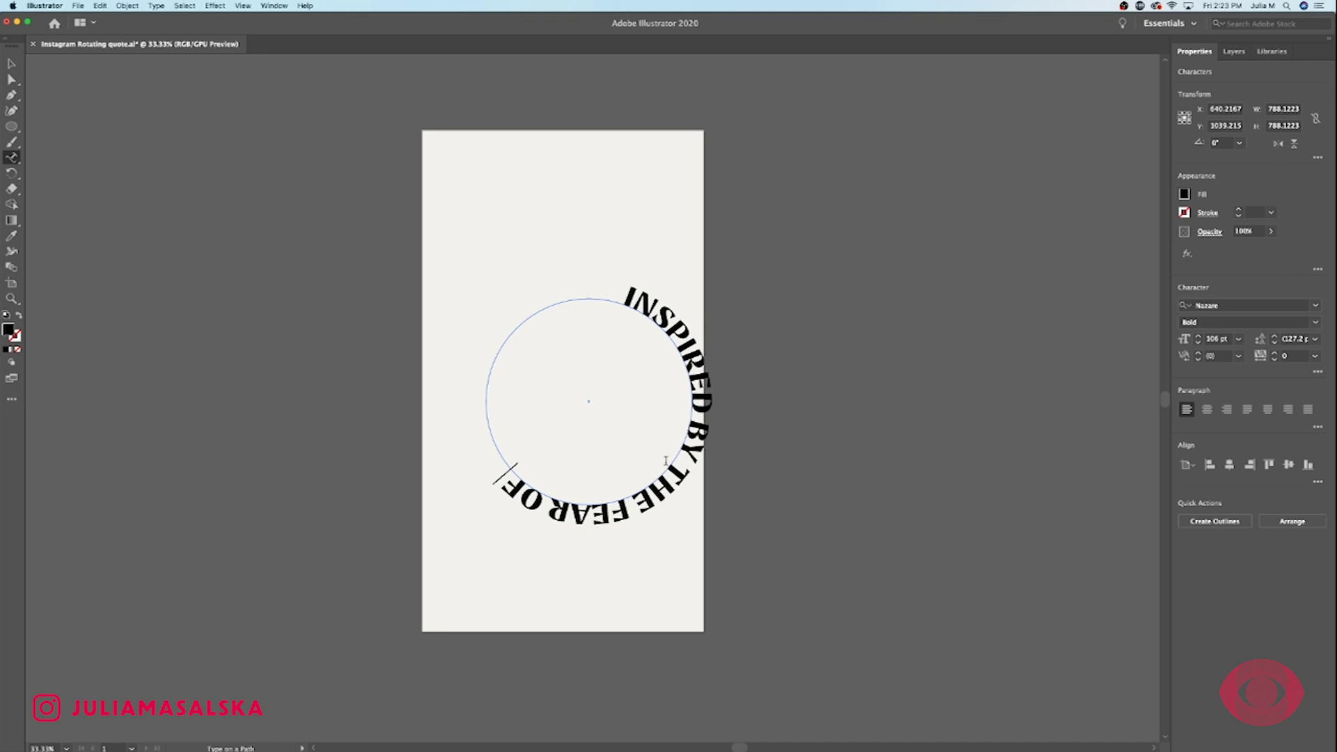
pyautogui.write(' BEING E')
pyautogui.press('BackSpace')
pyautogui.write('AV')
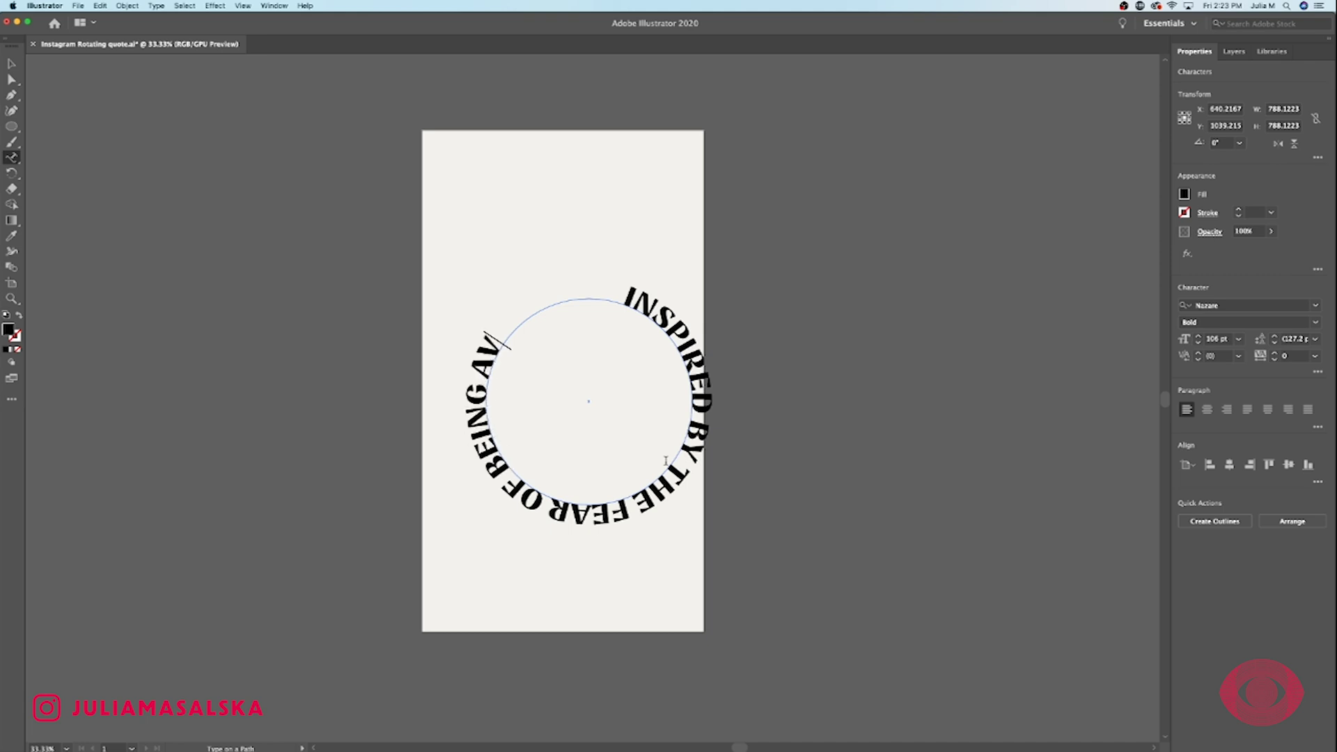
pyautogui.write('ERAGE')
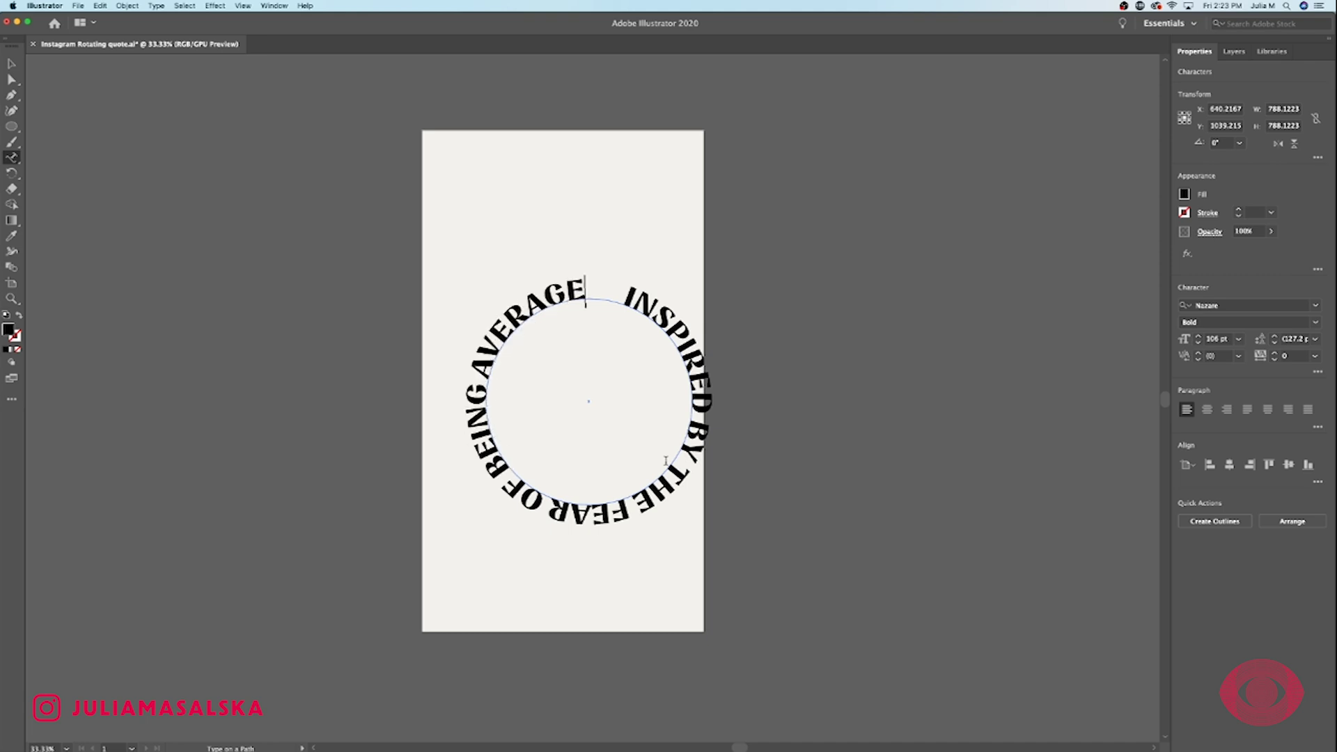
pyautogui.write('.')
pyautogui.press('super+a')
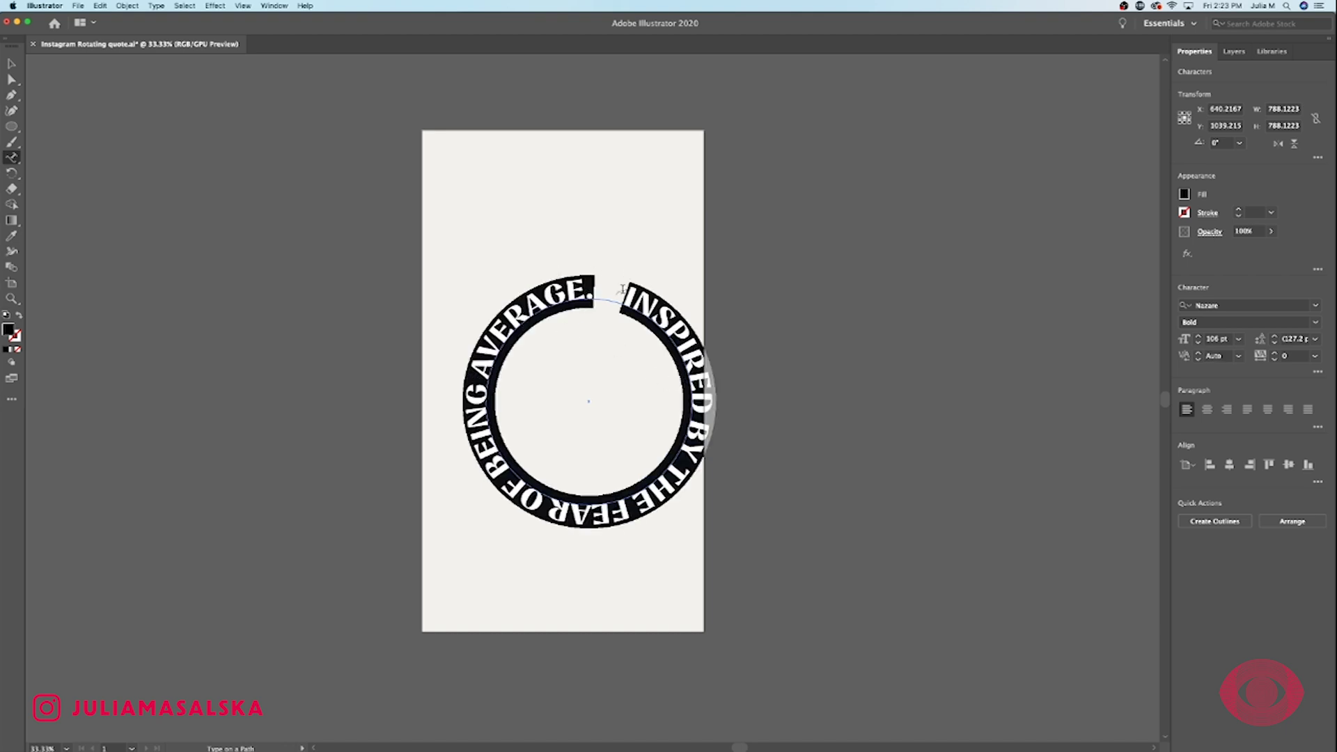
pyautogui.press('super+shift+period')
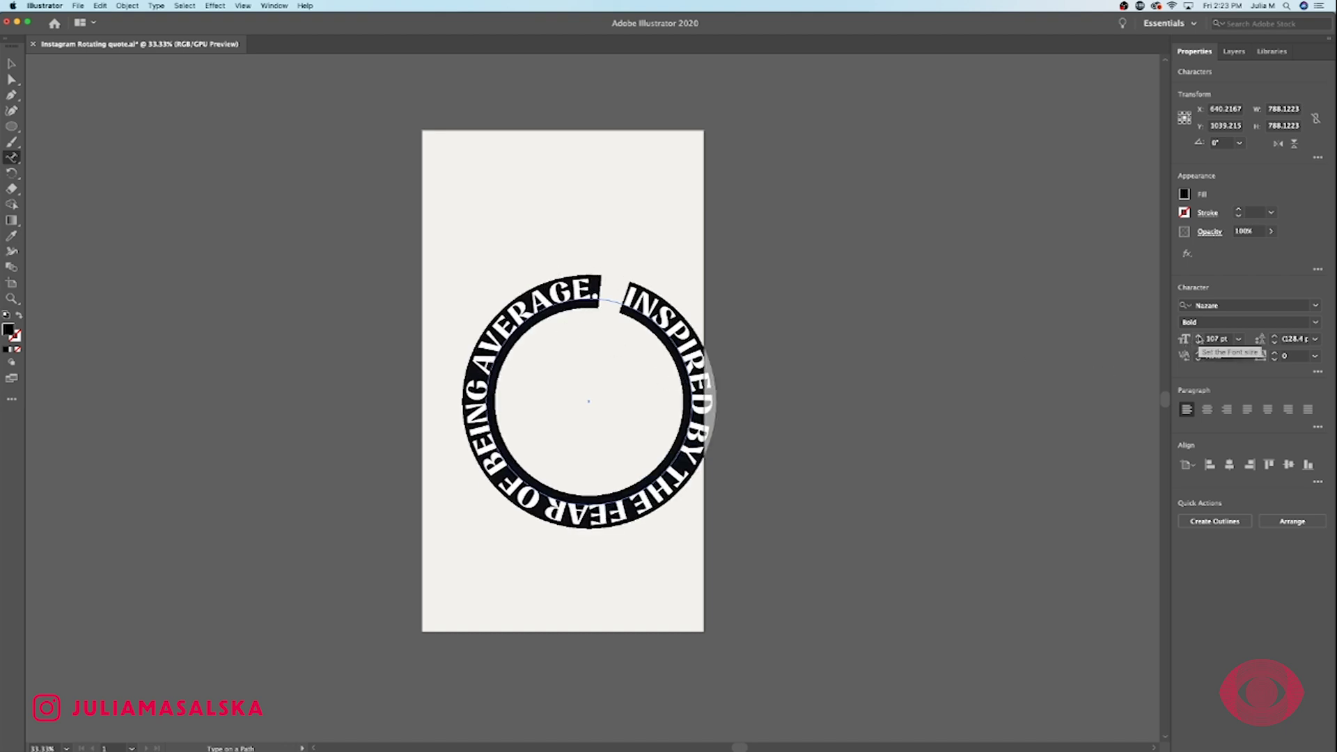
pyautogui.press('super+shift+period')
pyautogui.press('super+shift+period')
pyautogui.press('super+shift+period')
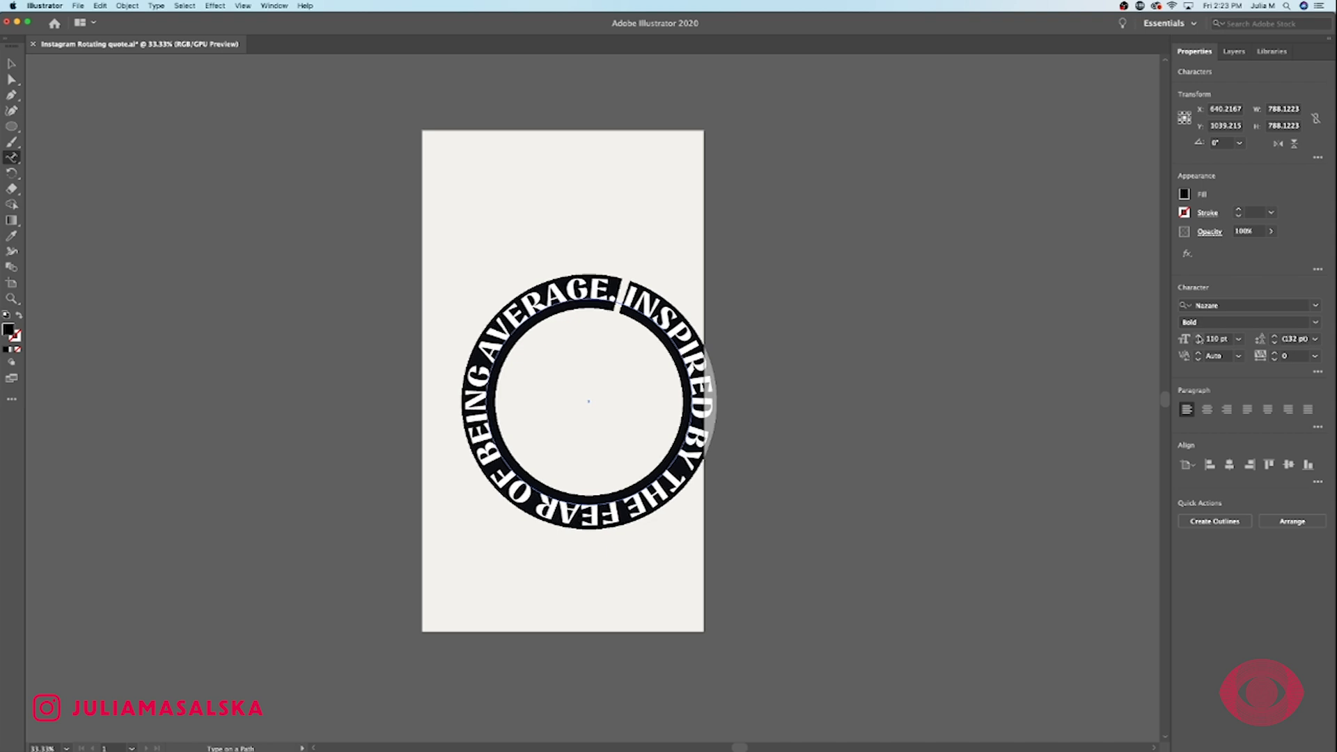
pyautogui.click(12, 63)
# Move and slightly shrink the quote ring, then center it vertically on the artboard
pyautogui.moveTo(669, 328); pyautogui.dragTo(521, 269)
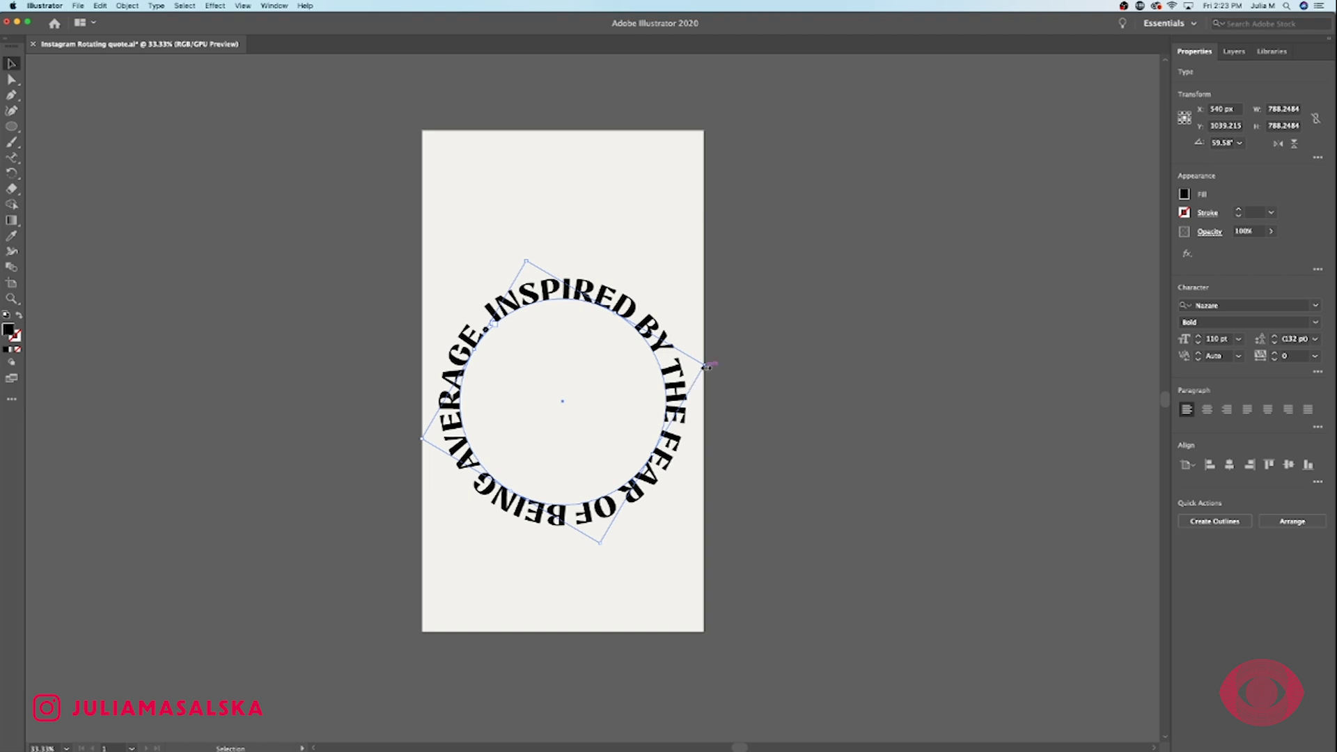
pyautogui.moveTo(707, 366)
pyautogui.mouseDown()
pyautogui.moveTo(648, 357)
pyautogui.moveTo(647, 330)
pyautogui.mouseUp()
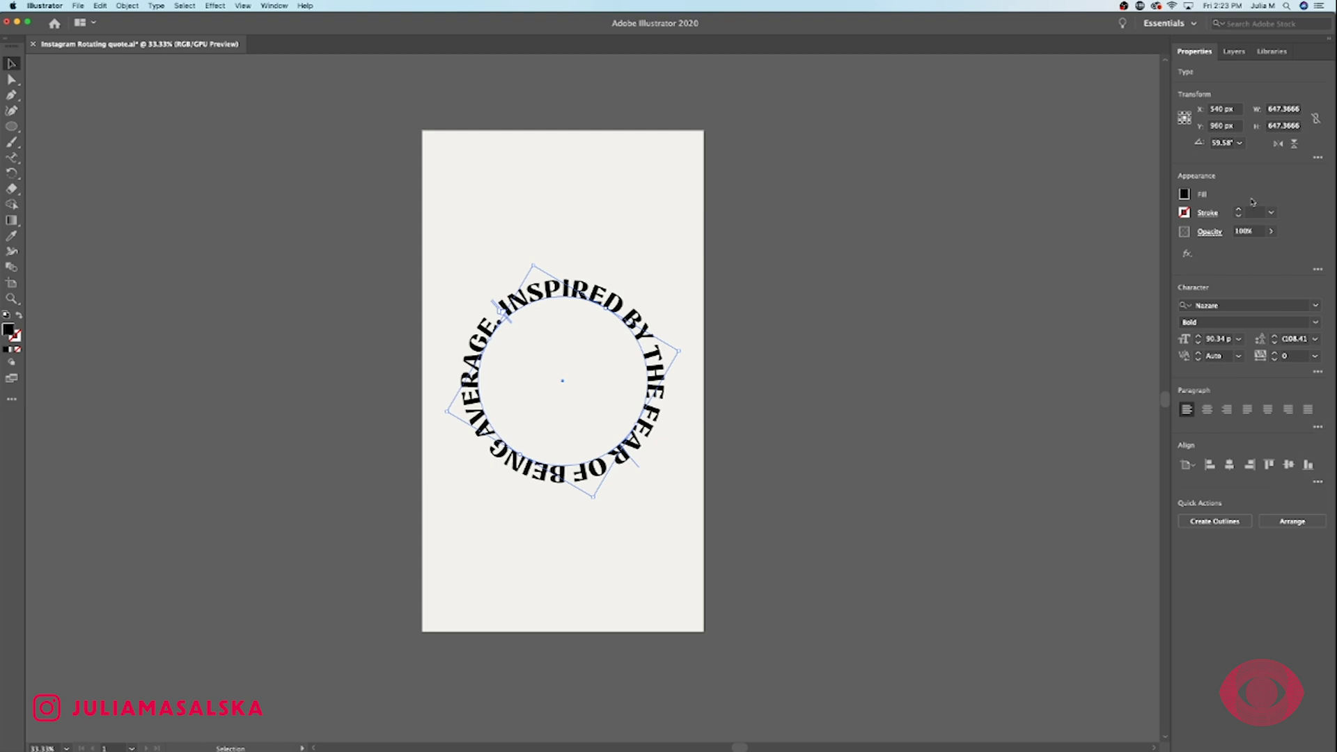
pyautogui.click(1317, 481)
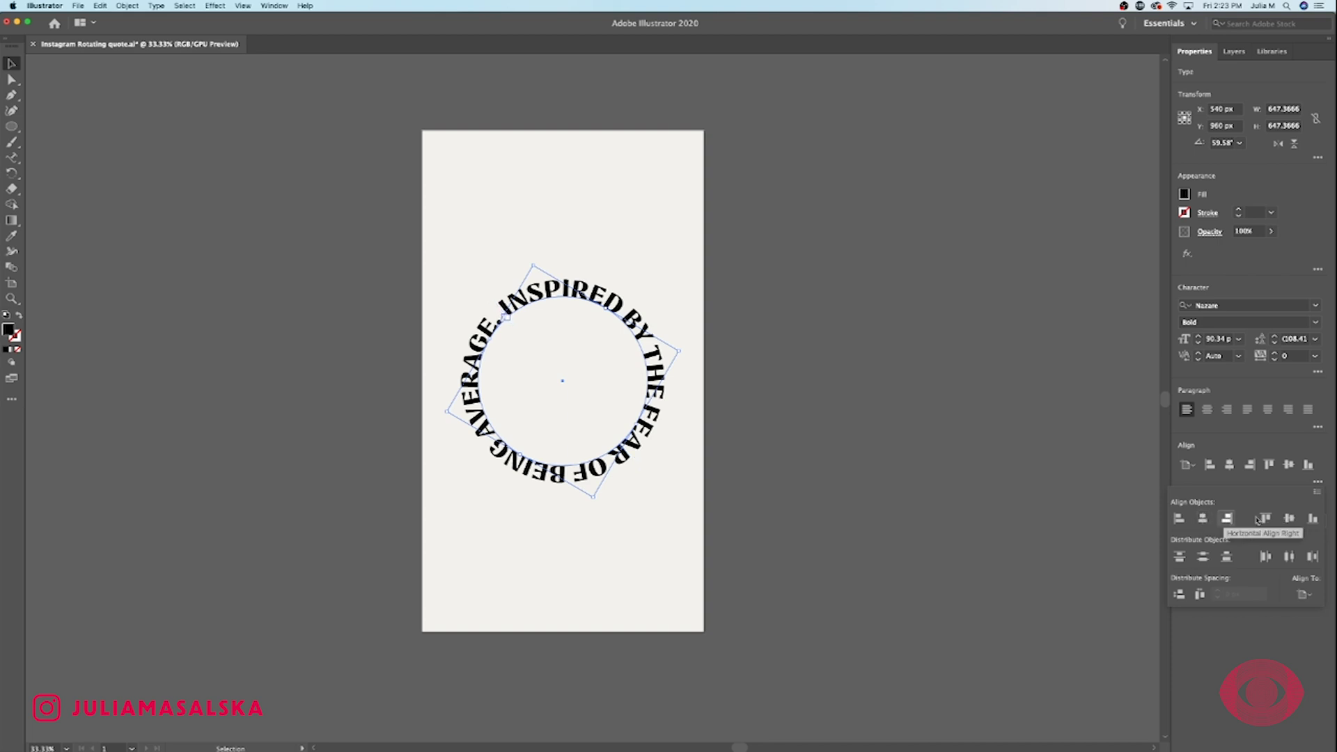
pyautogui.click(1290, 518)
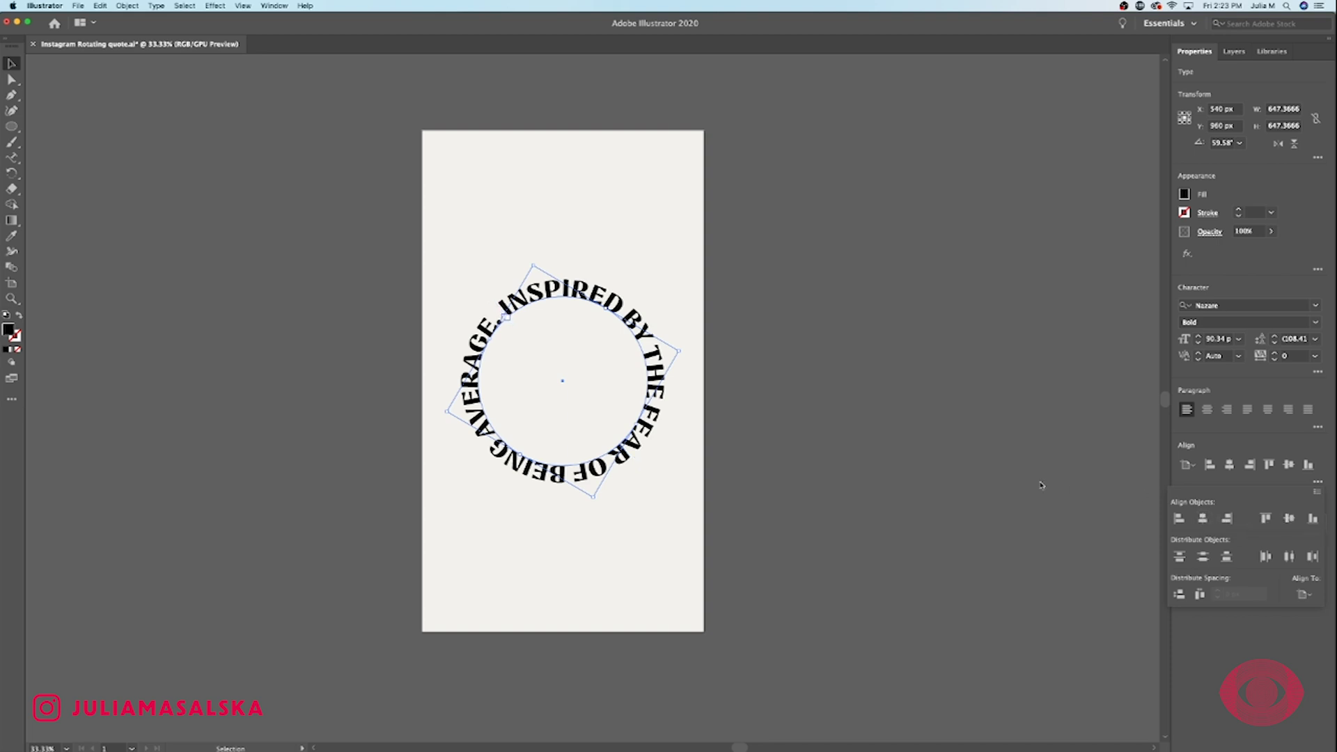
pyautogui.click(647, 554)
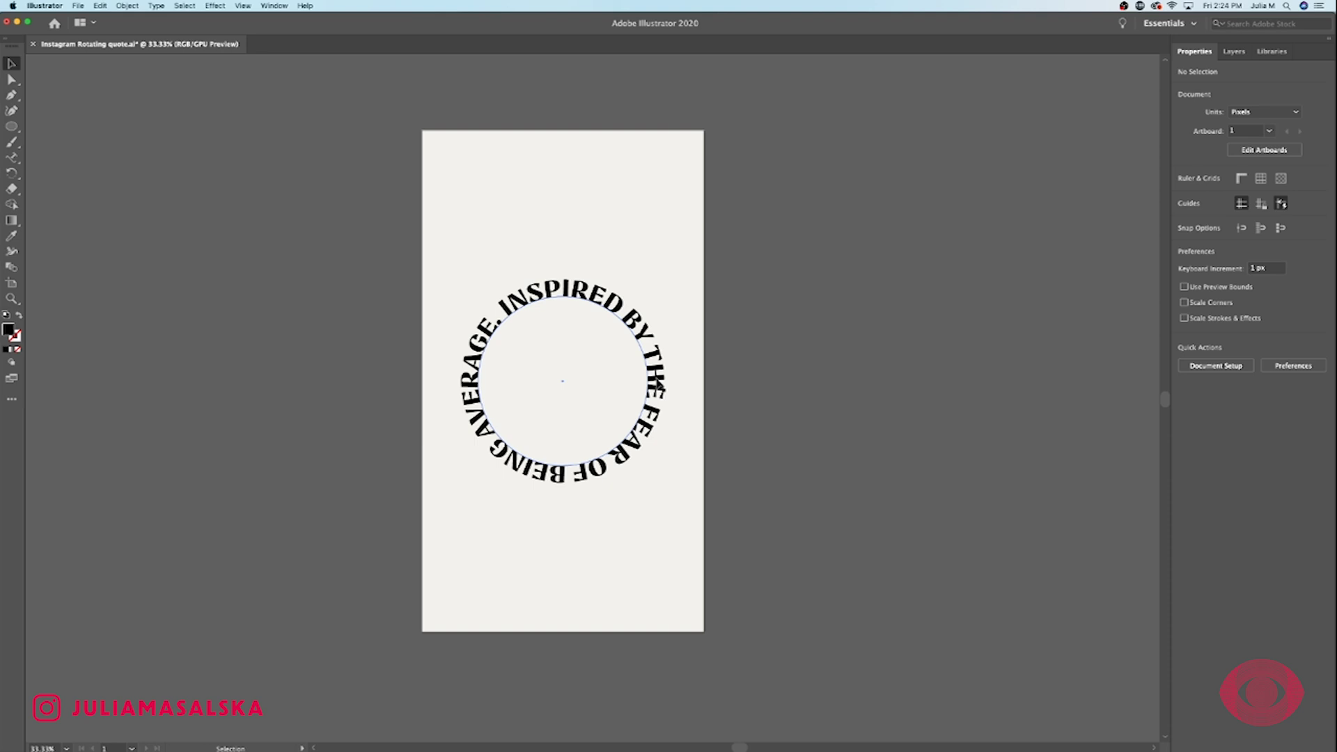
# Make two progressively smaller copies of the quote ring using Alt-drag, scaling and Cmd+D
pyautogui.moveTo(658, 386); pyautogui.dragTo(539, 406)
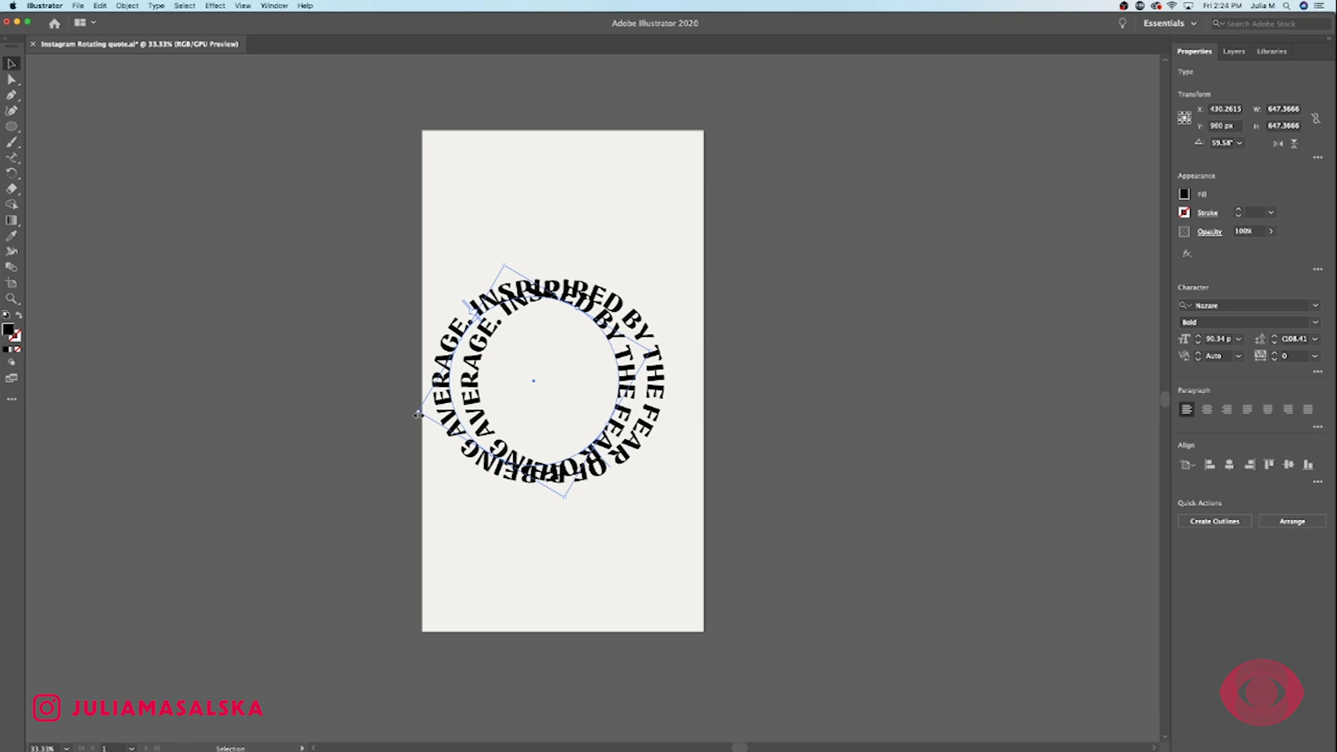
pyautogui.moveTo(419, 415); pyautogui.dragTo(486, 401)
pyautogui.scroll(2, 486, 403)
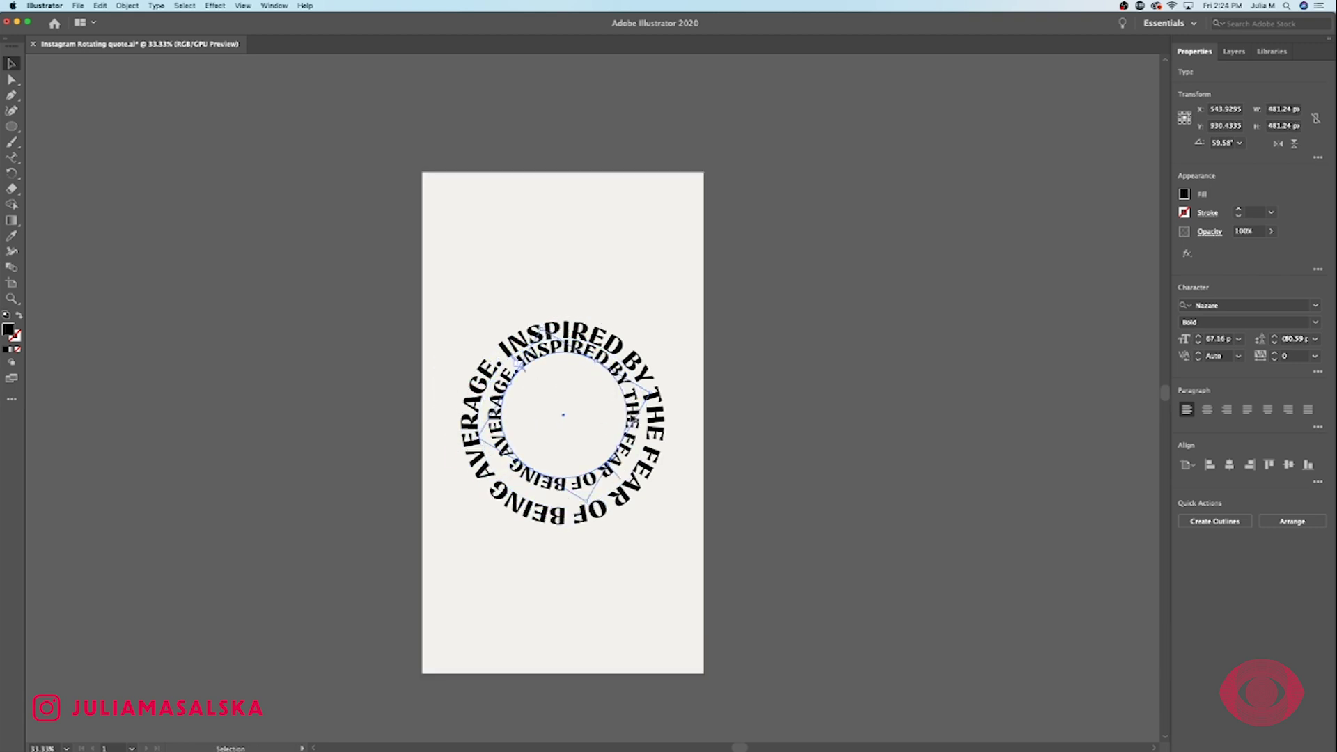
pyautogui.moveTo(632, 420); pyautogui.dragTo(624, 418)
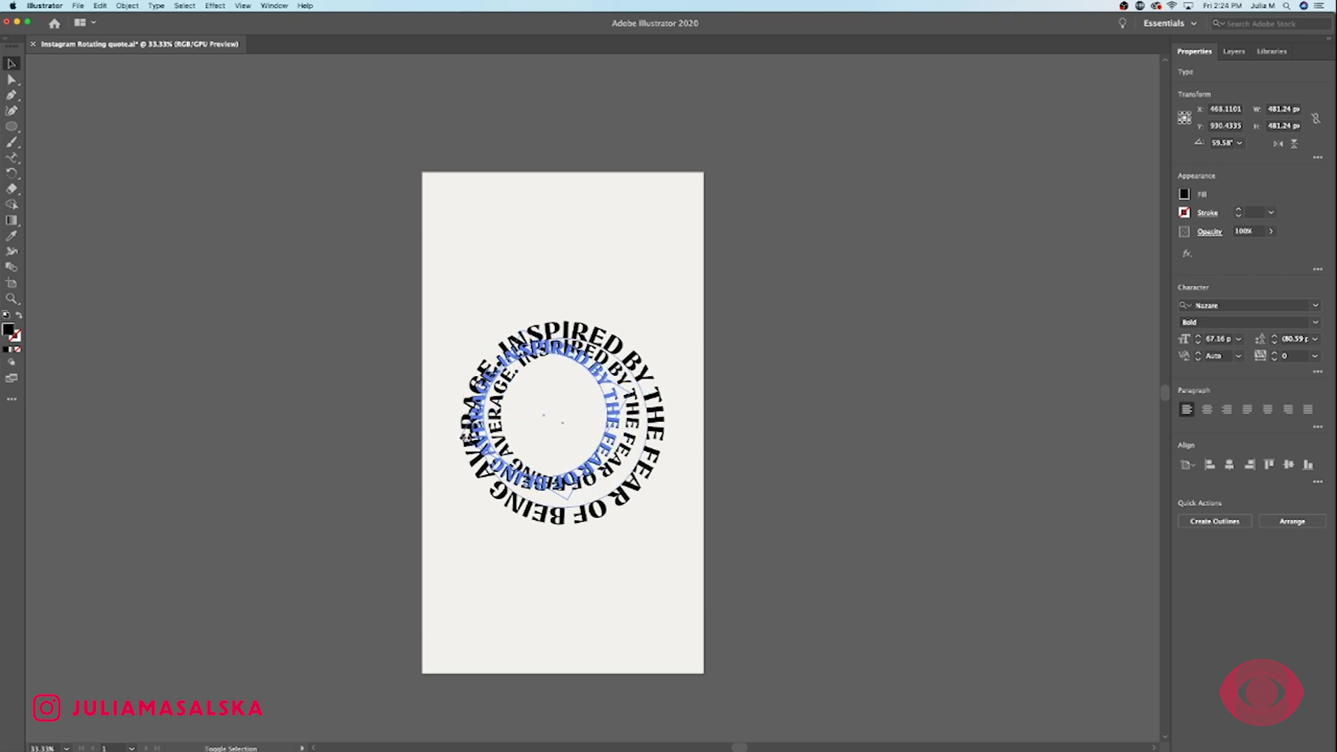
pyautogui.press('super+z')
pyautogui.press('super+d')
# Center all rings horizontally and vertically on the outer ring as key object
pyautogui.press('super+a')
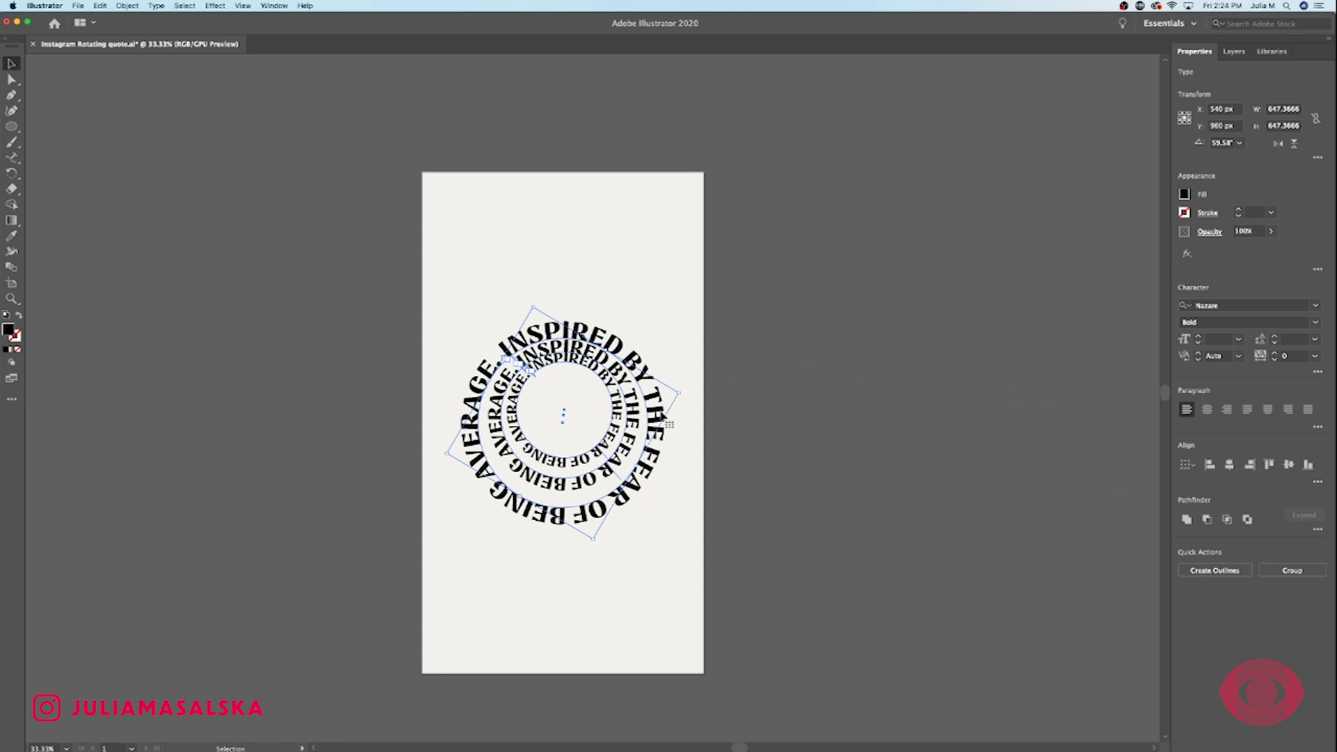
pyautogui.click(646, 418)
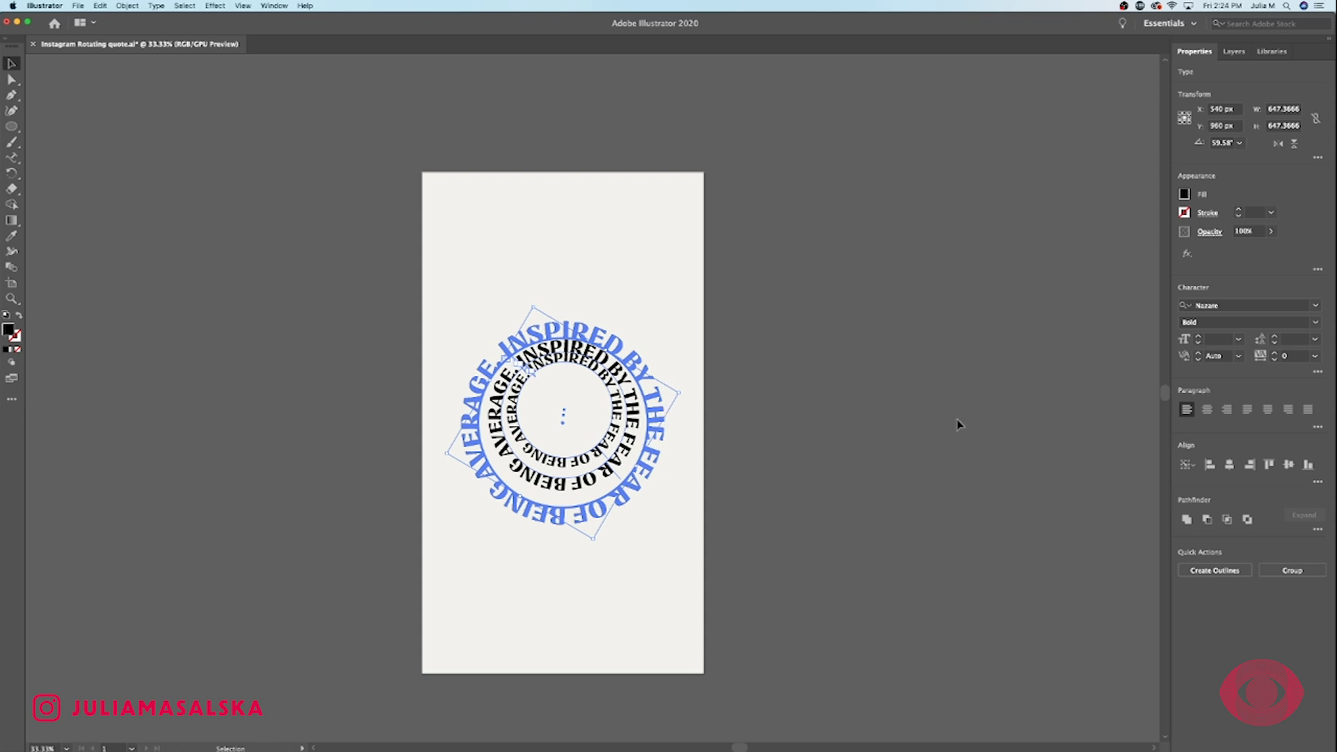
pyautogui.click(1287, 464)
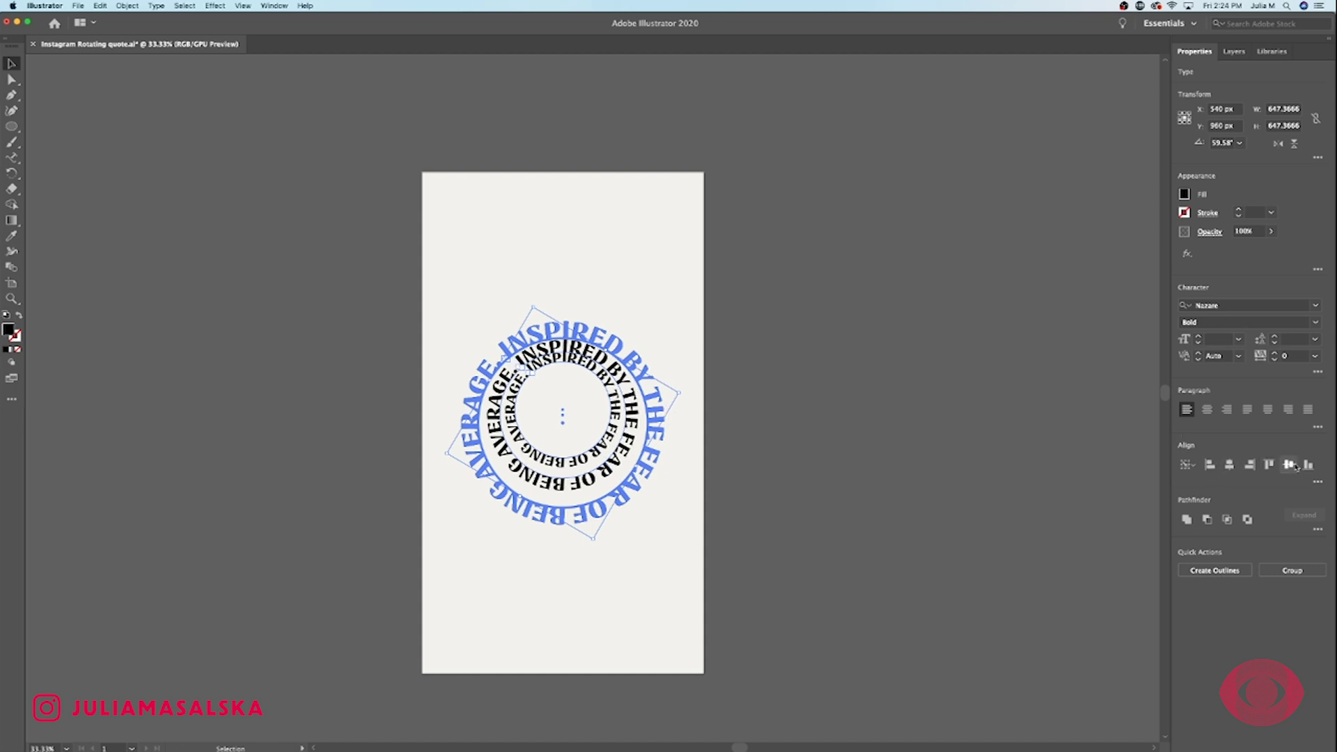
pyautogui.click(1210, 465)
pyautogui.click(973, 492)
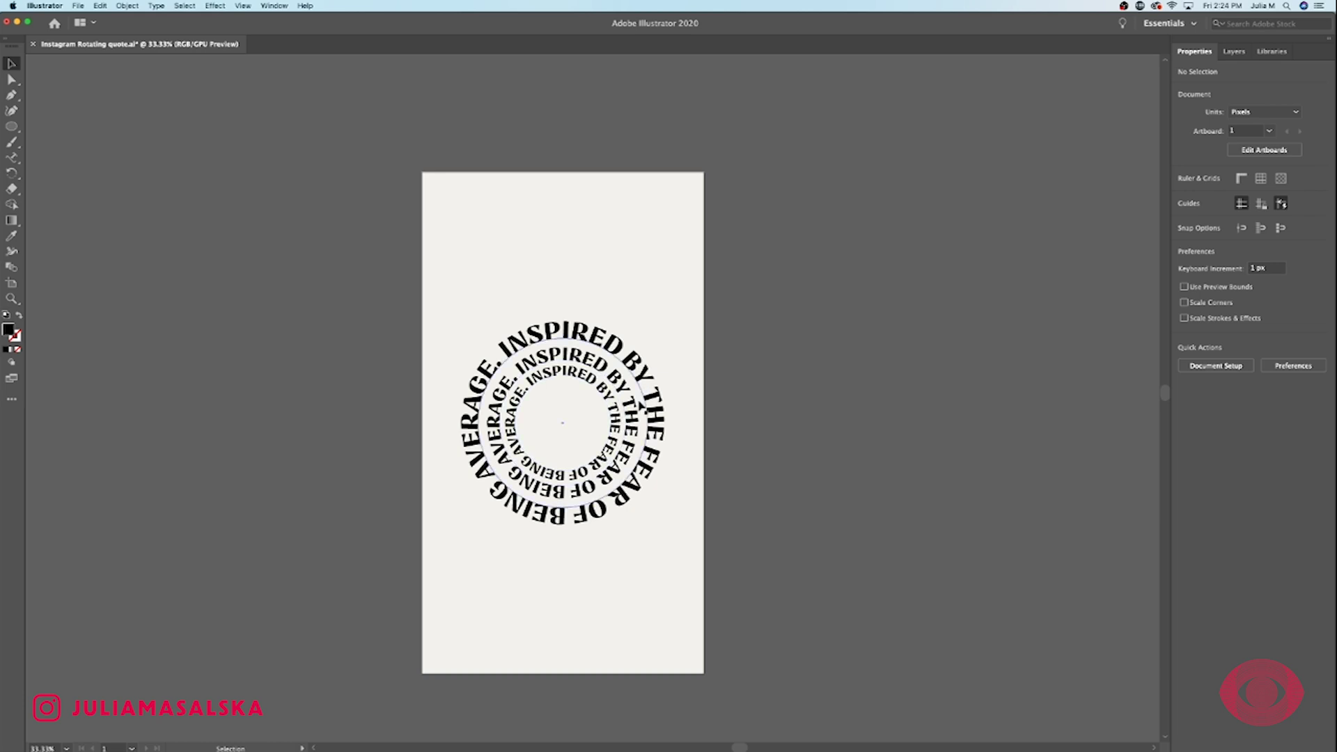
pyautogui.scroll(2, 639, 418)
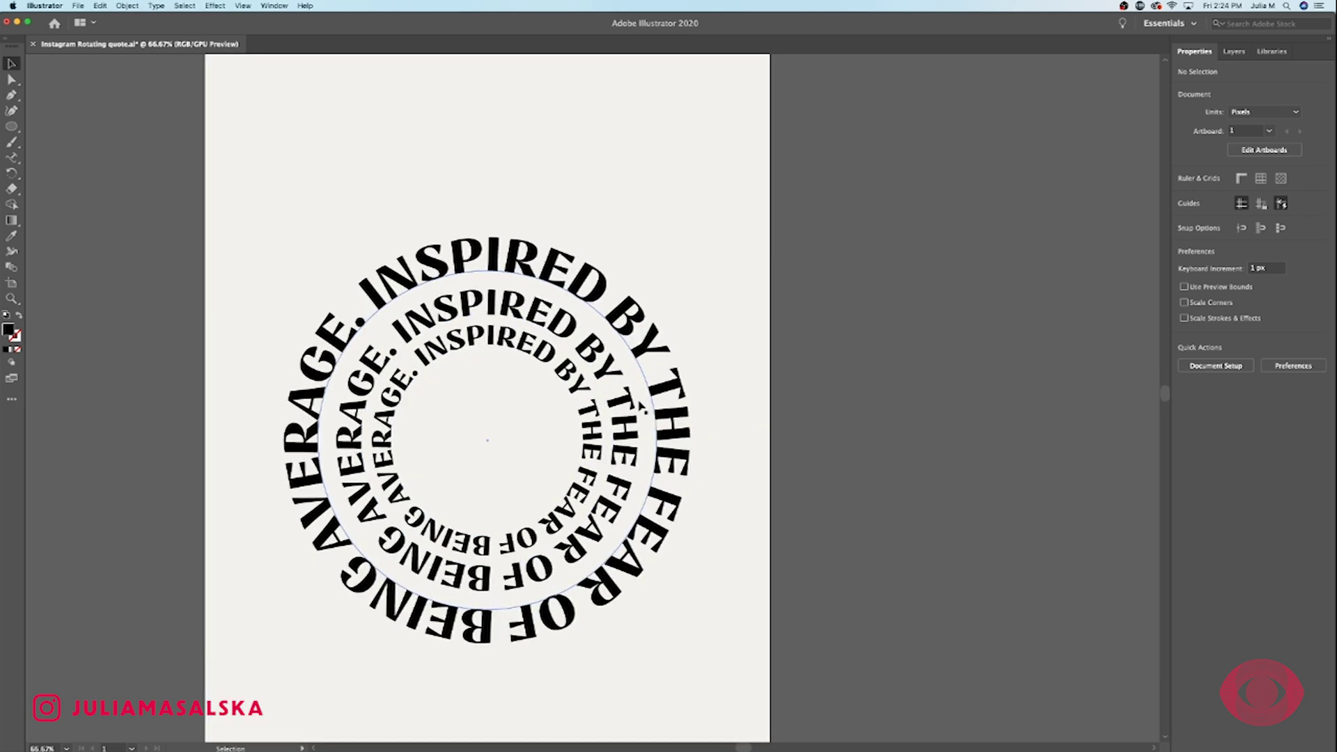
# Rotate all three text rings clockwise together
pyautogui.click(637, 414)
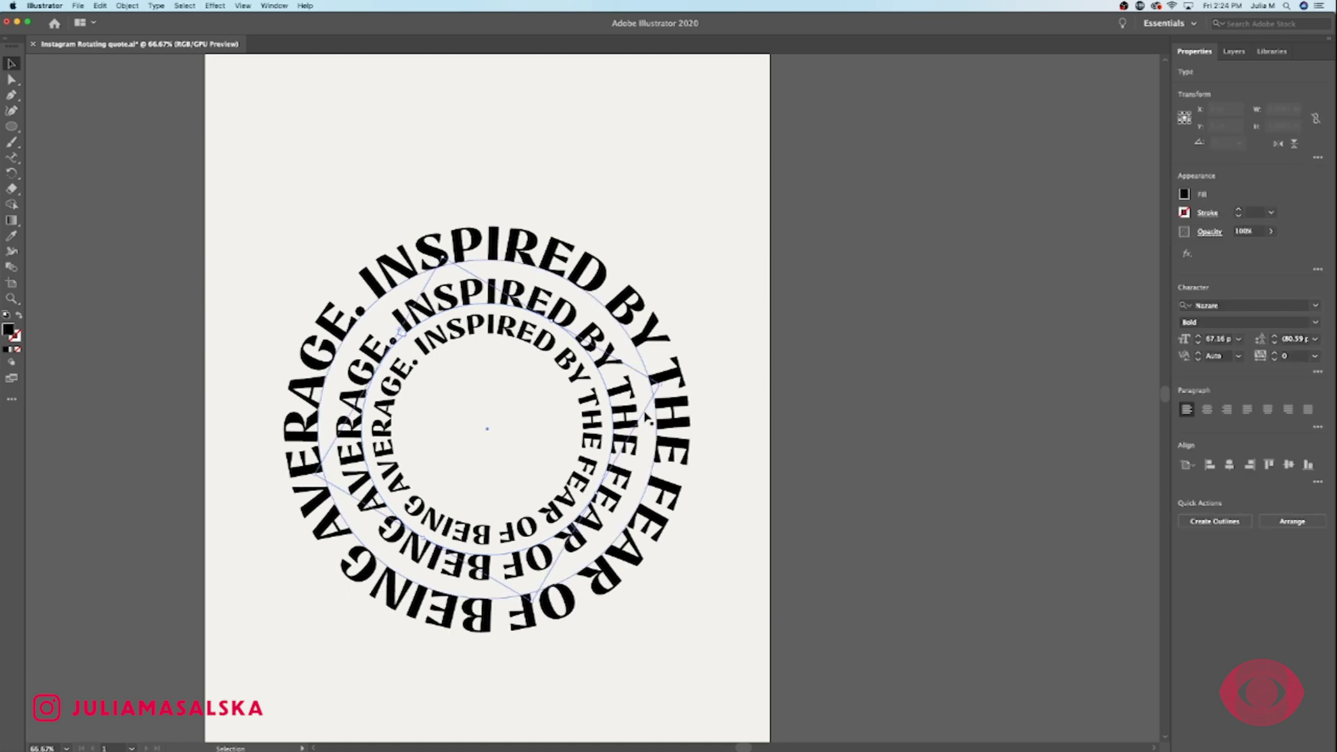
pyautogui.keyDown('shift'); pyautogui.click(660, 385); pyautogui.keyUp('shift')
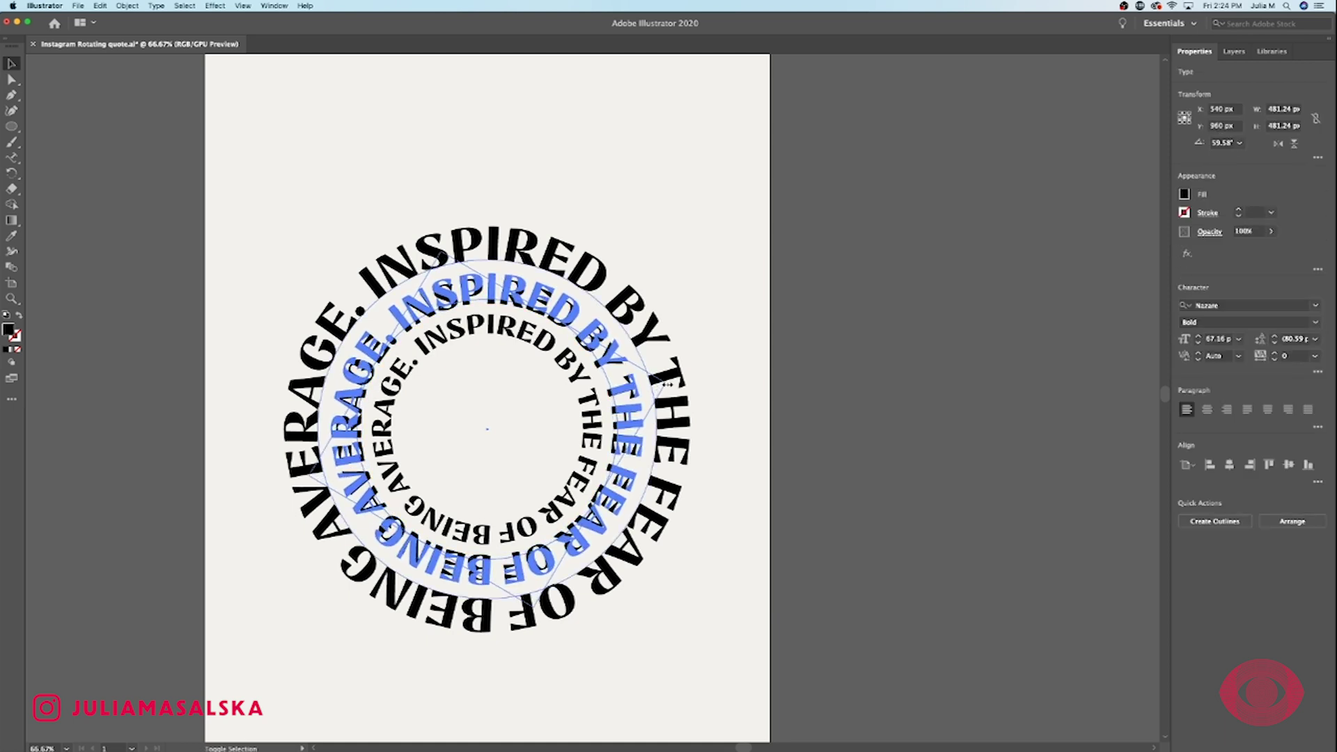
pyautogui.click(884, 484)
pyautogui.press('super+minus')
pyautogui.hscroll(3, 884, 553)
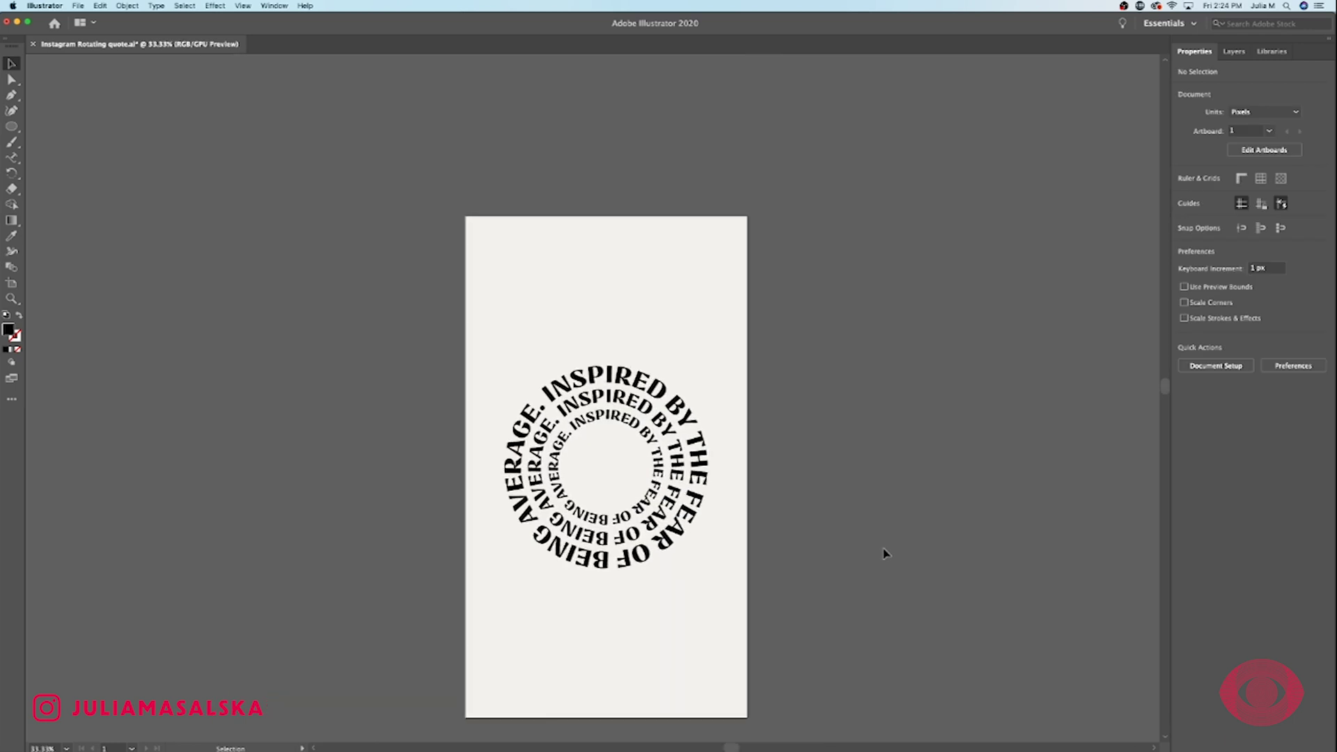
pyautogui.hscroll(2, 885, 553)
pyautogui.press('super+a')
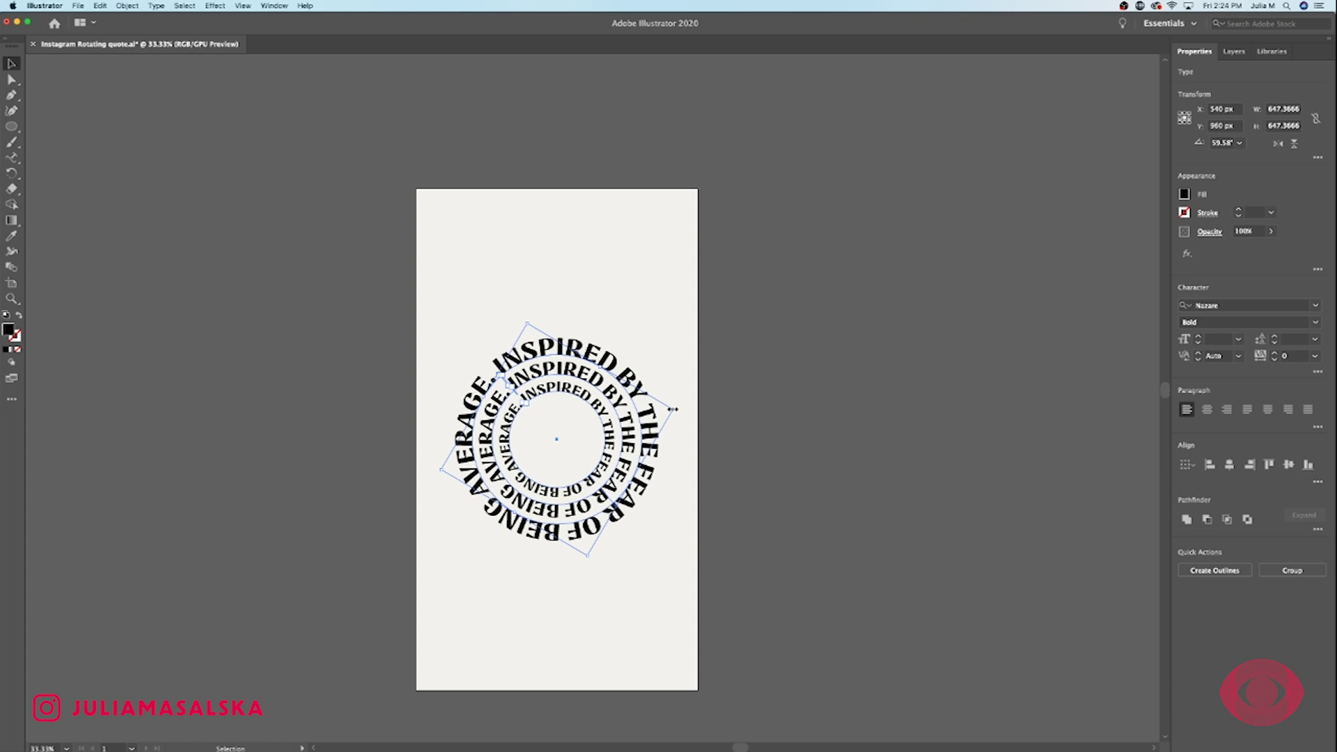
pyautogui.moveTo(674, 410); pyautogui.dragTo(677, 423)
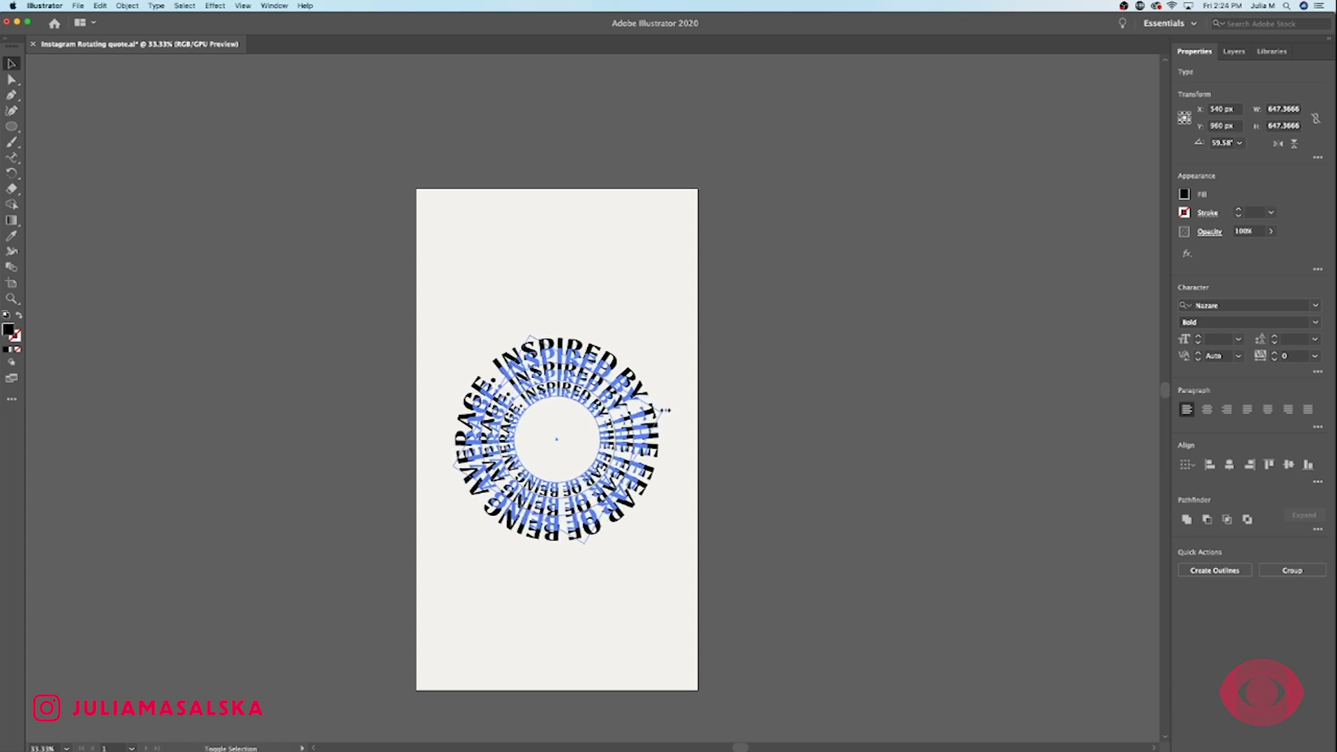
pyautogui.click(729, 476)
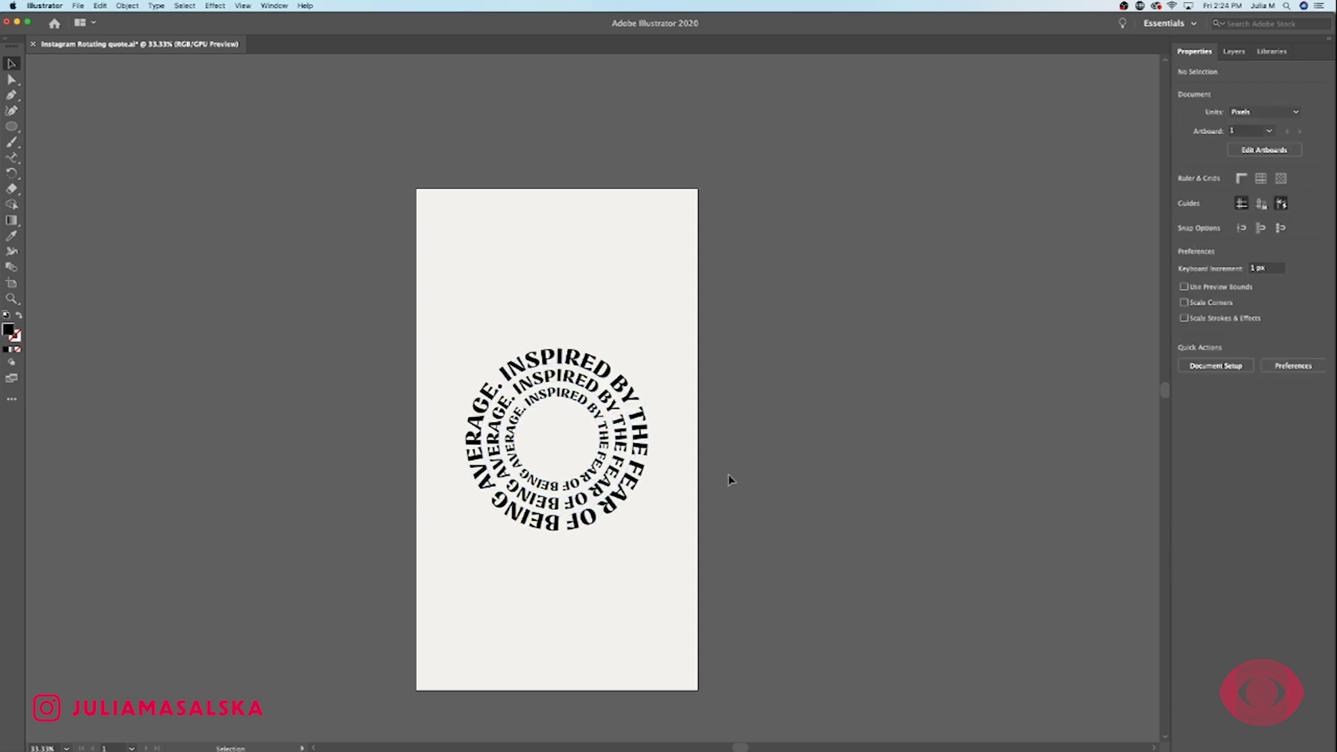
# Select the background rectangle together with all three quote rings
pyautogui.click(601, 321)
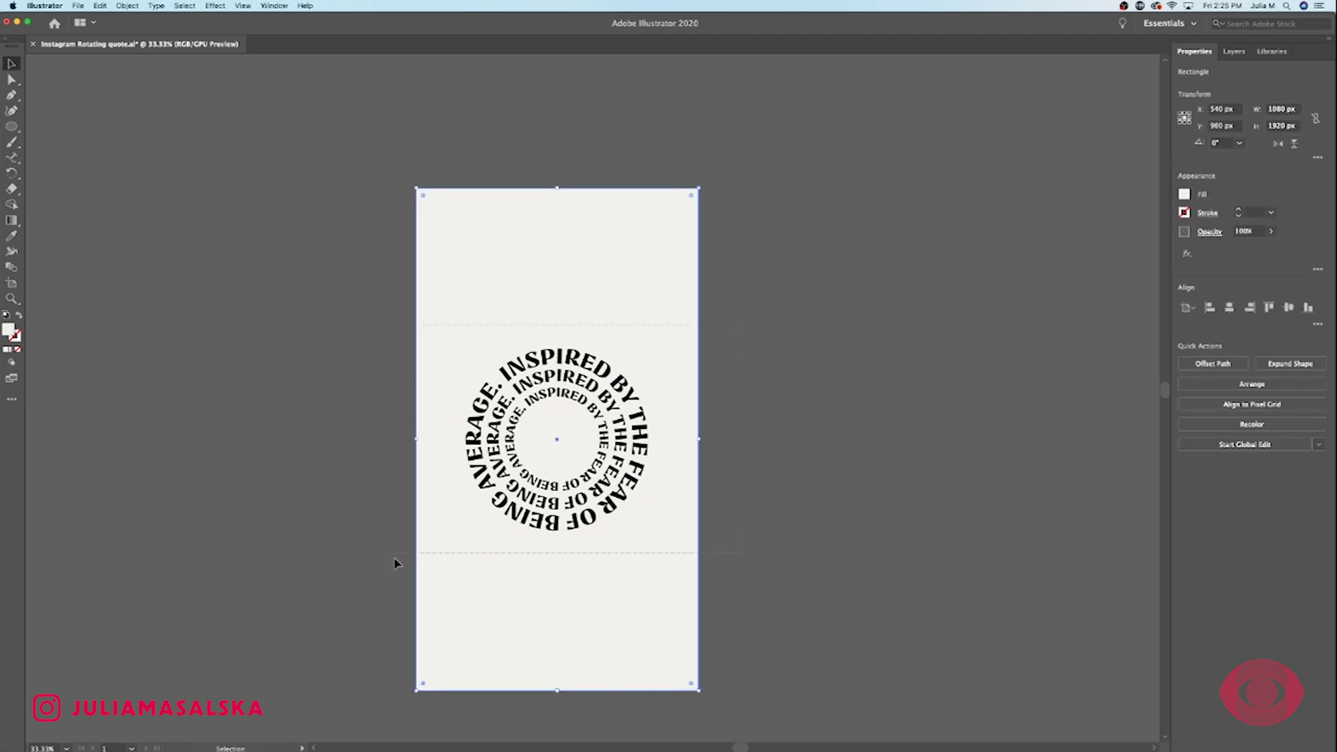
pyautogui.moveTo(741, 331); pyautogui.dragTo(395, 565)
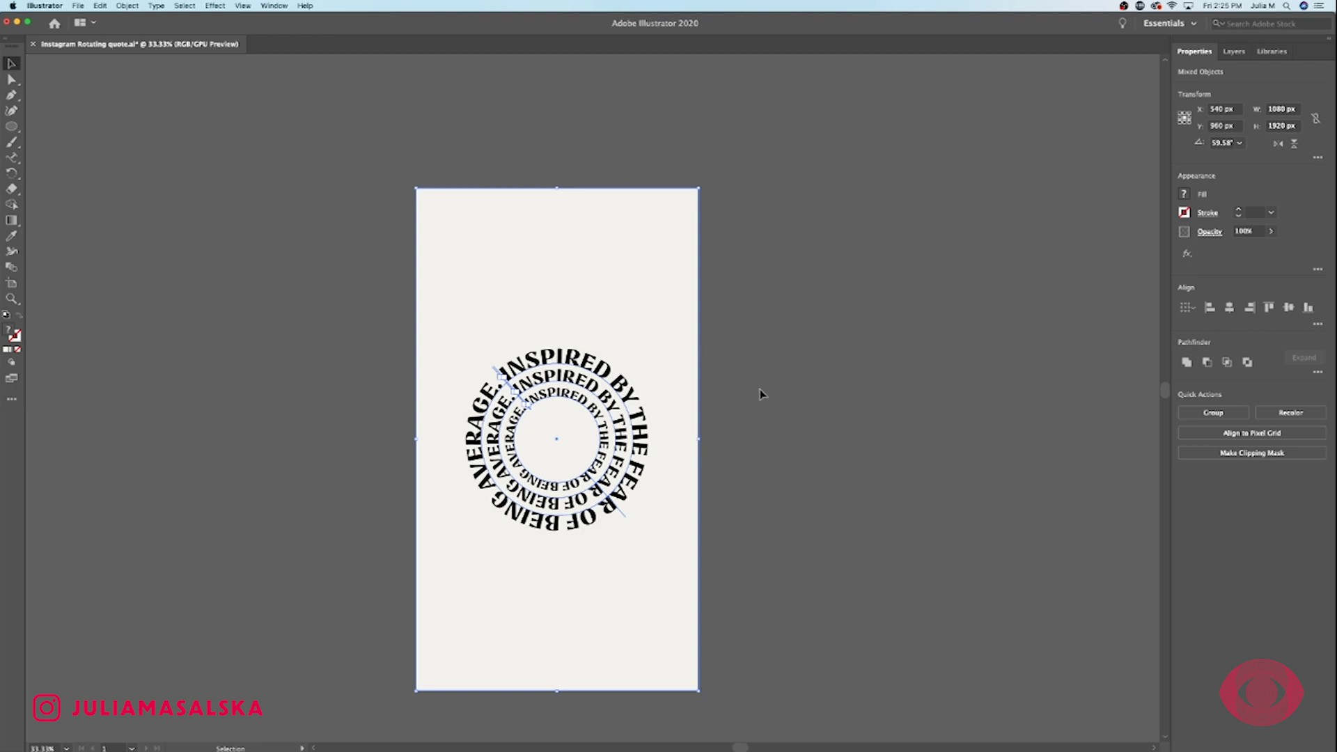
pyautogui.press('a')
pyautogui.press('v')
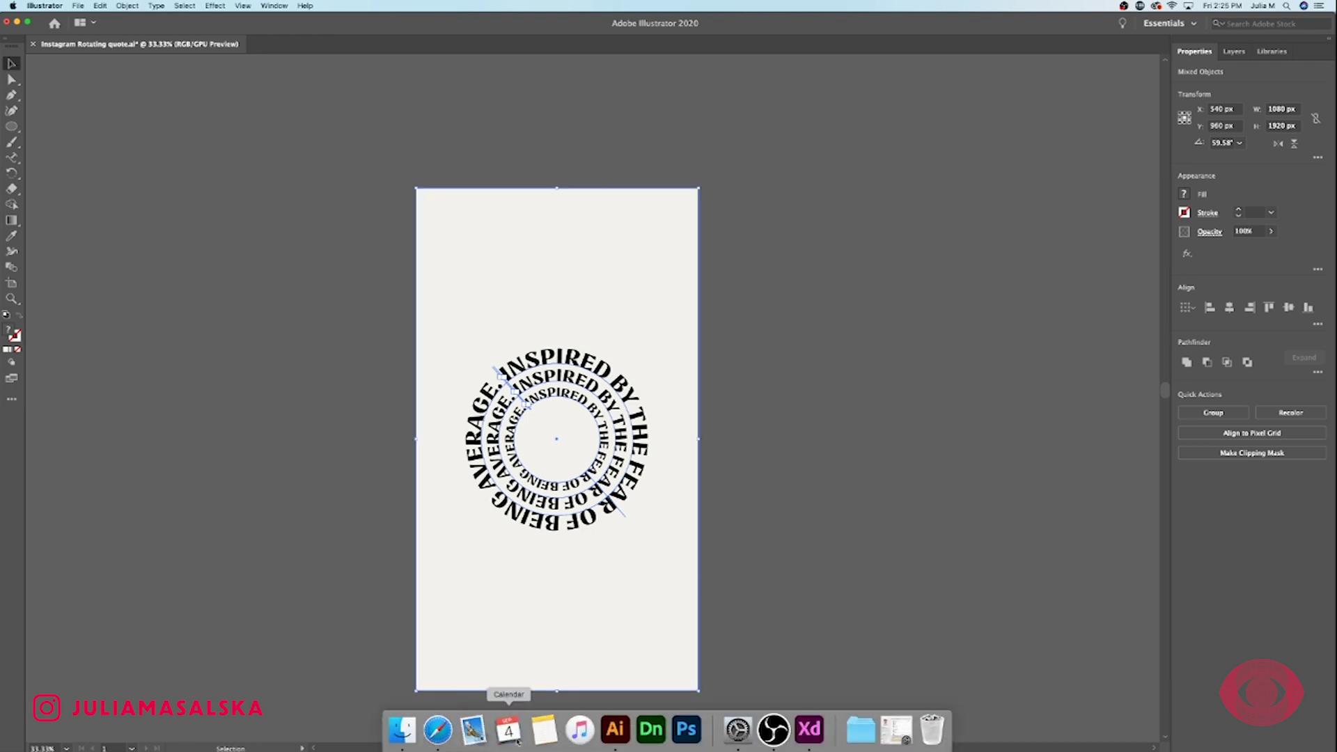
# In Adobe XD, close the preview and delete artboards 2 and 3 and artboard 1's contents
pyautogui.click(810, 730)
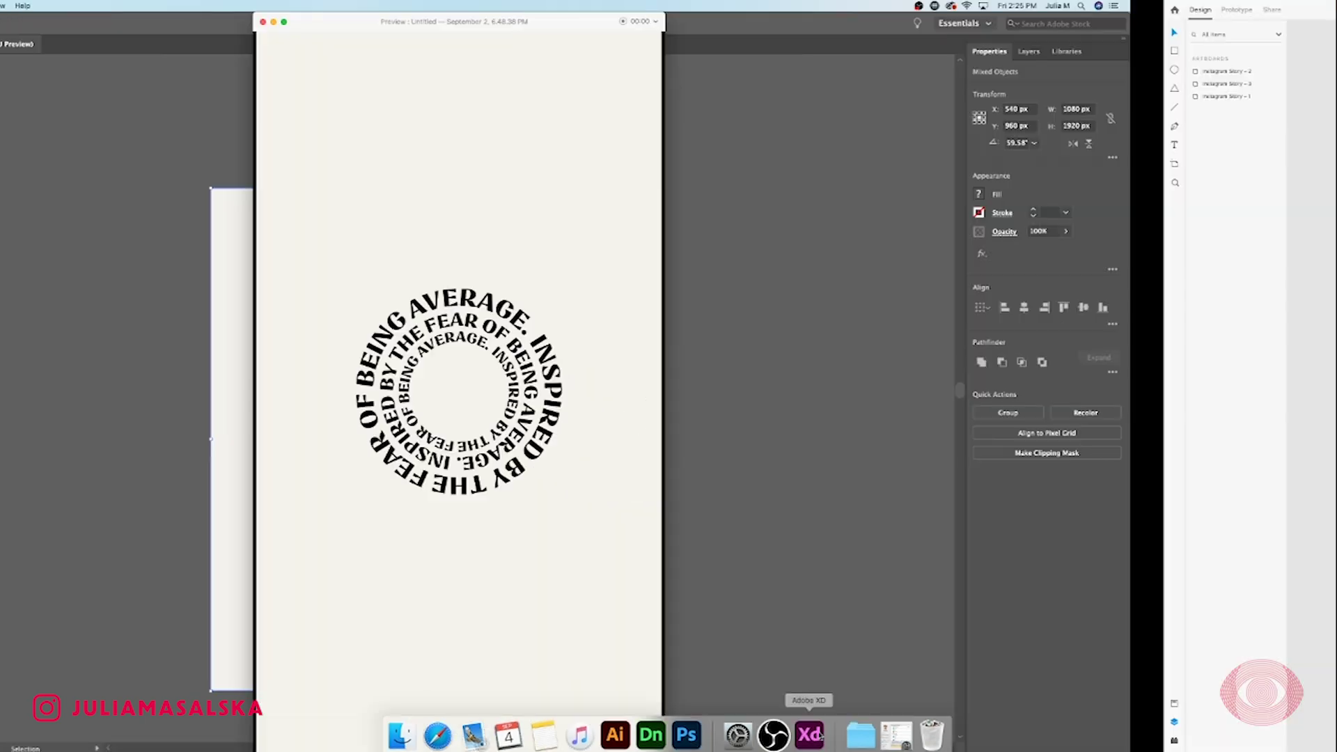
pyautogui.click(468, 21)
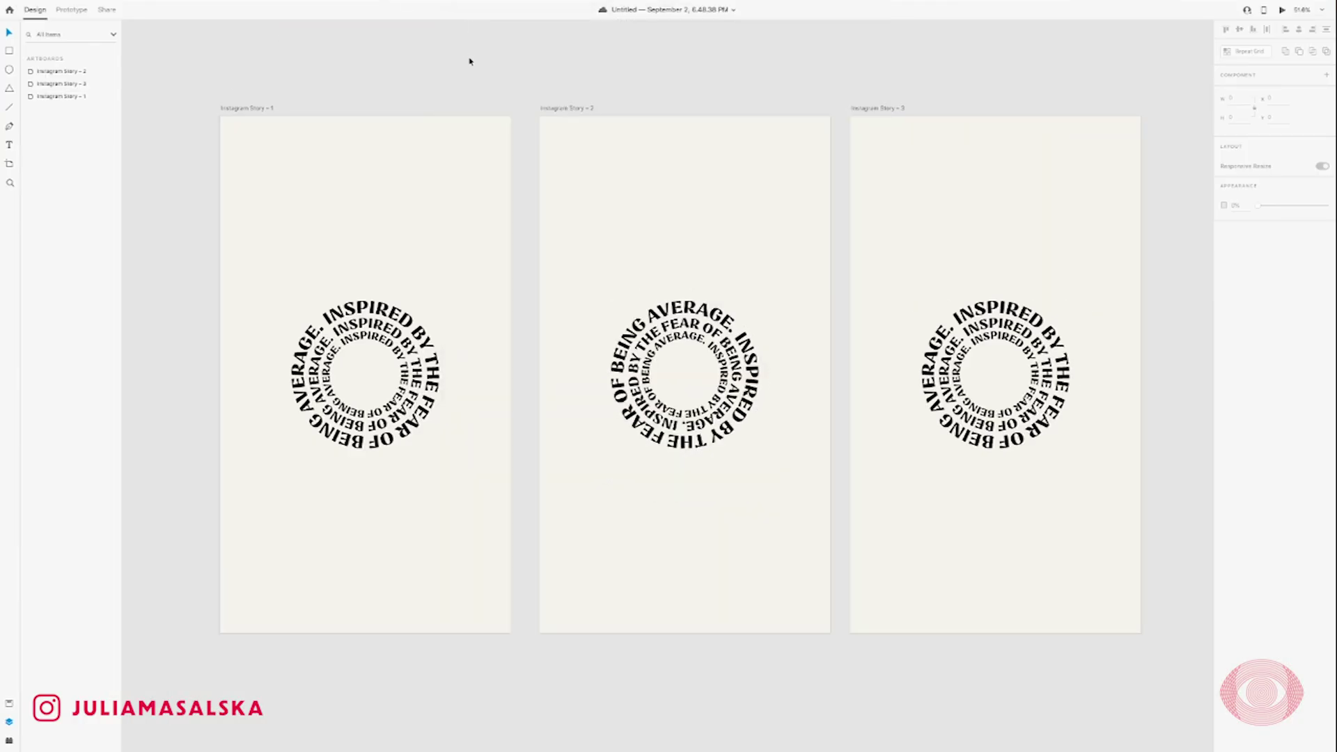
pyautogui.moveTo(583, 63); pyautogui.dragTo(1202, 662)
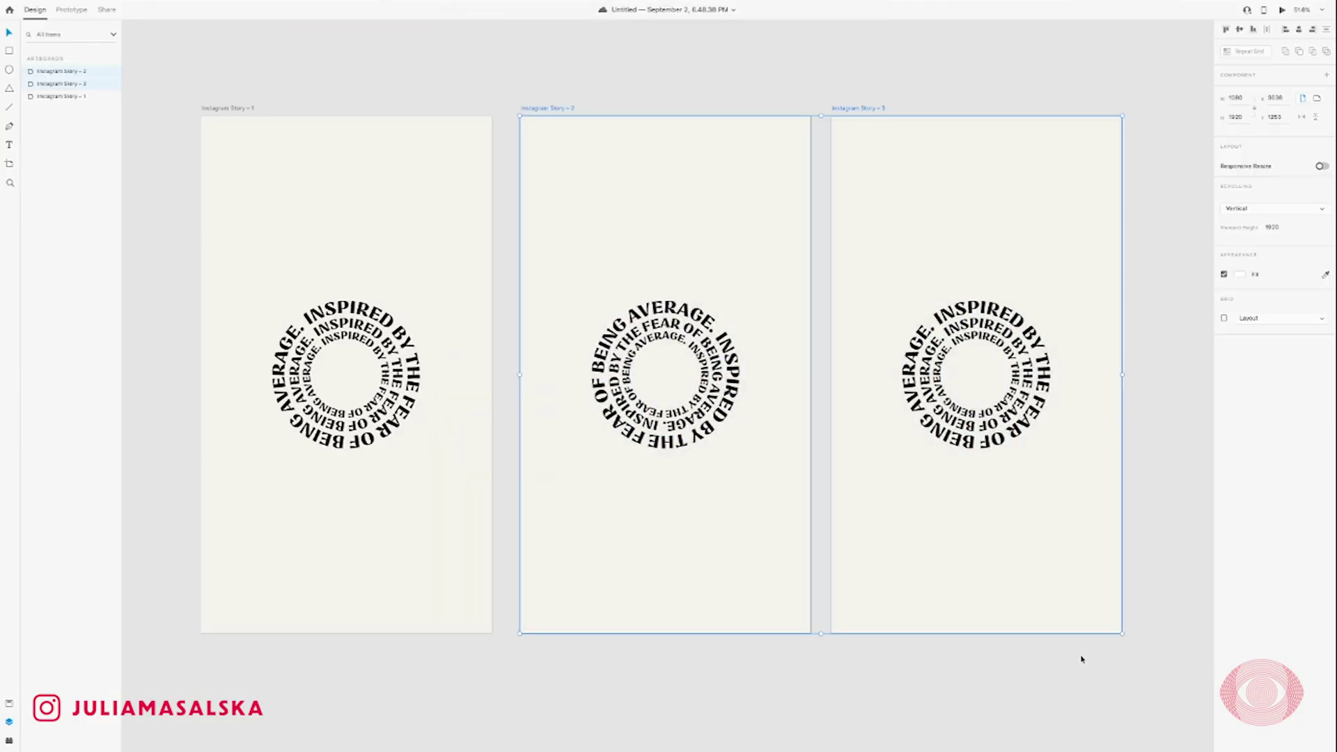
pyautogui.press('Delete')
pyautogui.moveTo(502, 130); pyautogui.dragTo(180, 701)
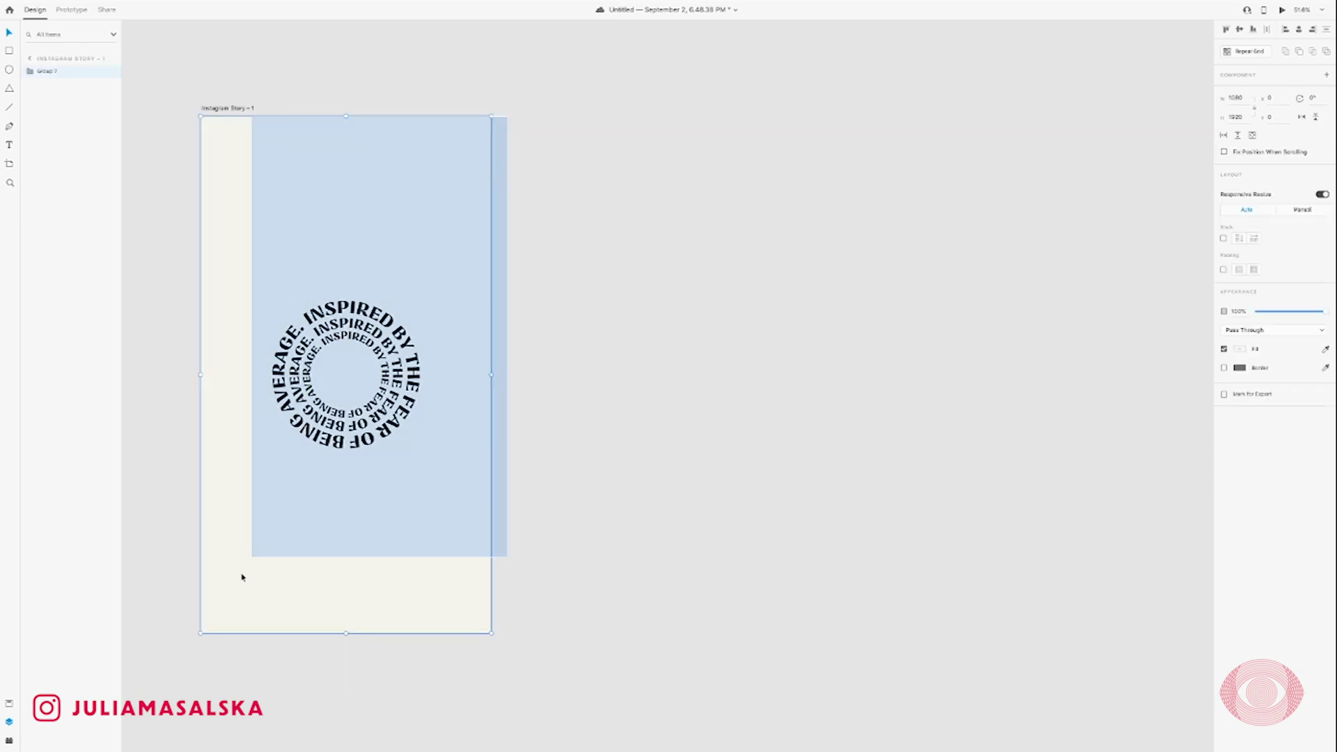
pyautogui.press('Delete')
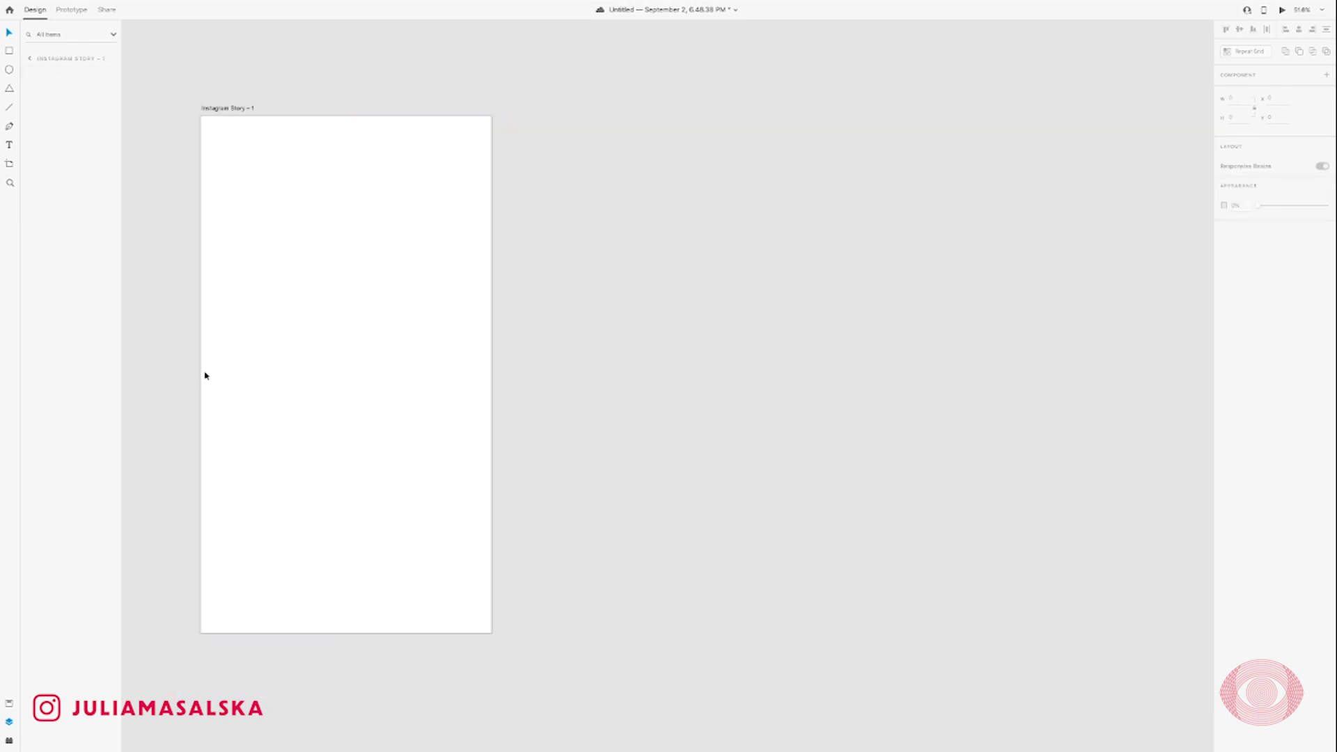
pyautogui.hscroll(-2, 206, 375)
pyautogui.hscroll(-2, 206, 376)
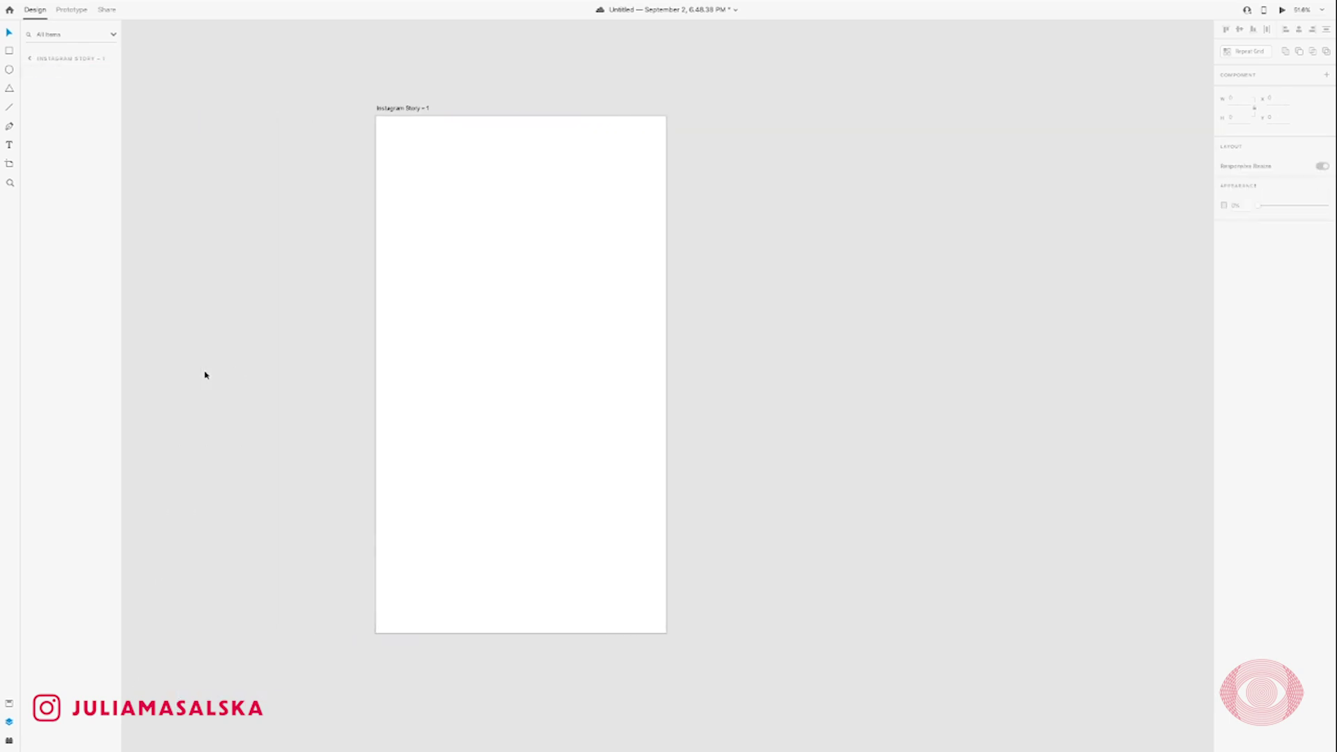
# Add an Instagram Story artboard, then delete both remaining story artboards
pyautogui.click(9, 163)
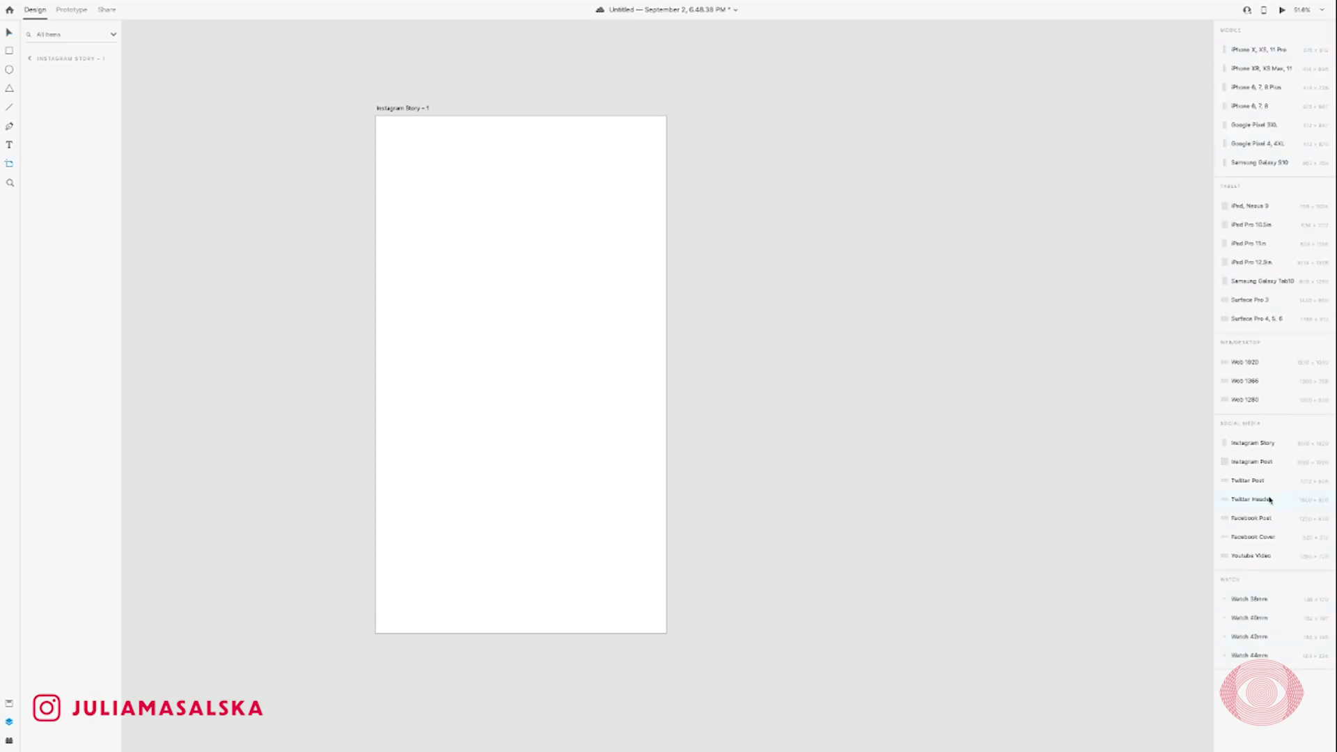
pyautogui.click(1239, 444)
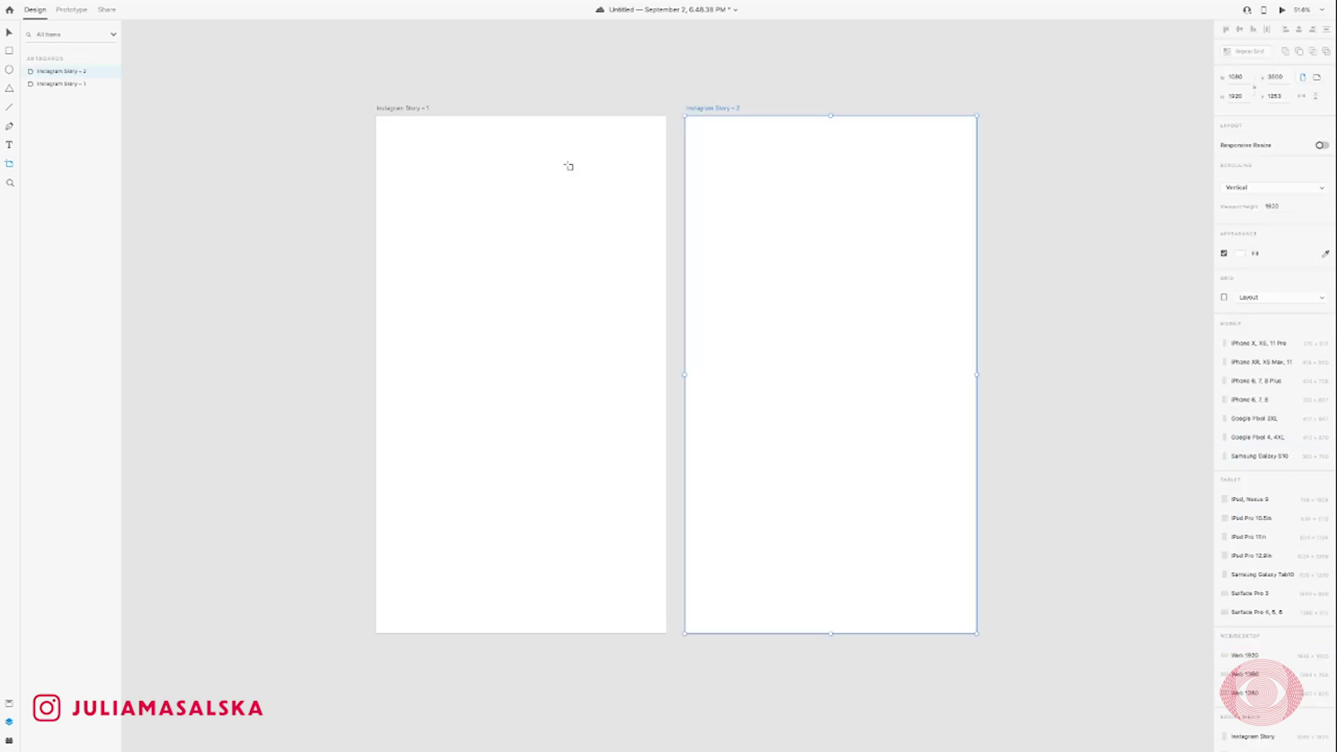
pyautogui.click(399, 109)
pyautogui.press('Delete')
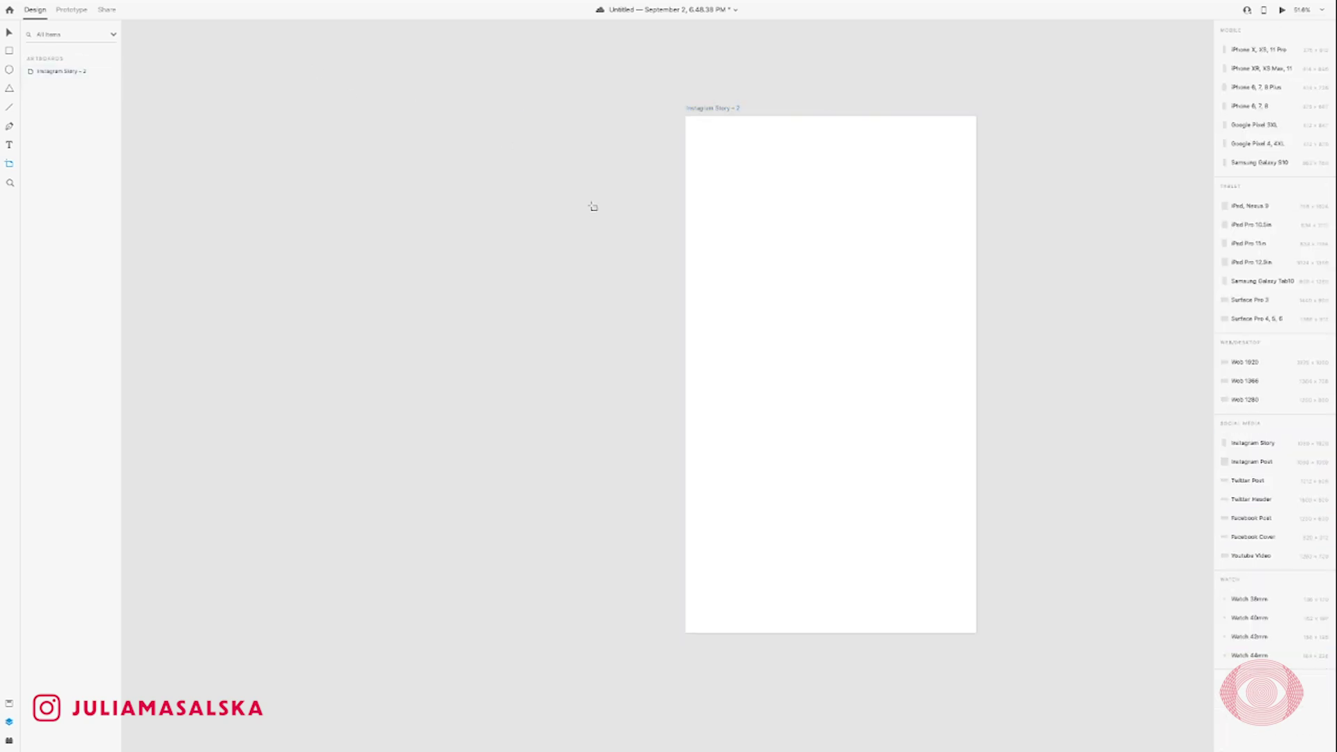
pyautogui.click(608, 110)
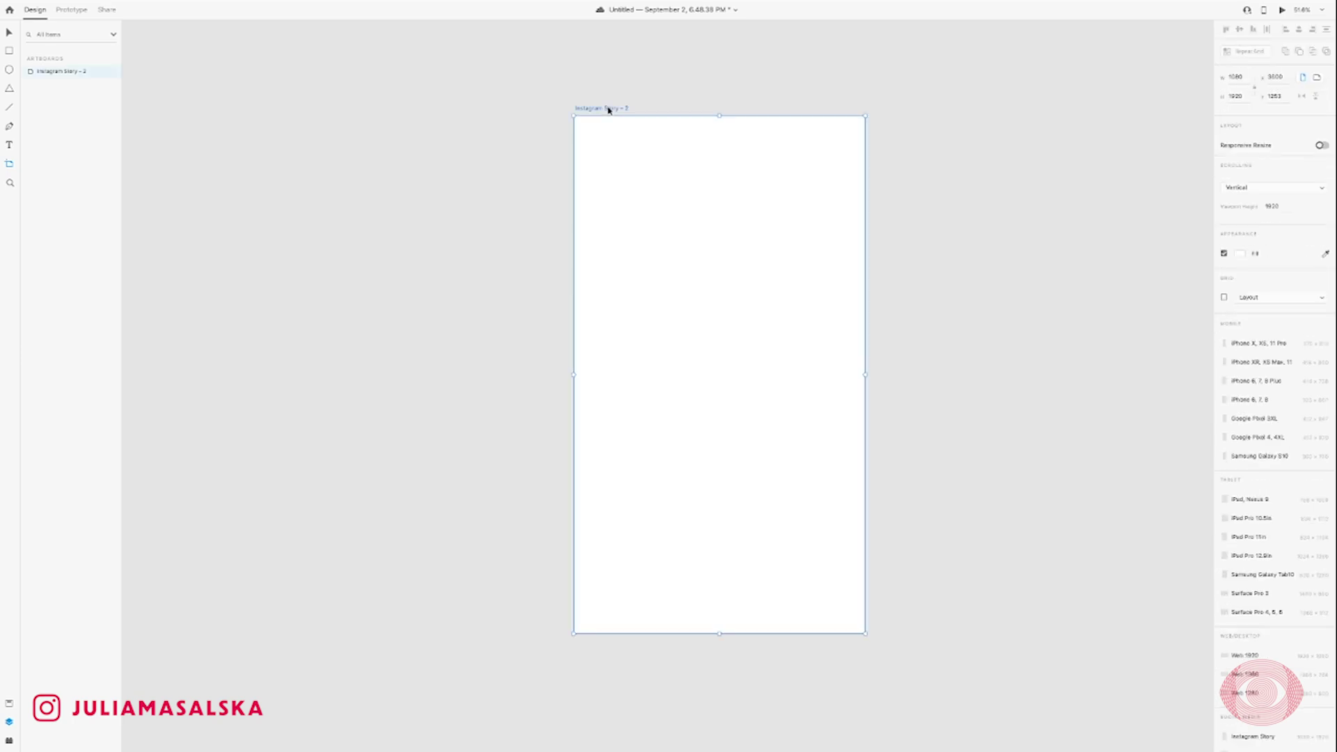
pyautogui.press('Delete')
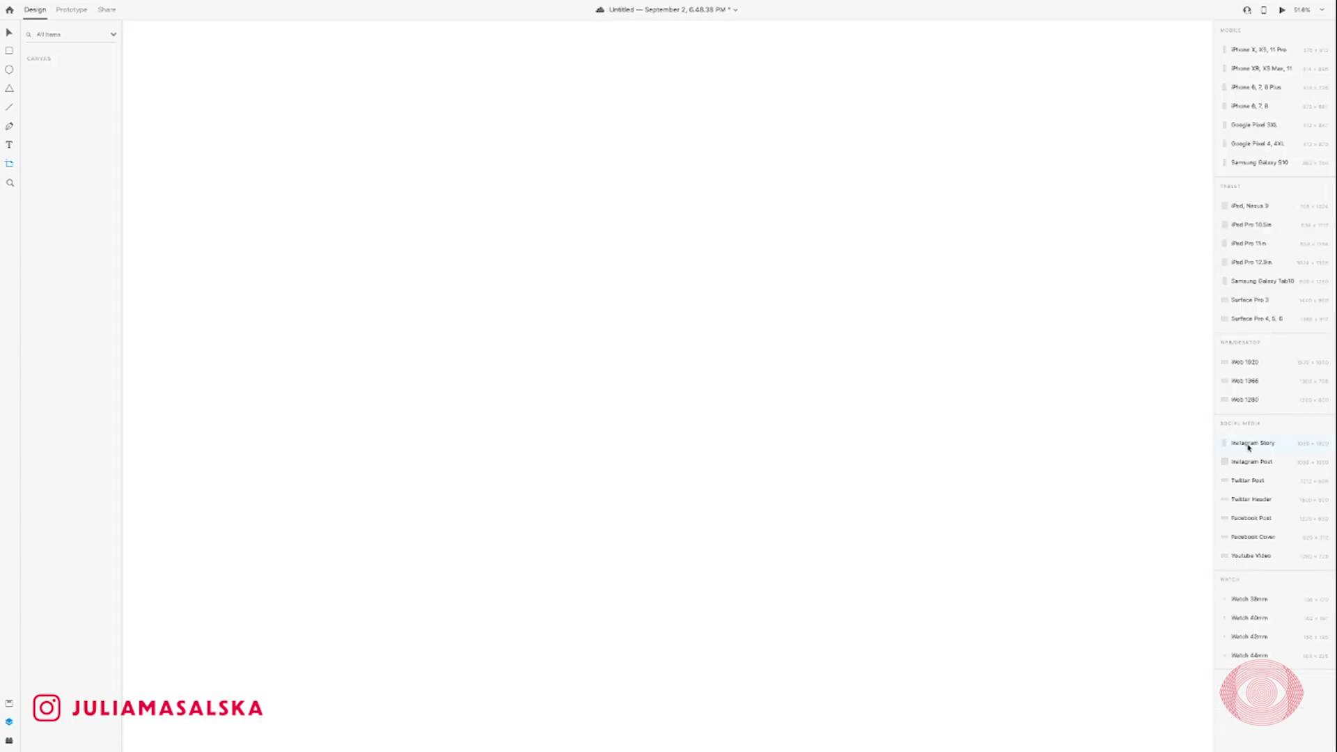
# Add an Instagram Story artboard and paste in the three-ring quote artwork with its off-white background
pyautogui.click(1247, 447)
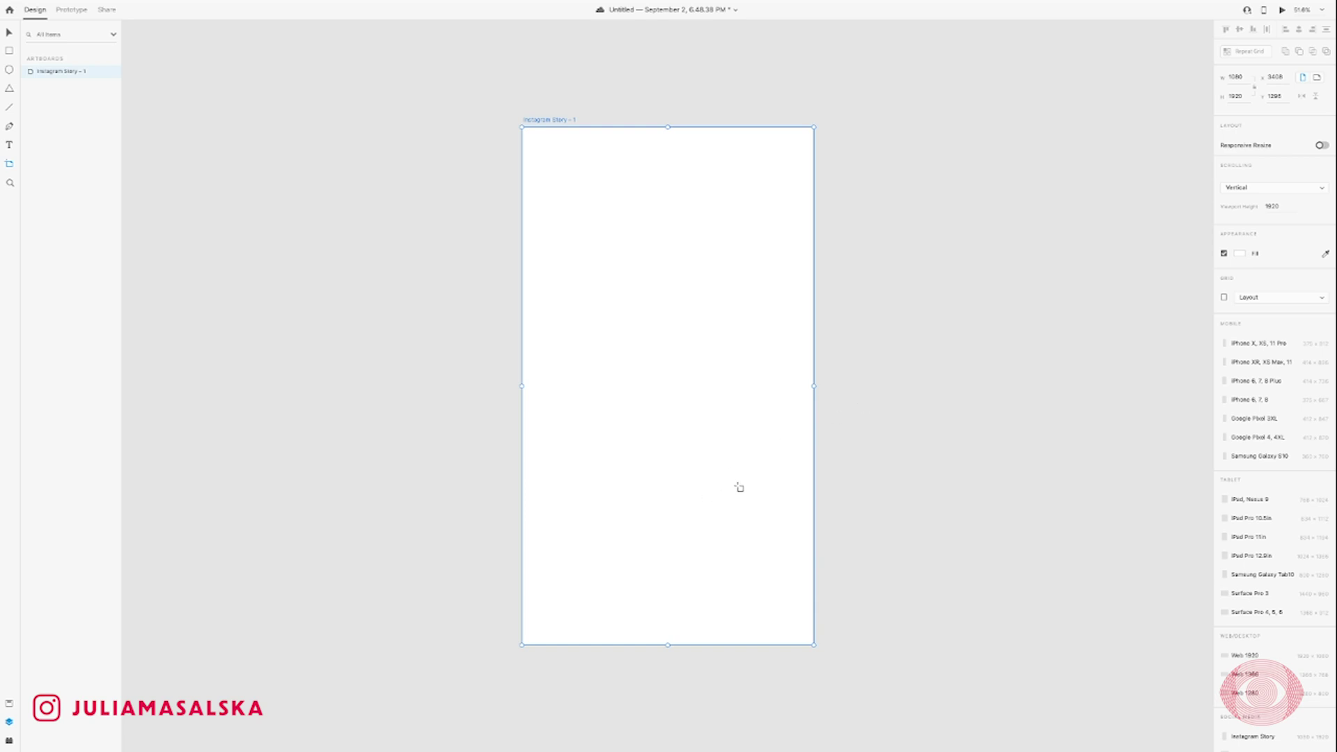
pyautogui.click(9, 33)
pyautogui.click(905, 487)
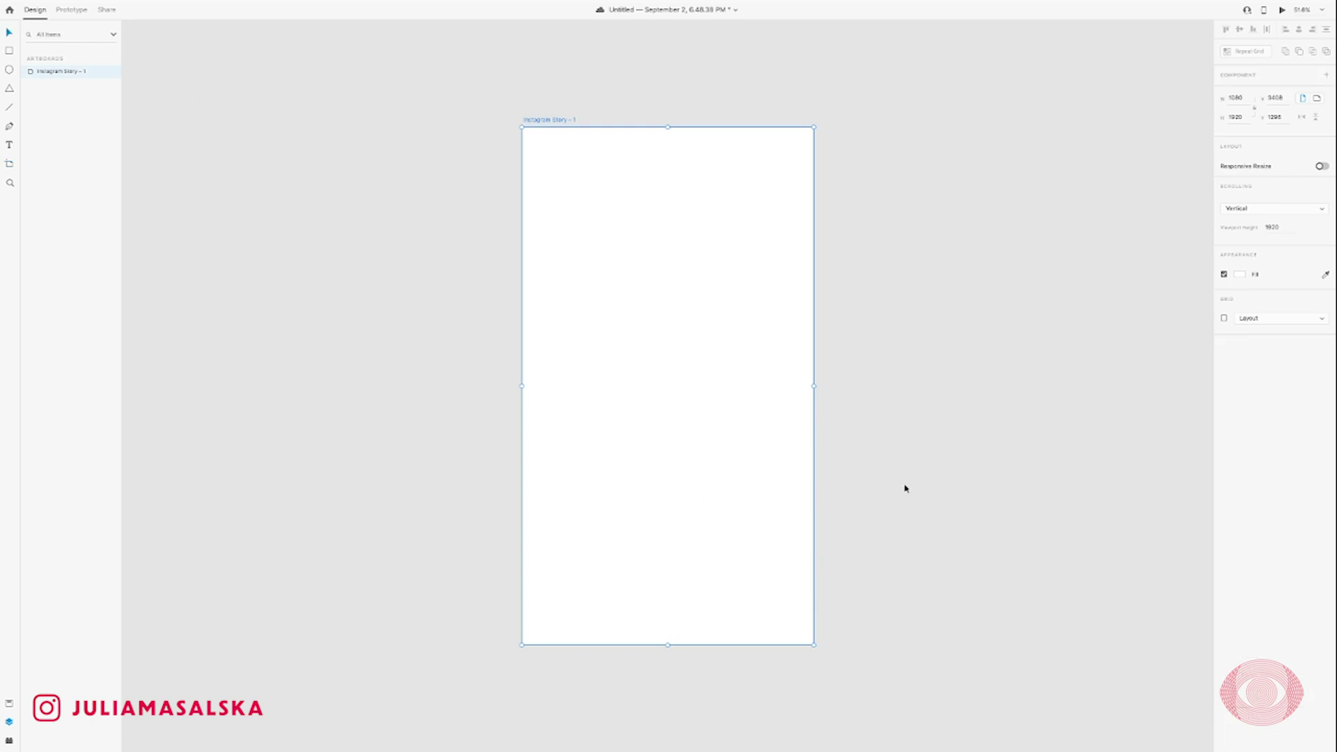
pyautogui.hscroll(3, 905, 487)
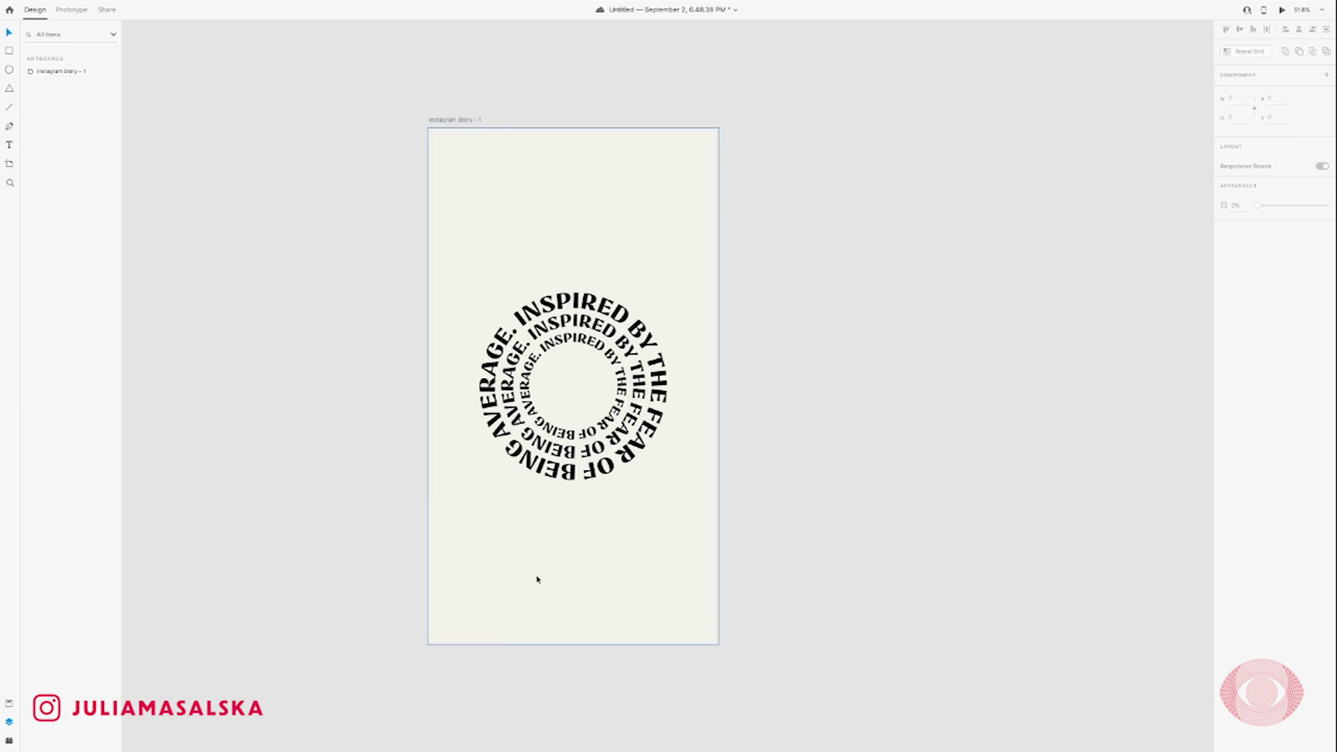
pyautogui.hscroll(1, 624, 542)
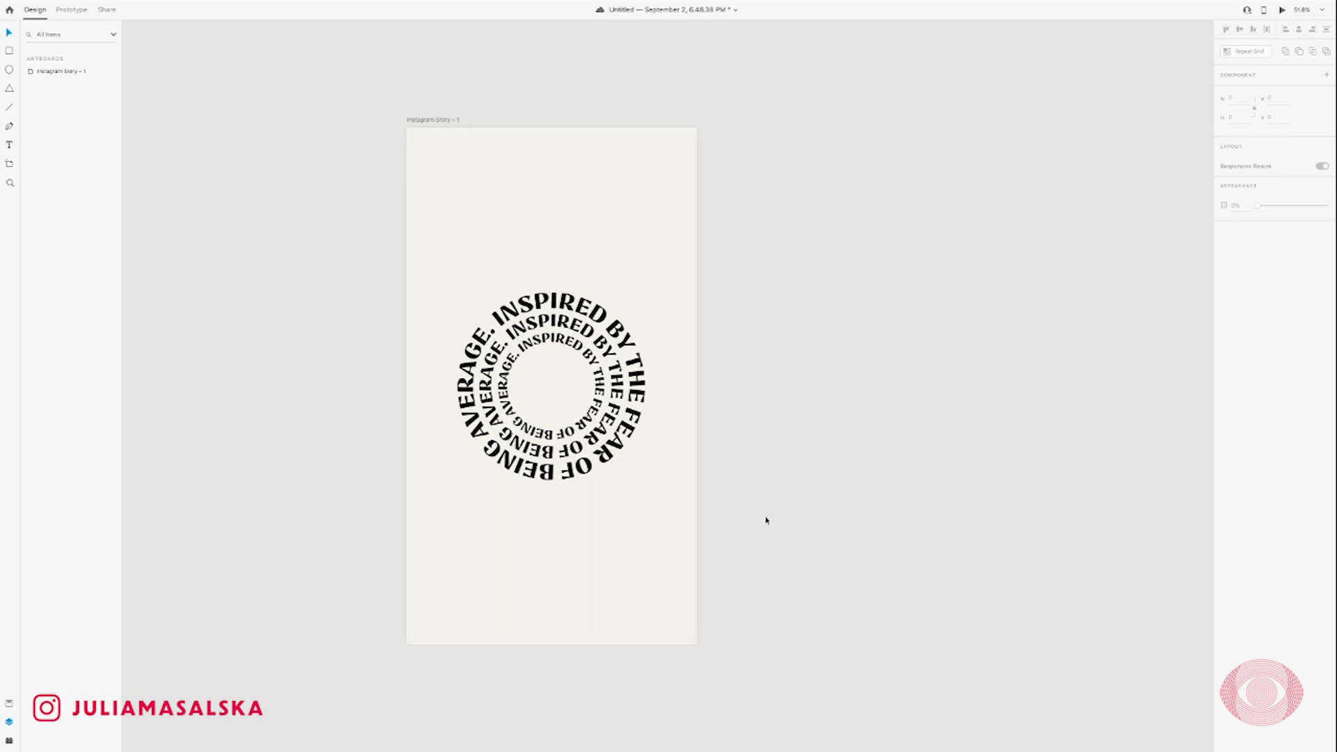
pyautogui.hscroll(2, 767, 519)
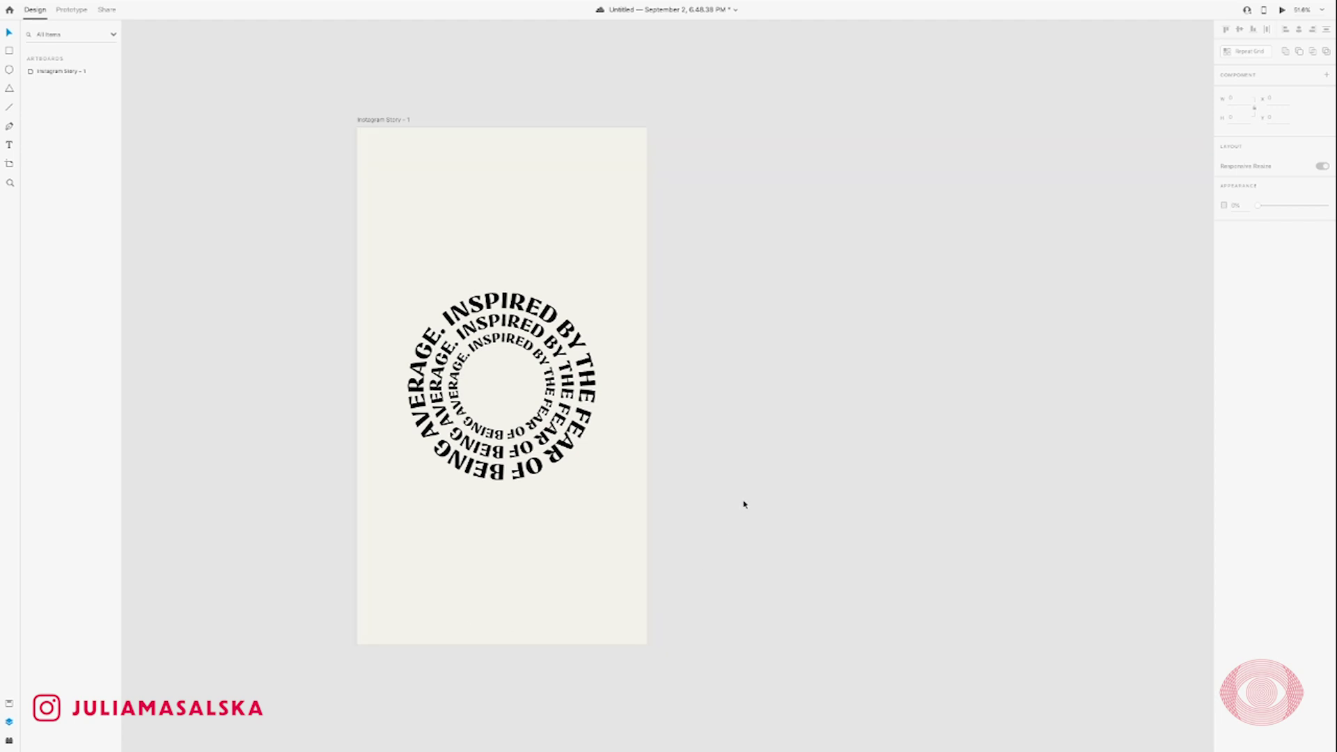
pyautogui.hscroll(3, 744, 505)
pyautogui.doubleClick(499, 362)
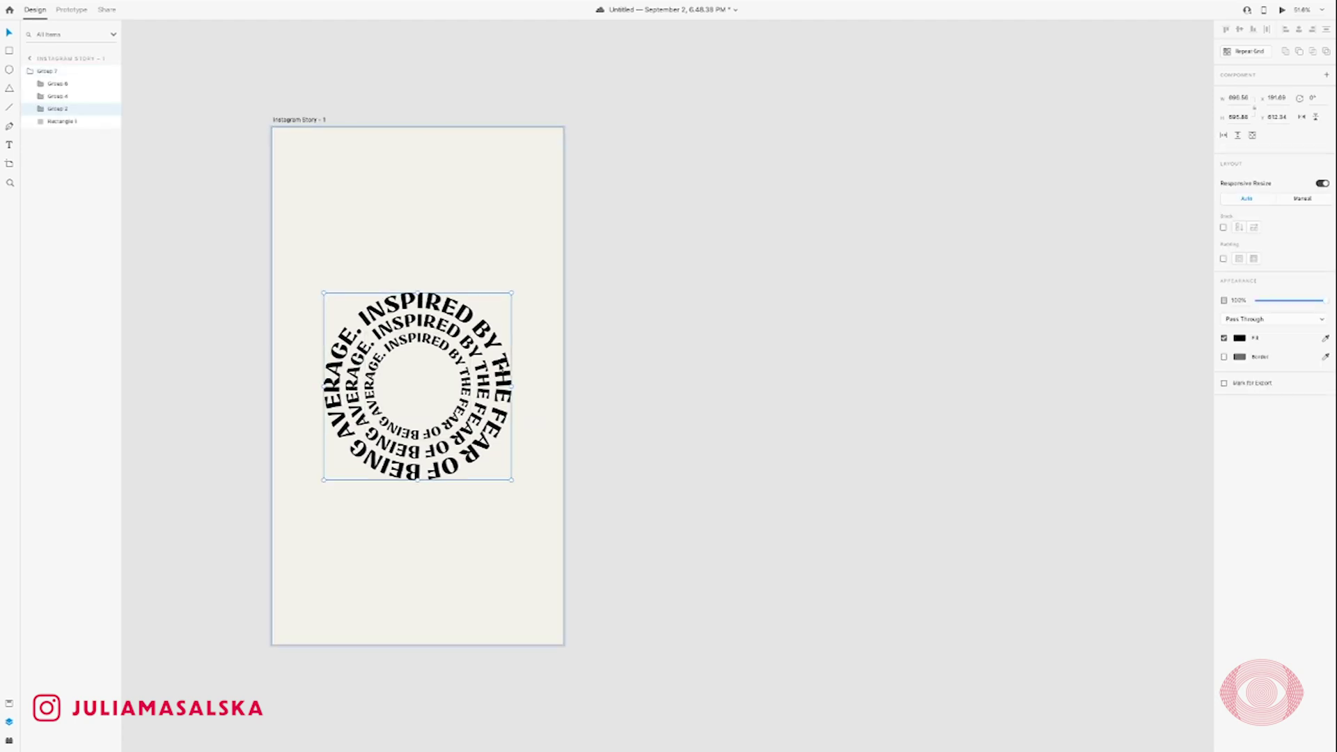
pyautogui.doubleClick(499, 361)
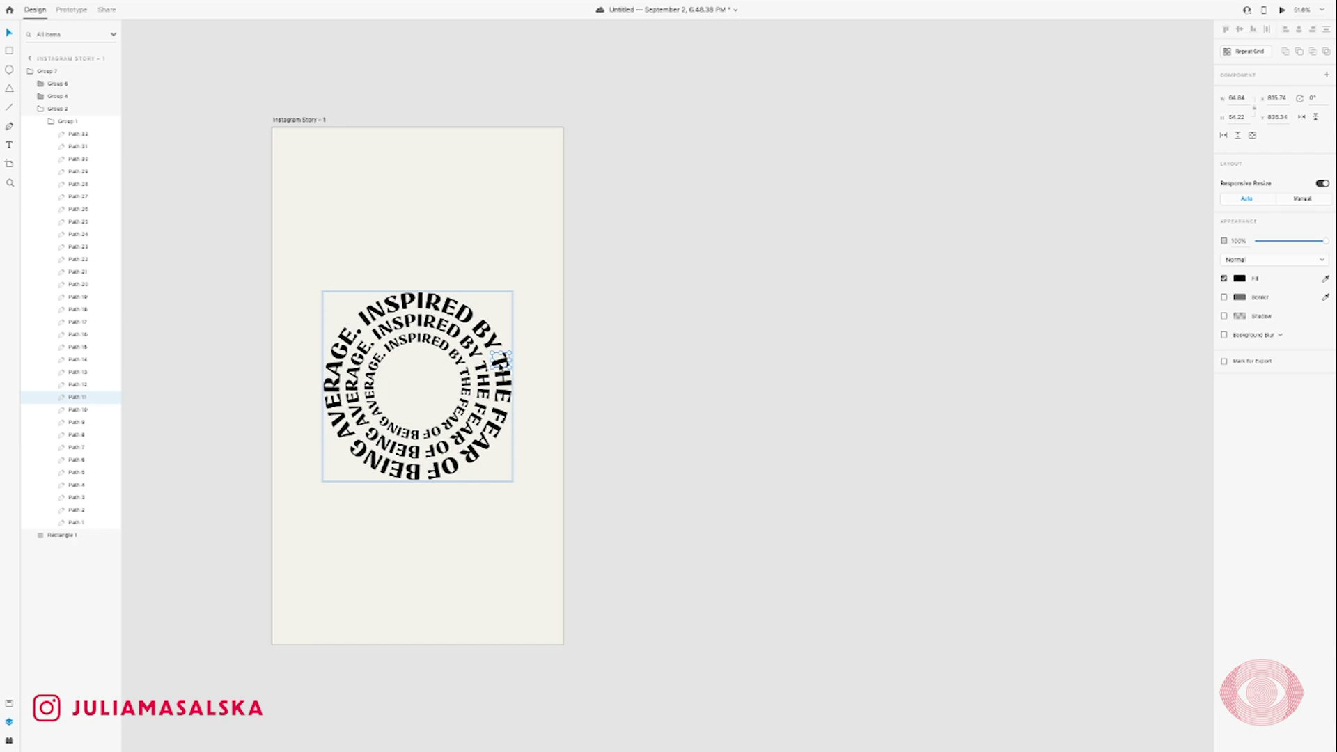
pyautogui.press('Escape')
pyautogui.press('Escape')
pyautogui.hscroll(3, 662, 394)
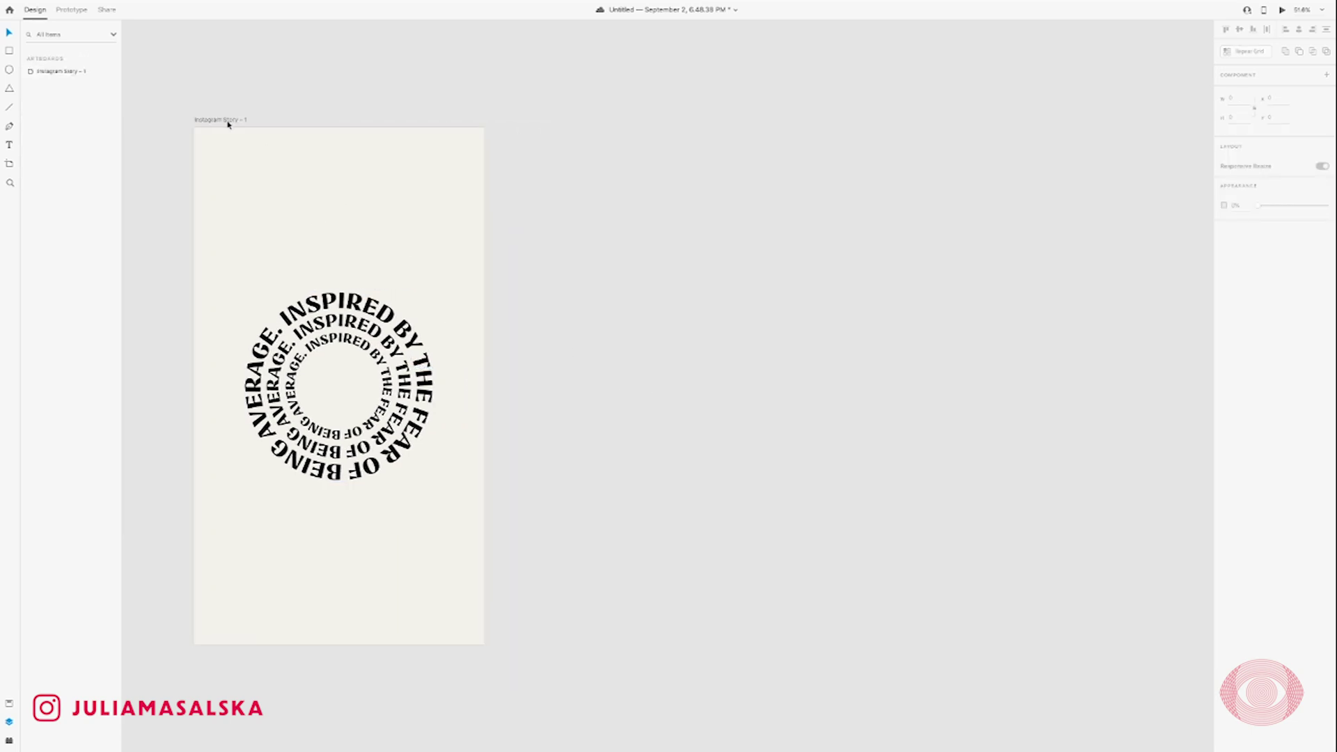
# Duplicate the story artboard to the right and rotate its quote artwork counterclockwise
pyautogui.moveTo(227, 122); pyautogui.dragTo(556, 123)
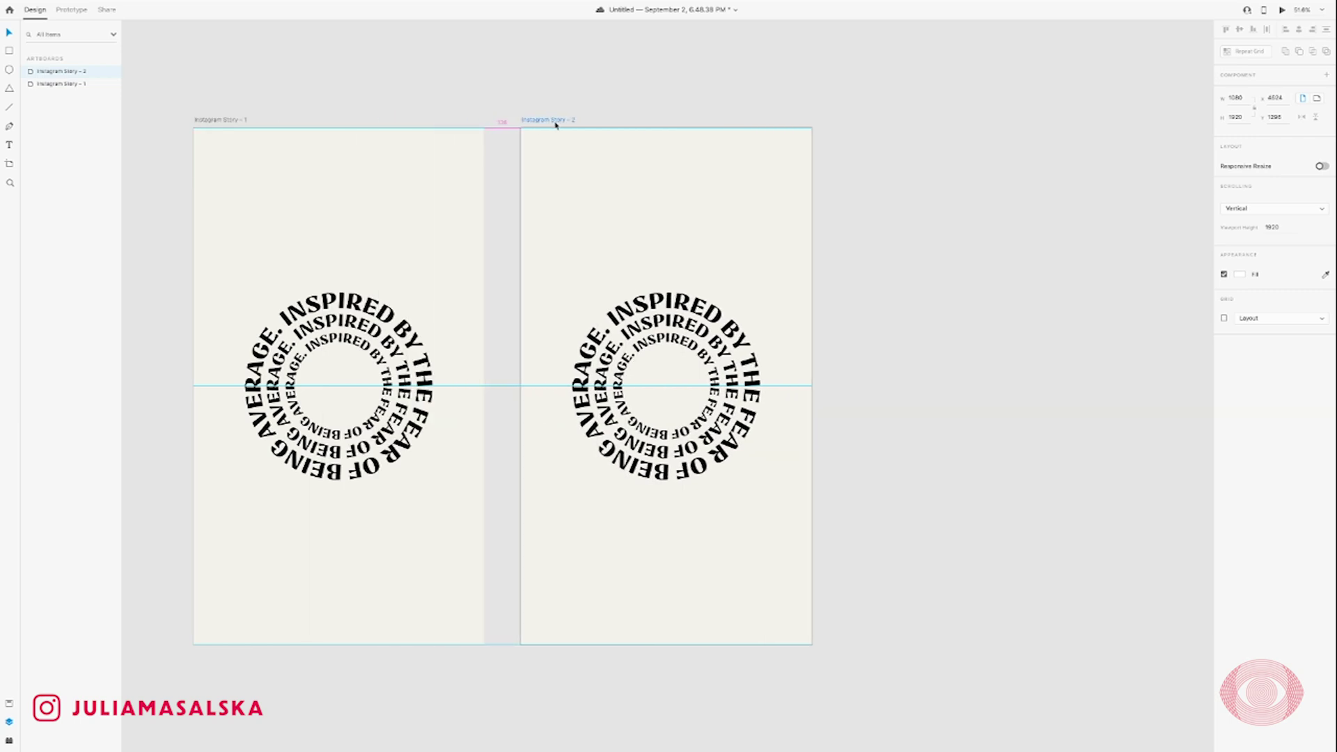
pyautogui.click(888, 348)
pyautogui.hscroll(3, 782, 346)
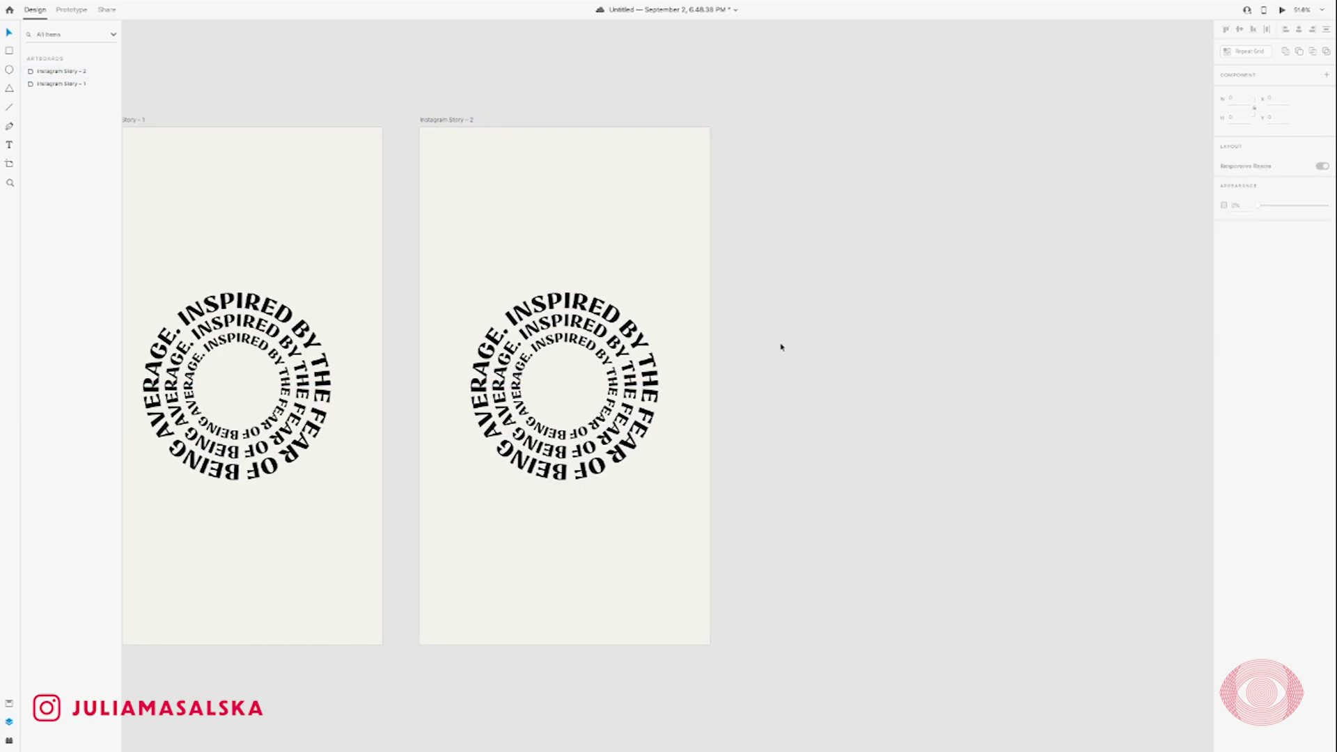
pyautogui.scroll(5, 761, 348)
pyautogui.hscroll(-2, 760, 348)
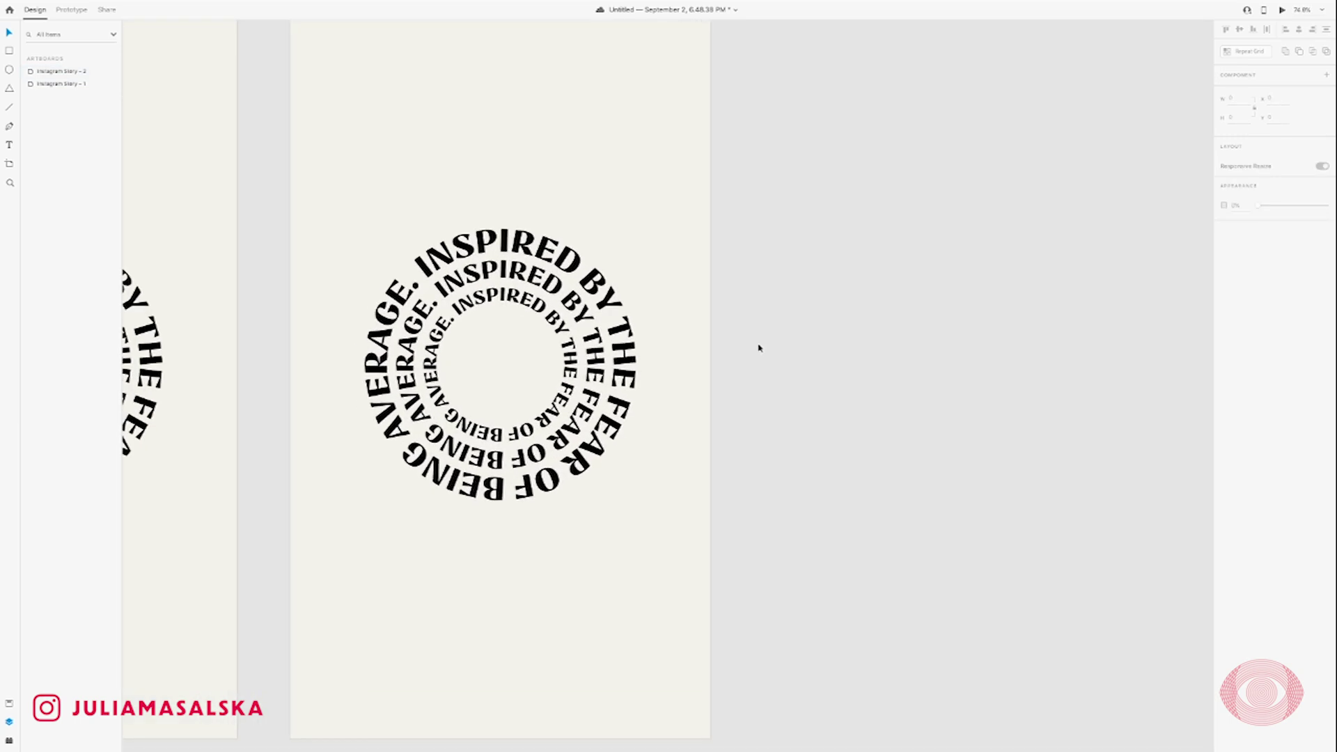
pyautogui.click(605, 303)
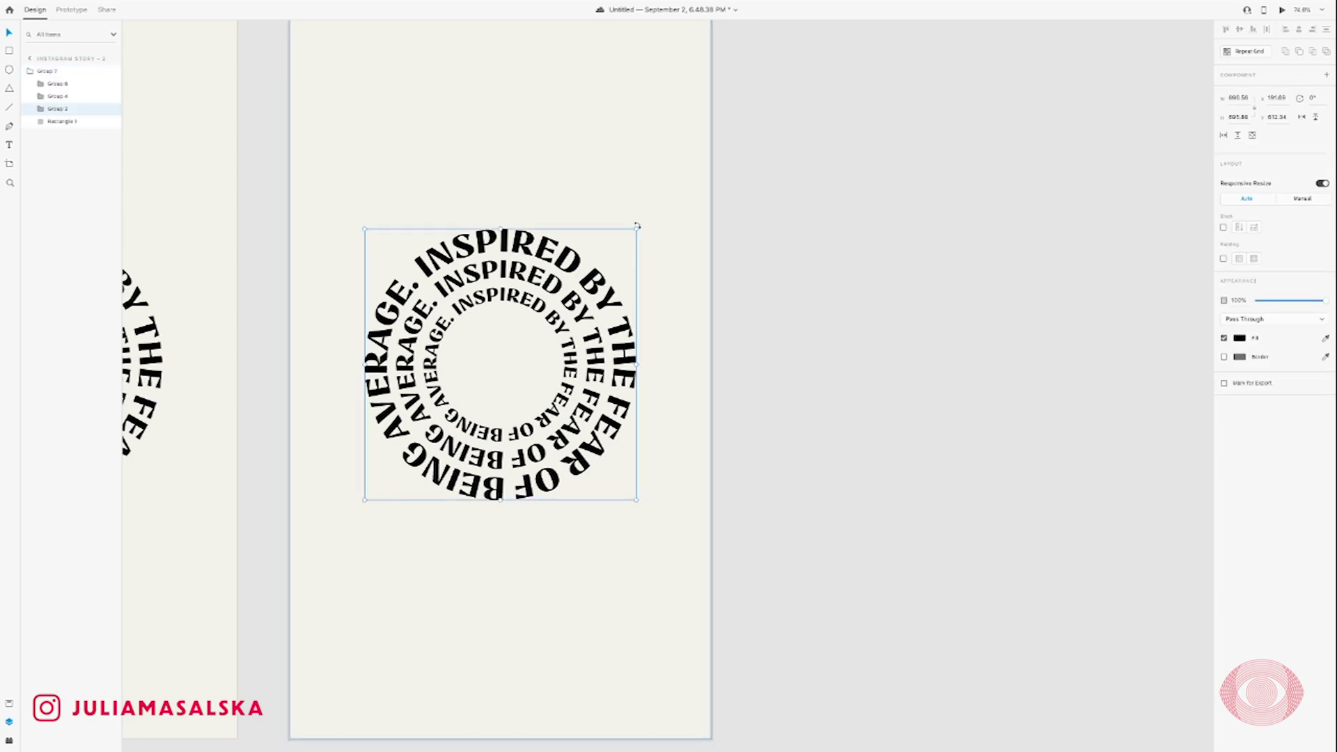
pyautogui.scroll(-2, 637, 366)
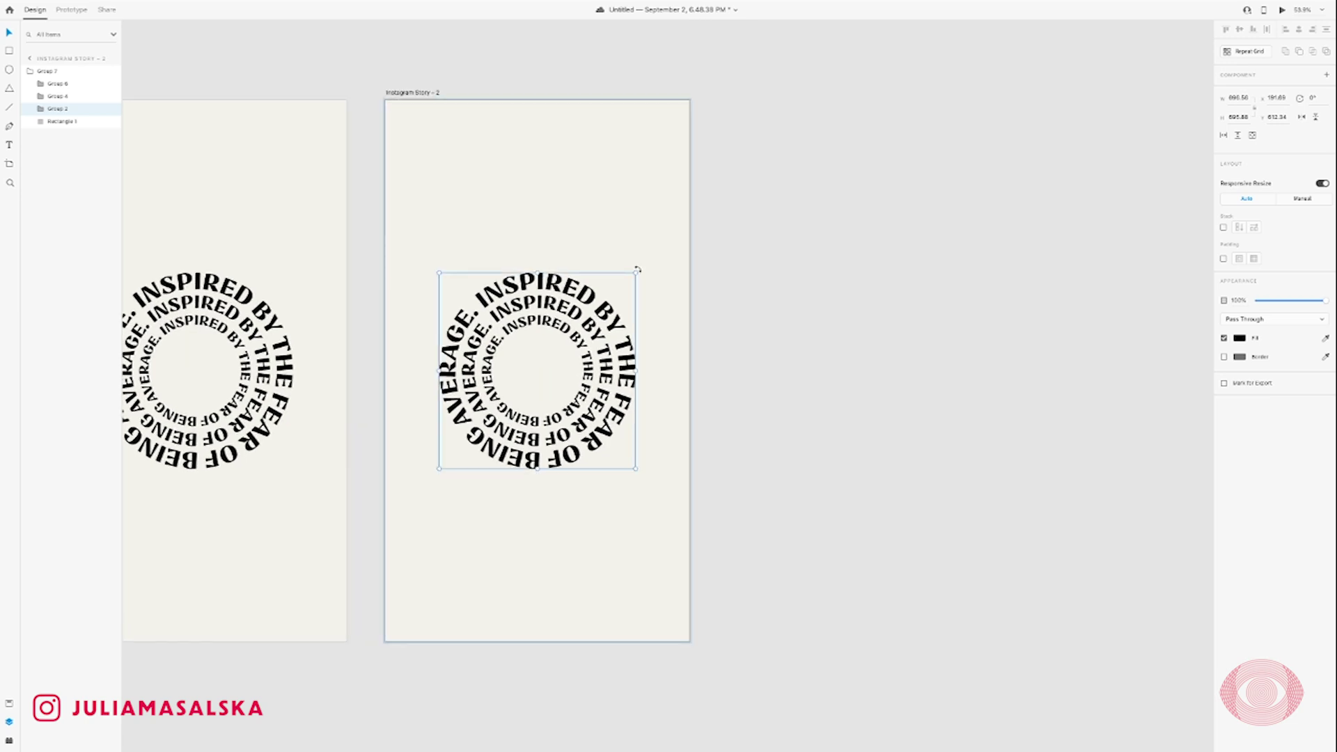
pyautogui.moveTo(638, 270)
pyautogui.mouseDown()
pyautogui.moveTo(416, 295)
pyautogui.moveTo(410, 314)
pyautogui.mouseUp()
pyautogui.click(410, 313)
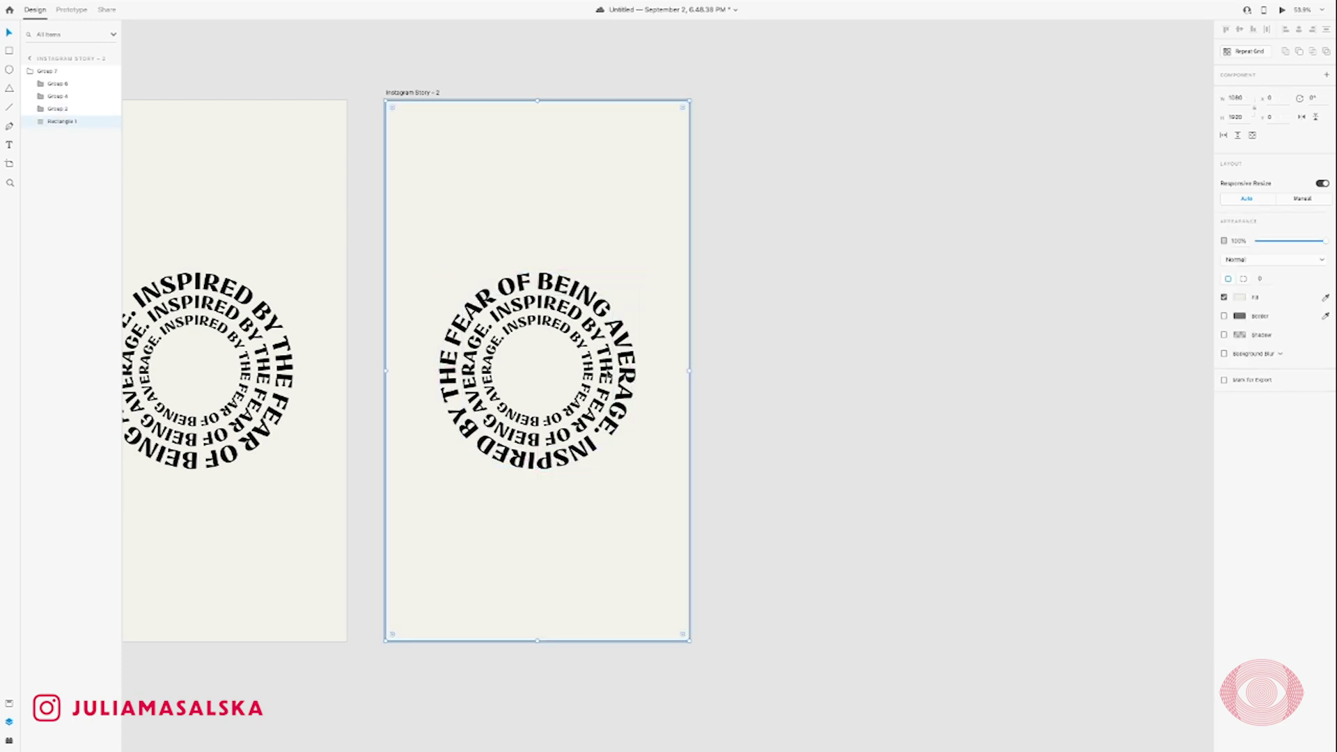
pyautogui.hotkey('ctrl', 'd')
pyautogui.moveTo(617, 293); pyautogui.dragTo(628, 335)
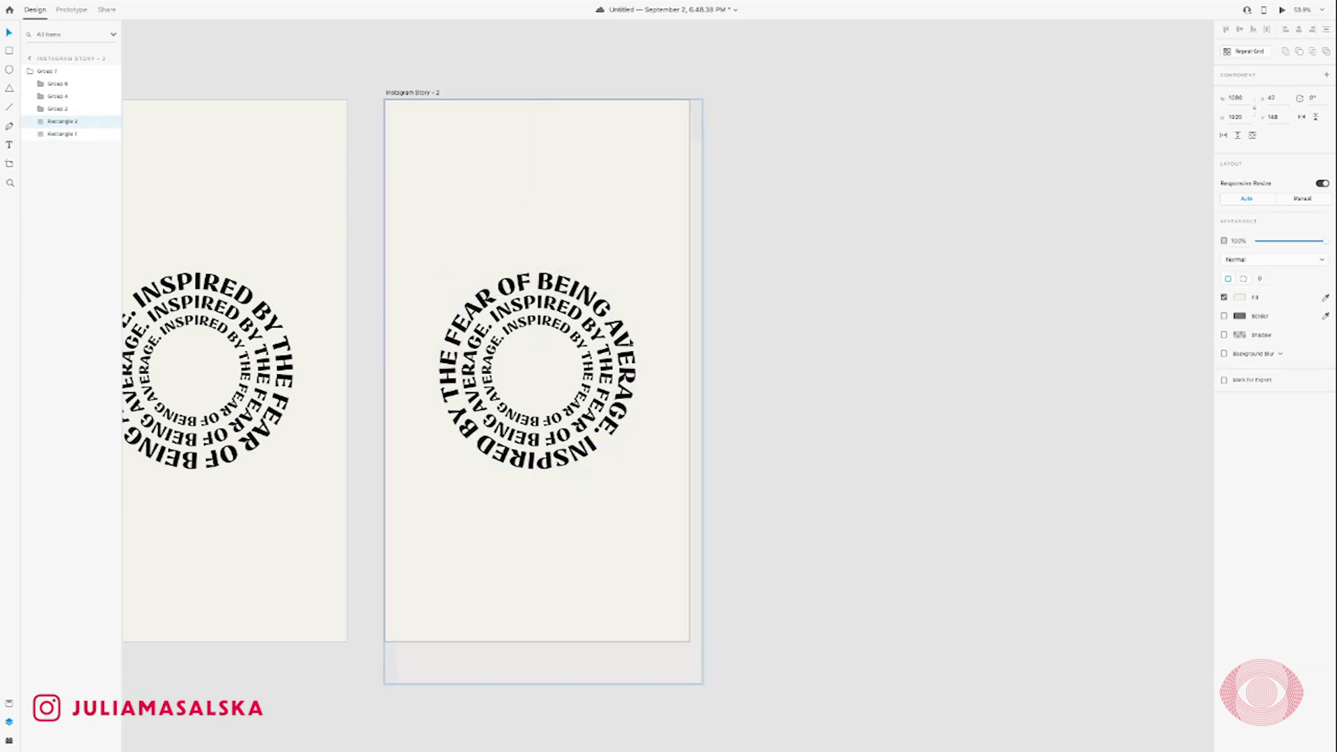
pyautogui.hotkey('ctrl', 'z')
pyautogui.hotkey('ctrl', 'z')
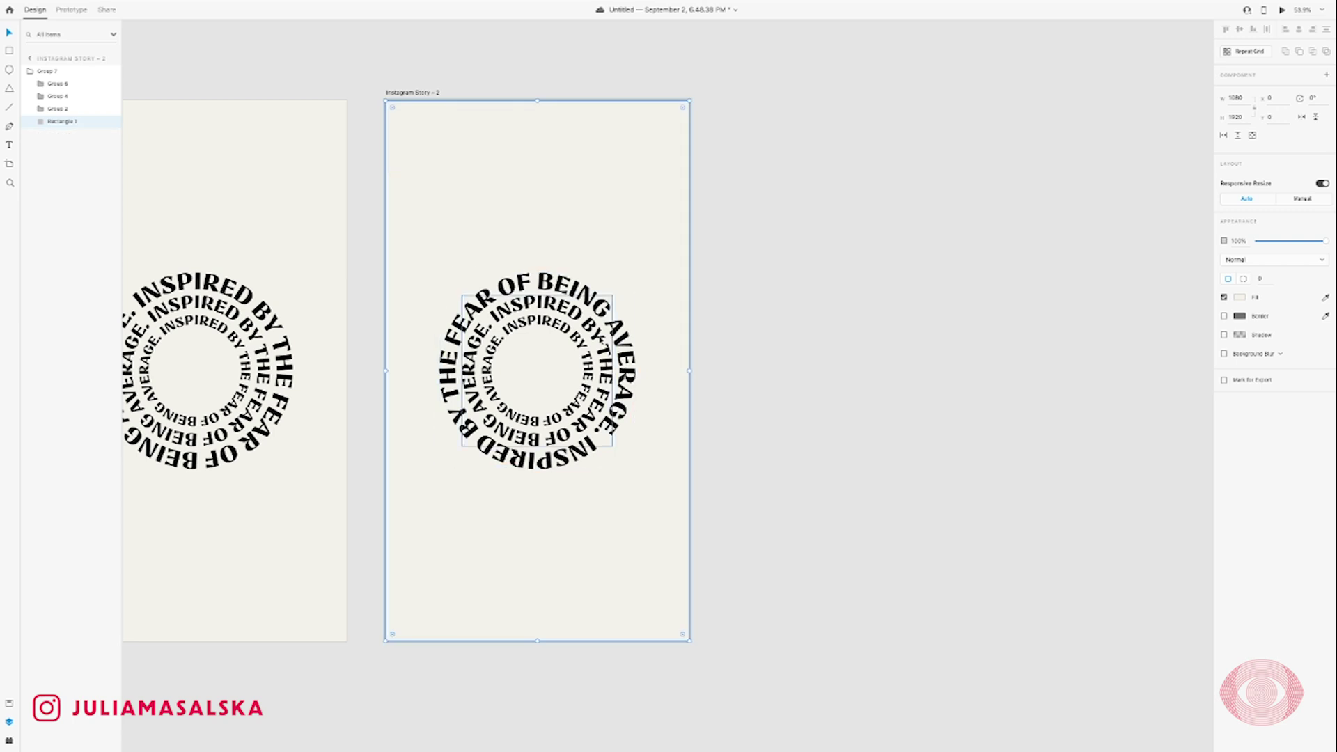
# Rotate the middle ring clockwise and the inner ring about half a turn
pyautogui.click(616, 294)
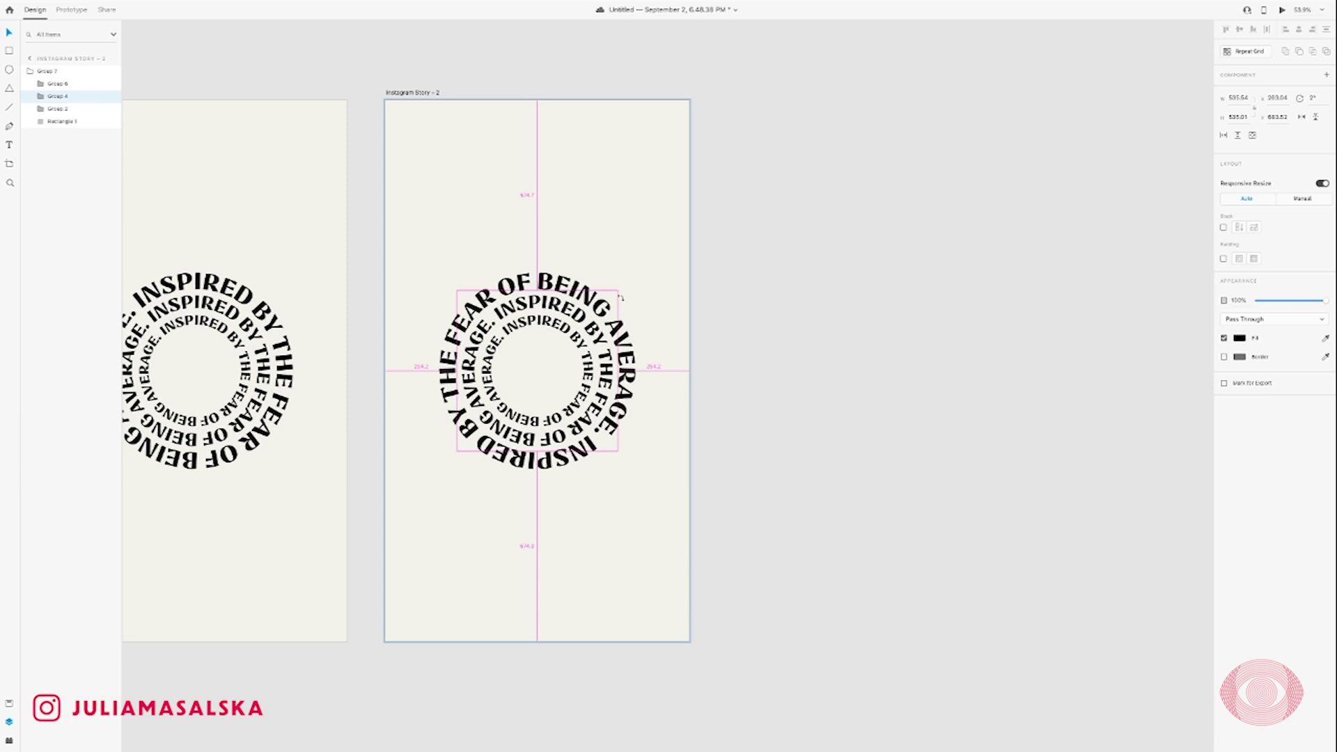
pyautogui.moveTo(616, 293)
pyautogui.mouseDown()
pyautogui.moveTo(627, 433)
pyautogui.moveTo(509, 476)
pyautogui.mouseUp()
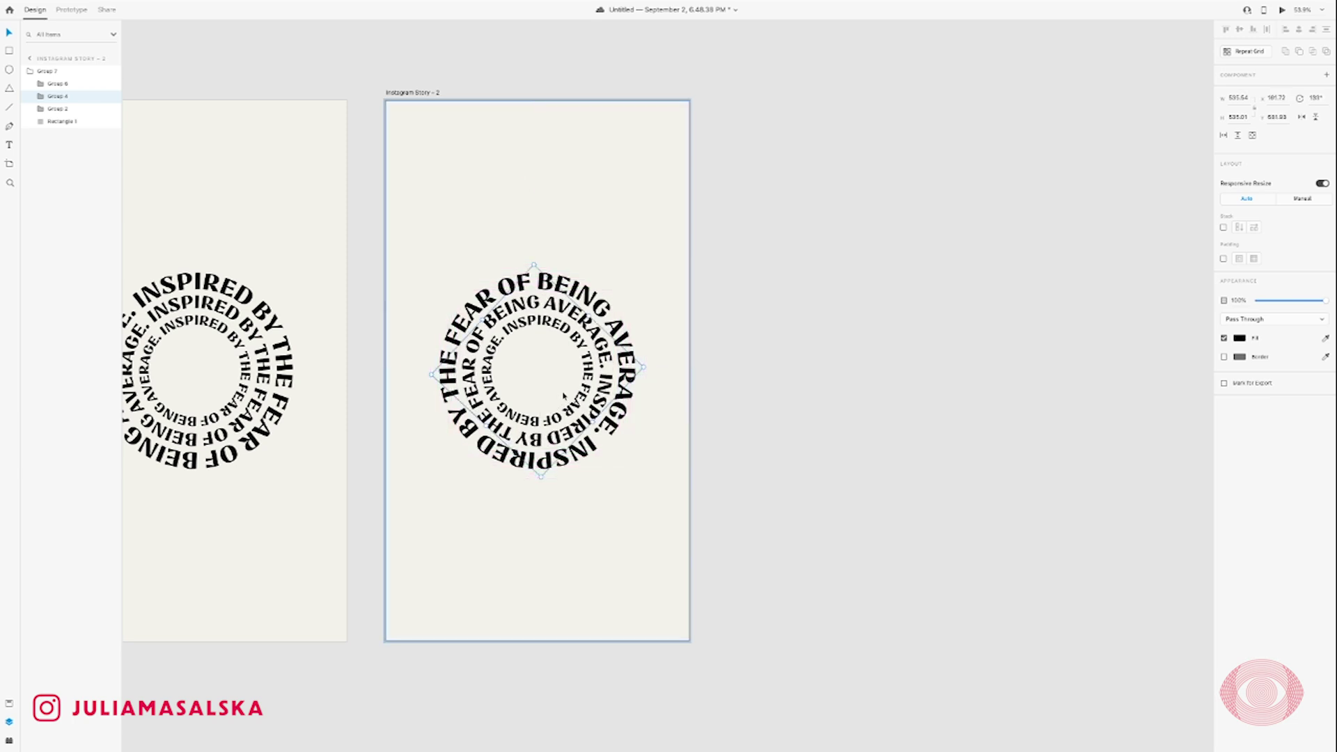
pyautogui.click(587, 377)
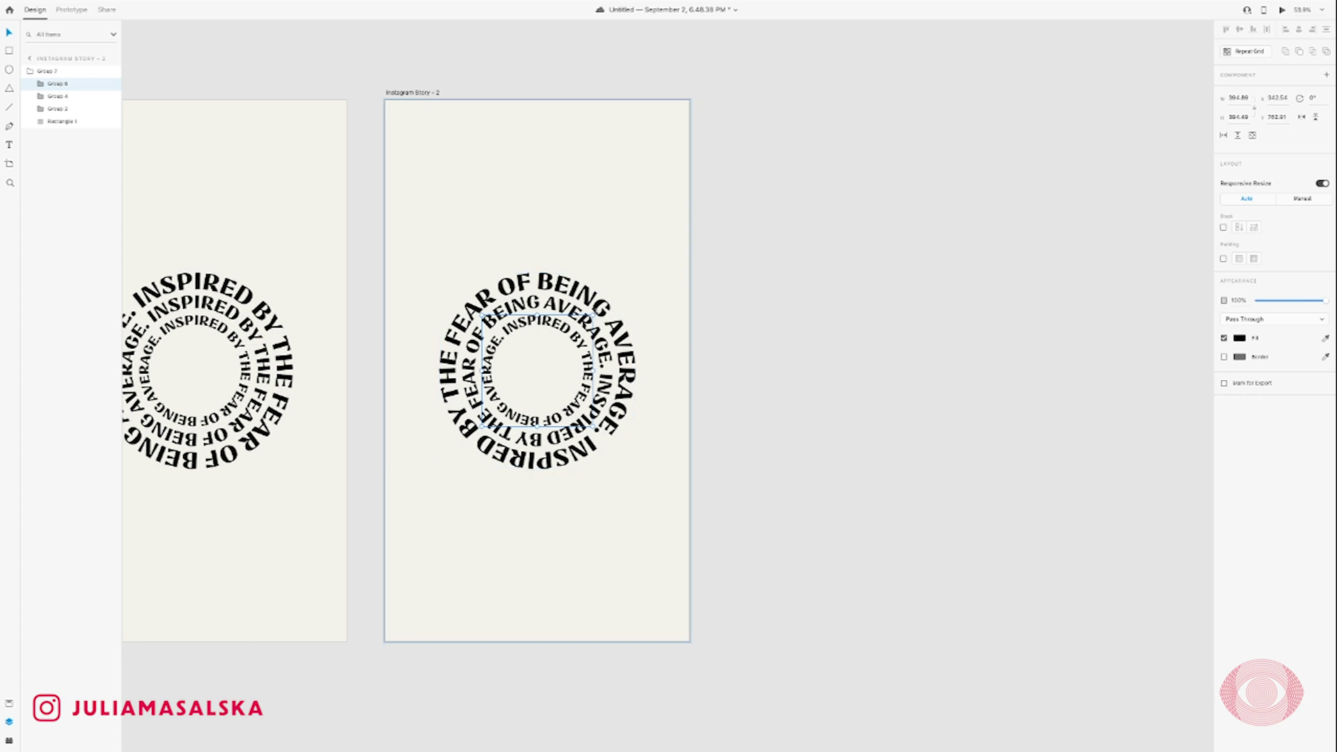
pyautogui.moveTo(604, 429); pyautogui.dragTo(473, 314)
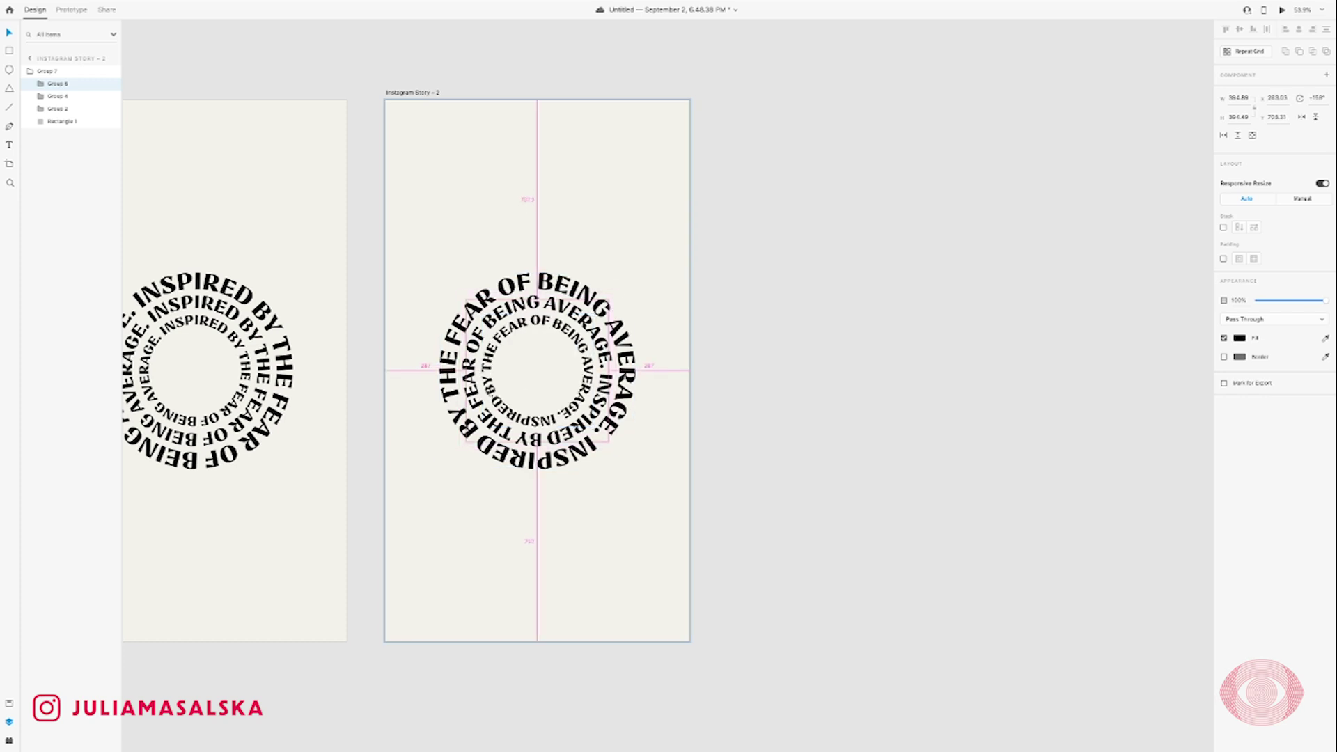
pyautogui.click(773, 420)
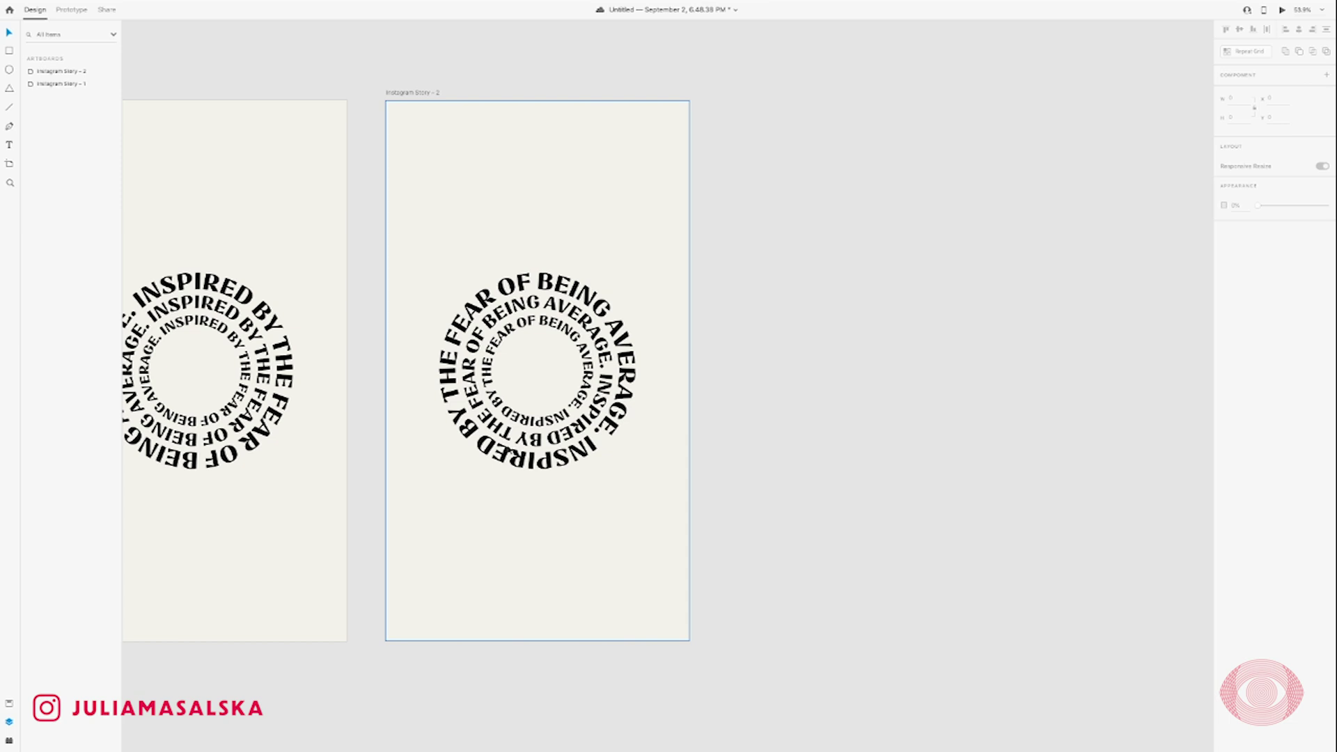
pyautogui.hscroll(2, 668, 313)
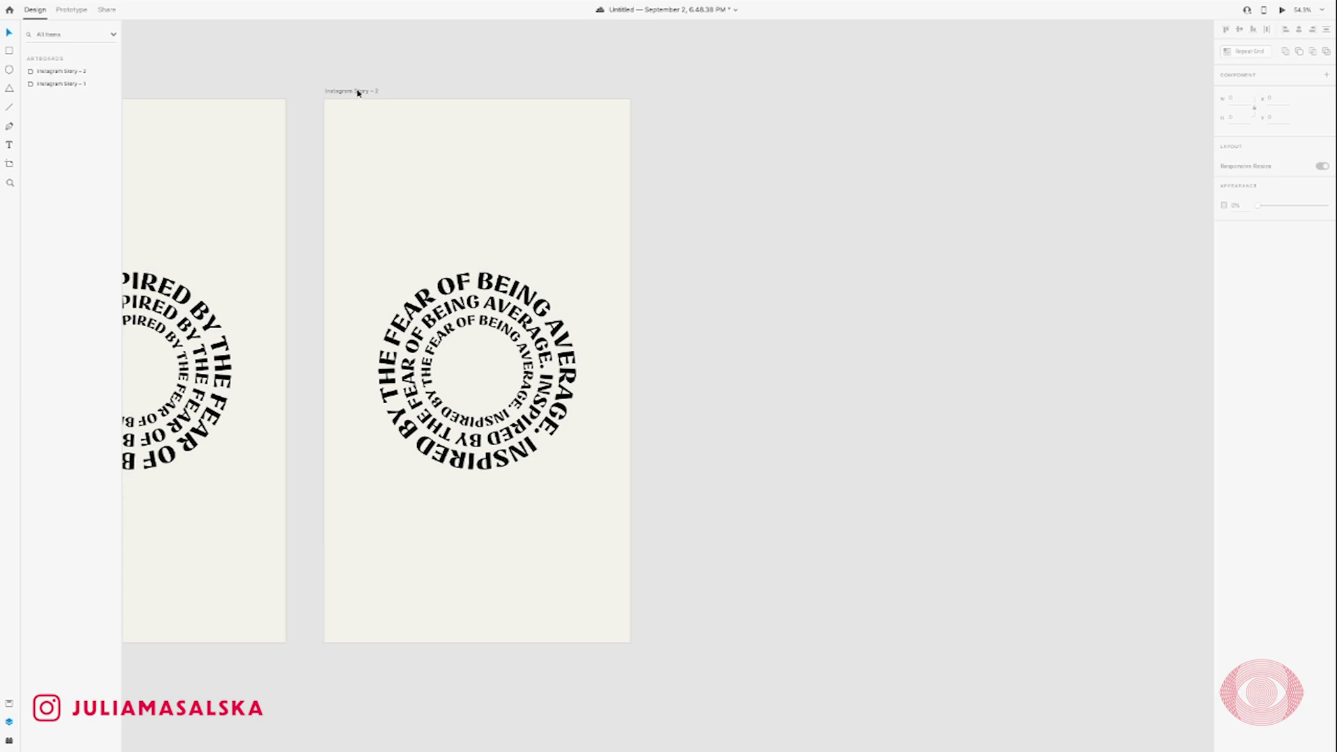
# Duplicate the second story into a third and rotate its outer ring so 'INSPIRED BY THE' sits on top
pyautogui.keyDown('alt'); pyautogui.moveTo(357, 92); pyautogui.dragTo(746, 97); pyautogui.keyUp('alt')
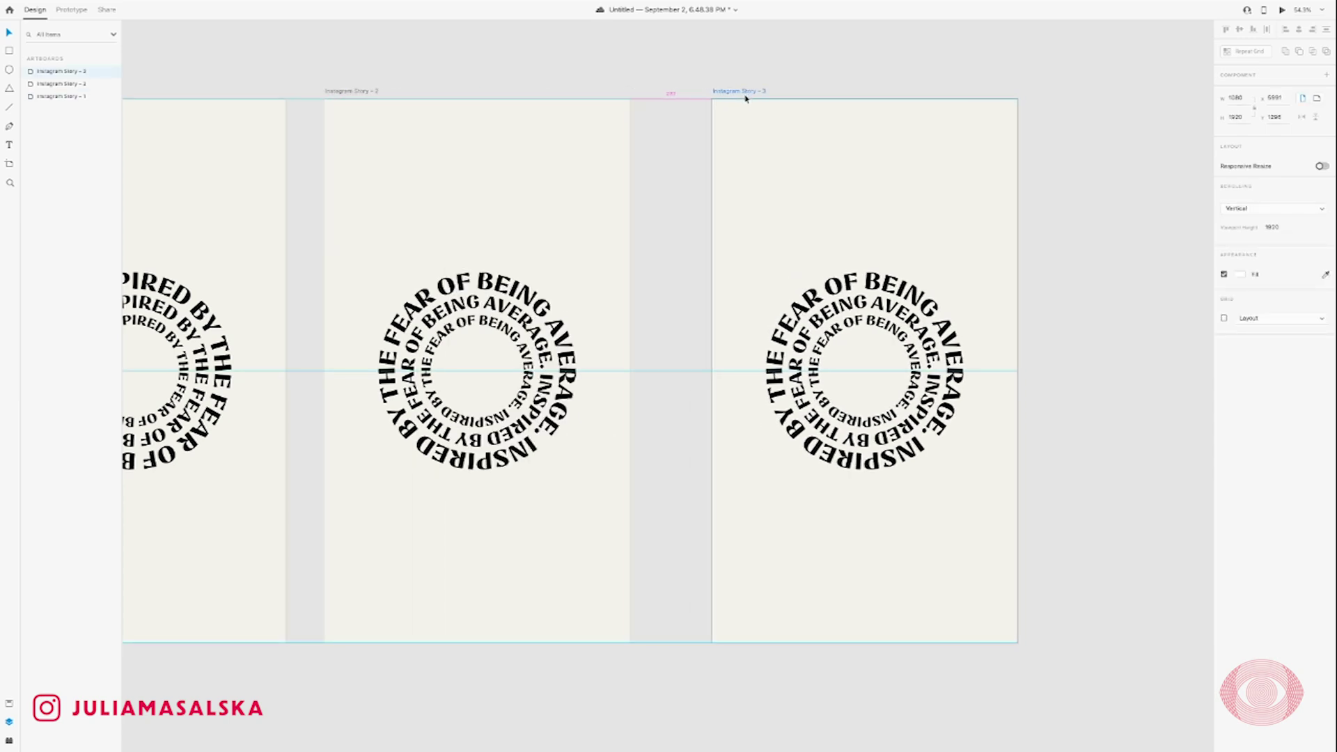
pyautogui.hscroll(2, 746, 97)
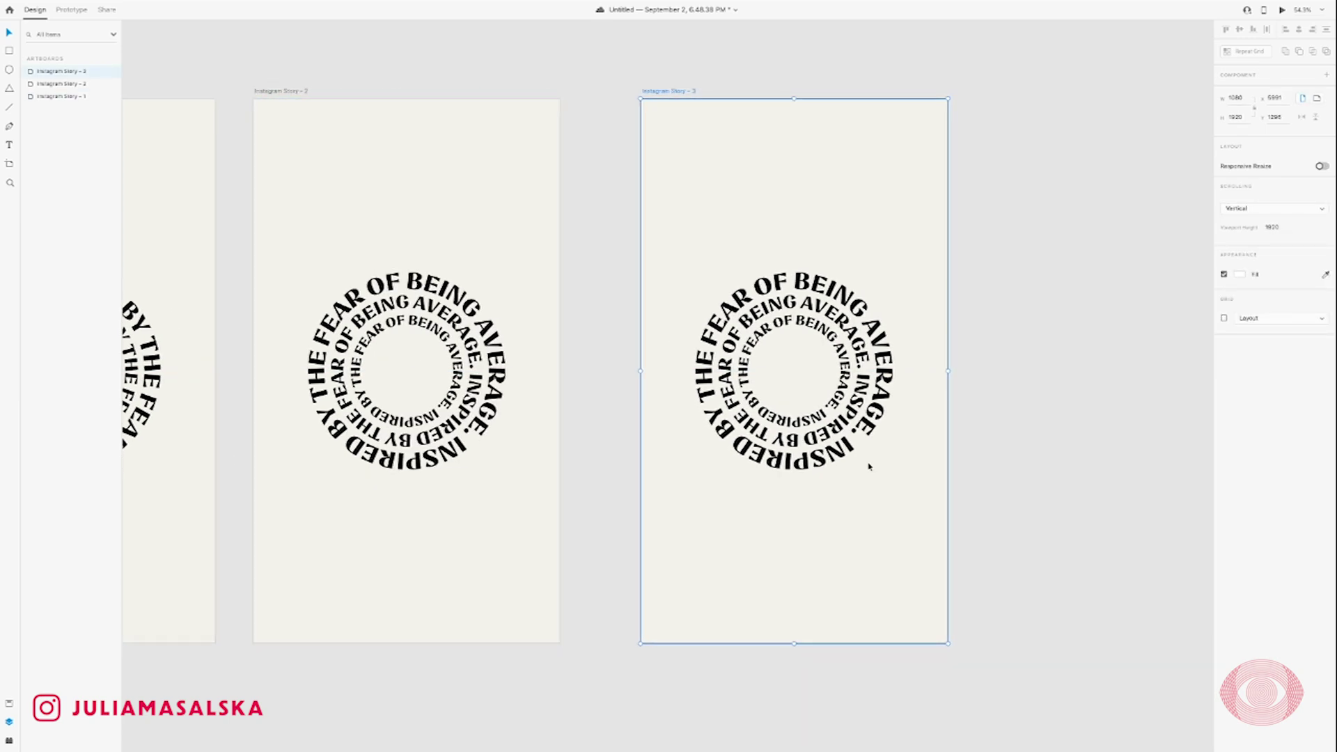
pyautogui.hscroll(5, 724, 414)
pyautogui.scroll(1, 657, 395)
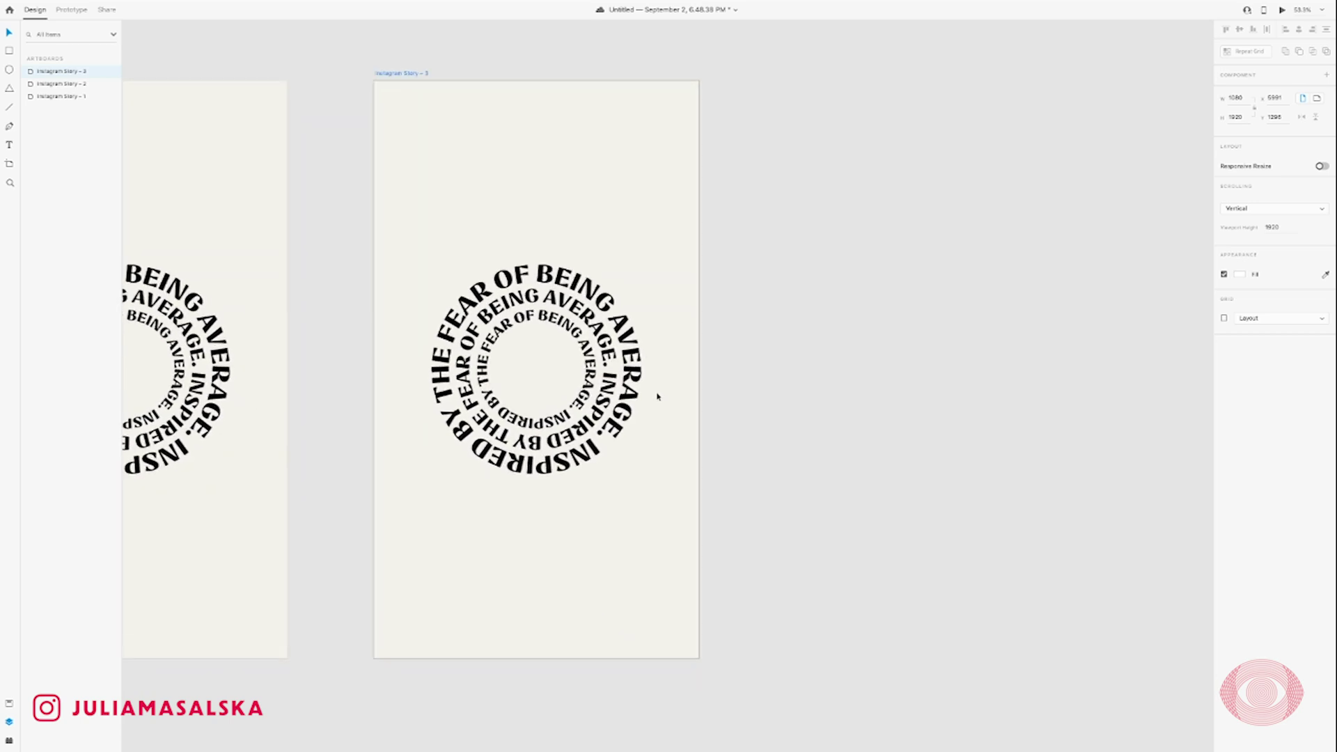
pyautogui.scroll(2, 657, 395)
pyautogui.click(624, 352)
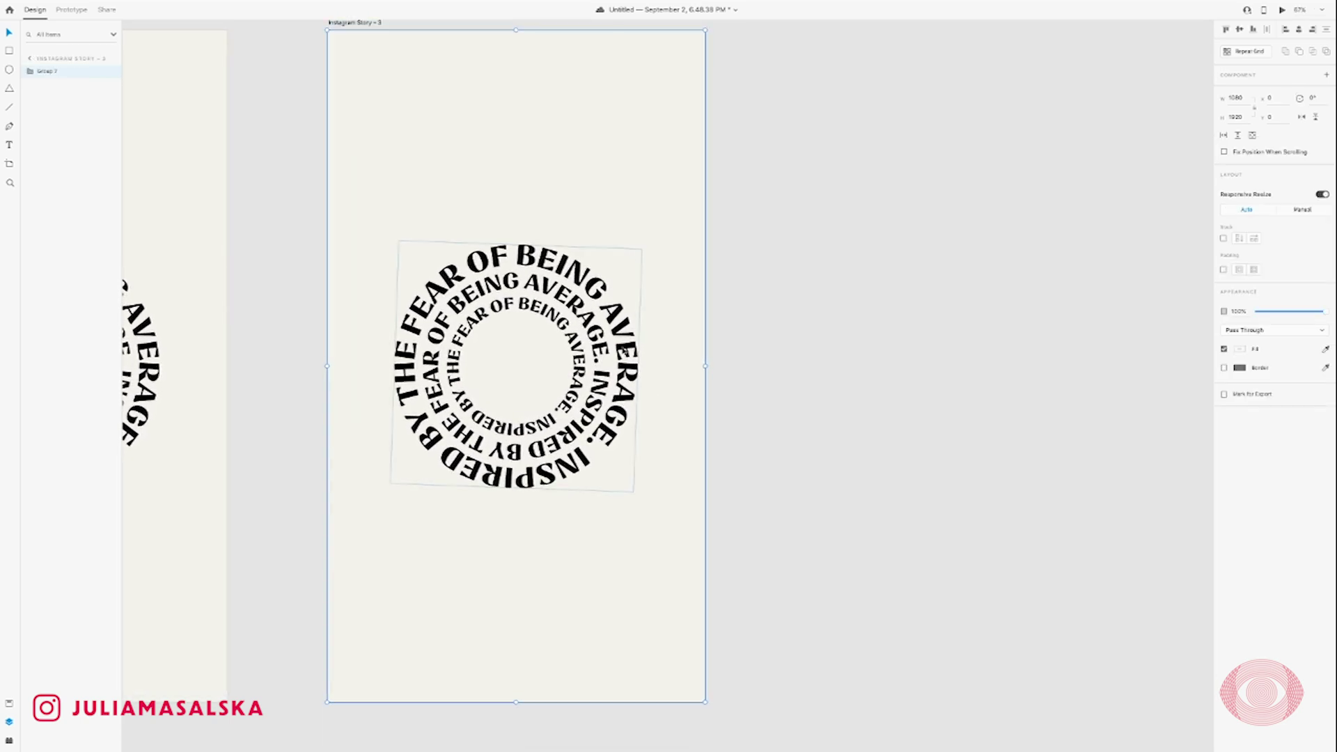
pyautogui.doubleClick(622, 360)
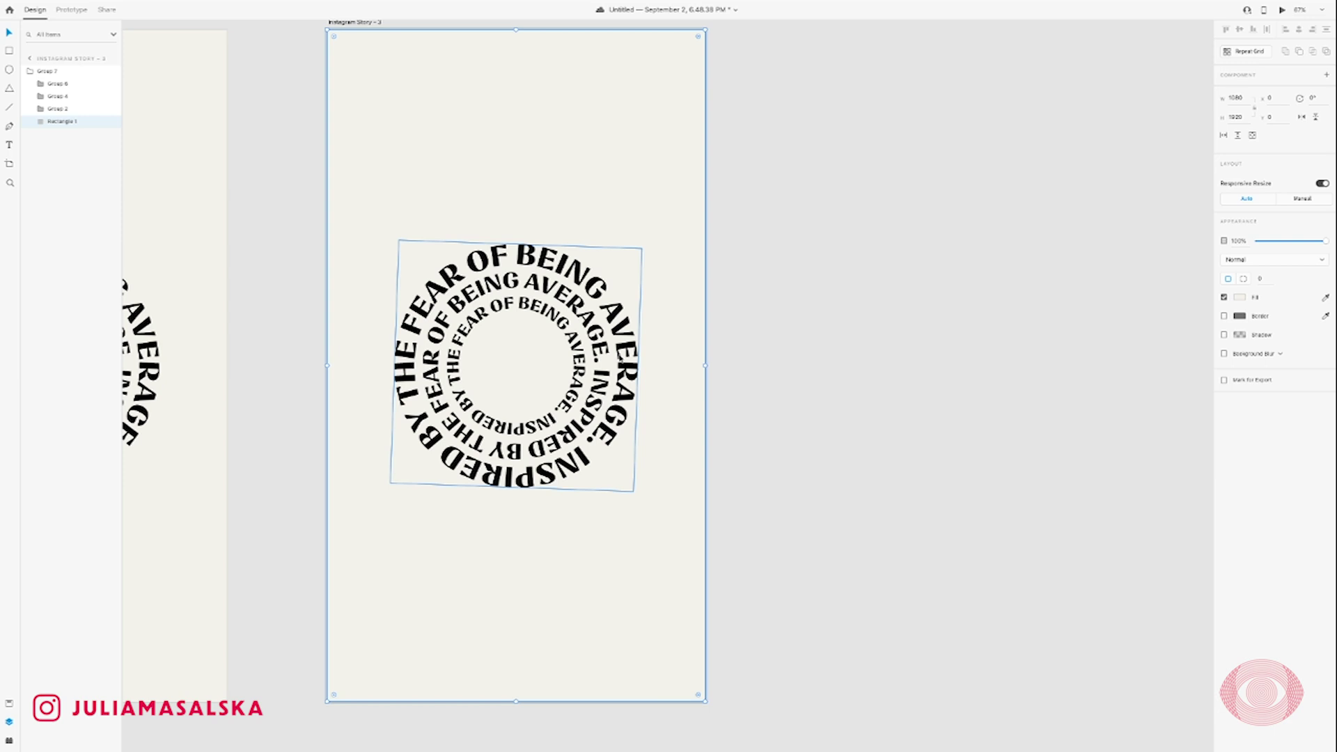
pyautogui.click(622, 361)
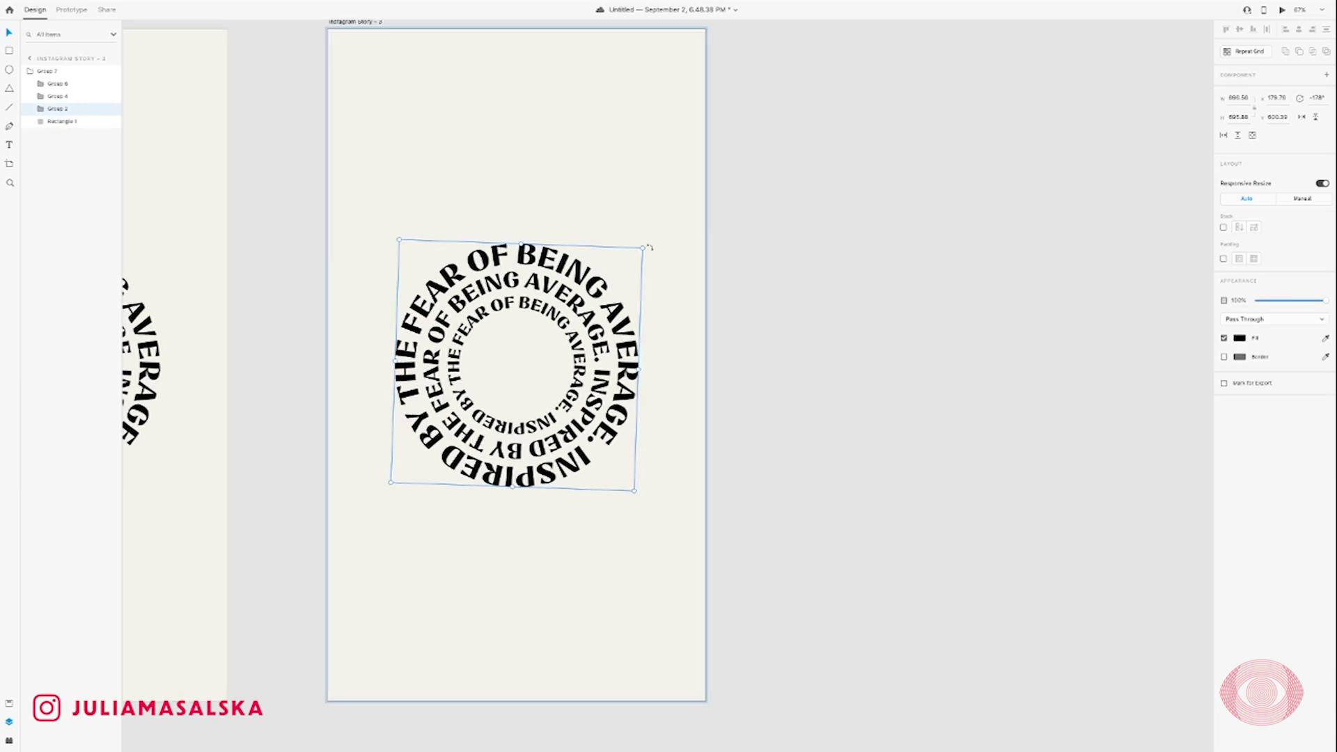
pyautogui.moveTo(649, 247)
pyautogui.mouseDown()
pyautogui.moveTo(660, 265)
pyautogui.moveTo(525, 522)
pyautogui.mouseUp()
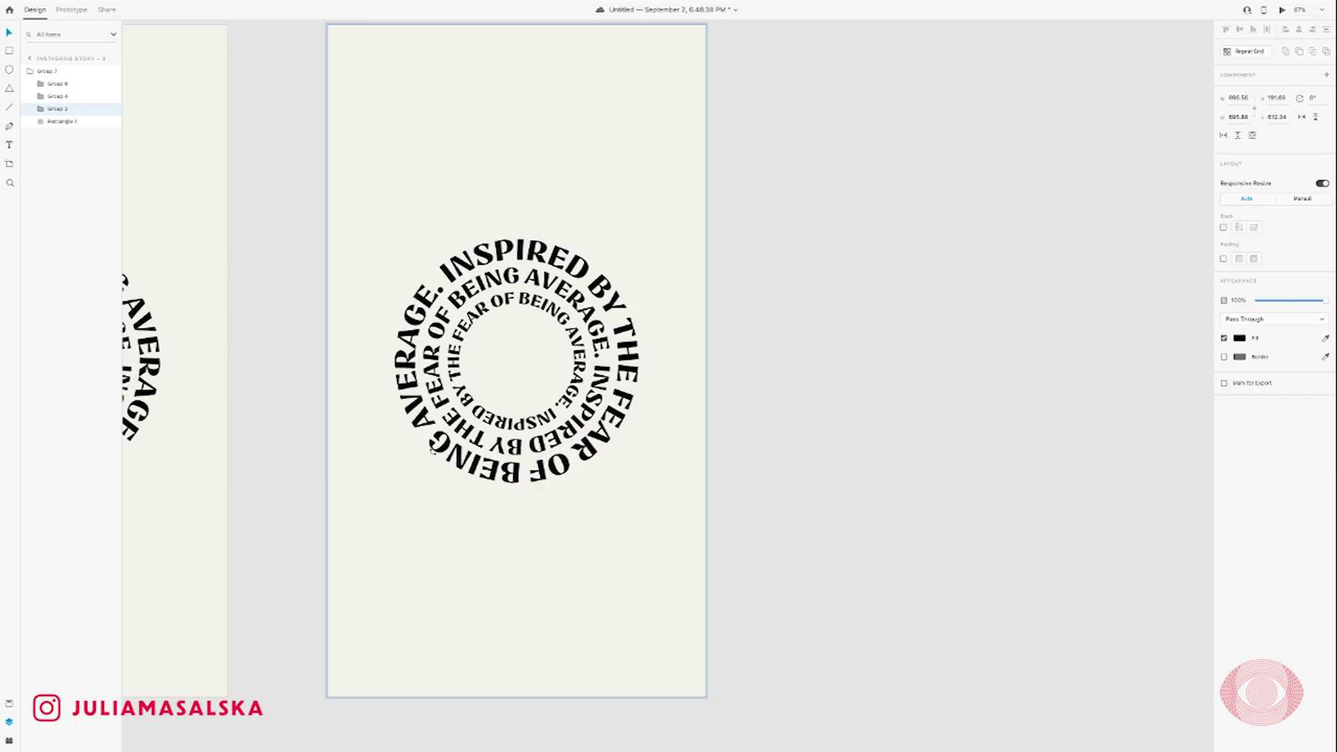
# Rotate the third story's middle and inner quote rings to new angles
pyautogui.click(577, 305)
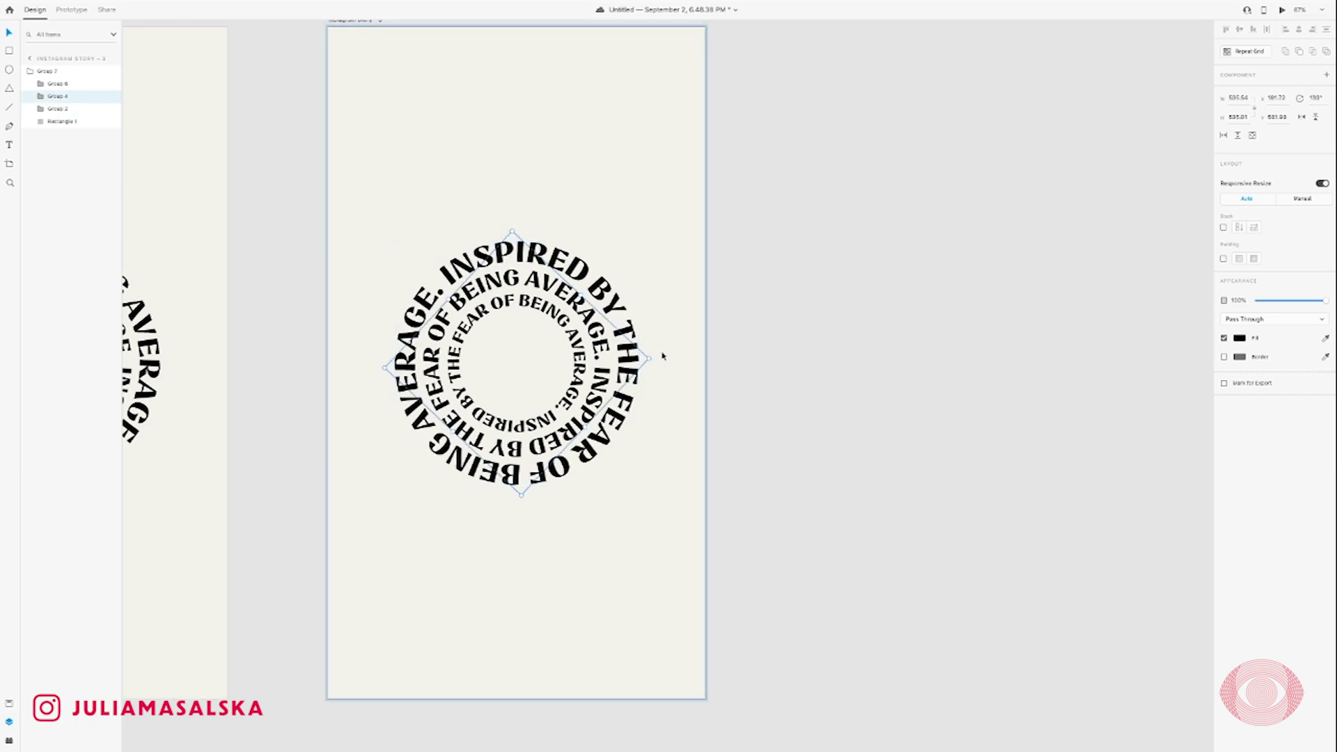
pyautogui.moveTo(653, 359); pyautogui.dragTo(460, 238)
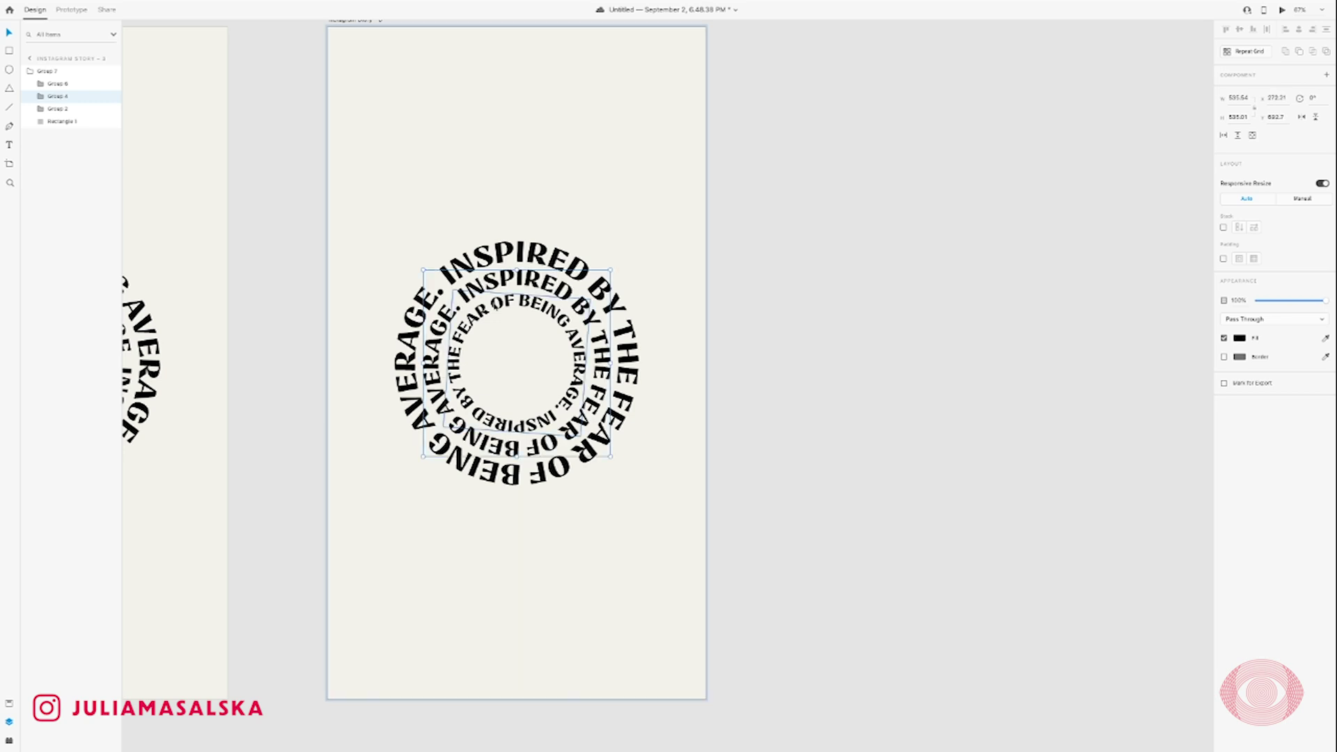
pyautogui.click(518, 355)
pyautogui.click(503, 262)
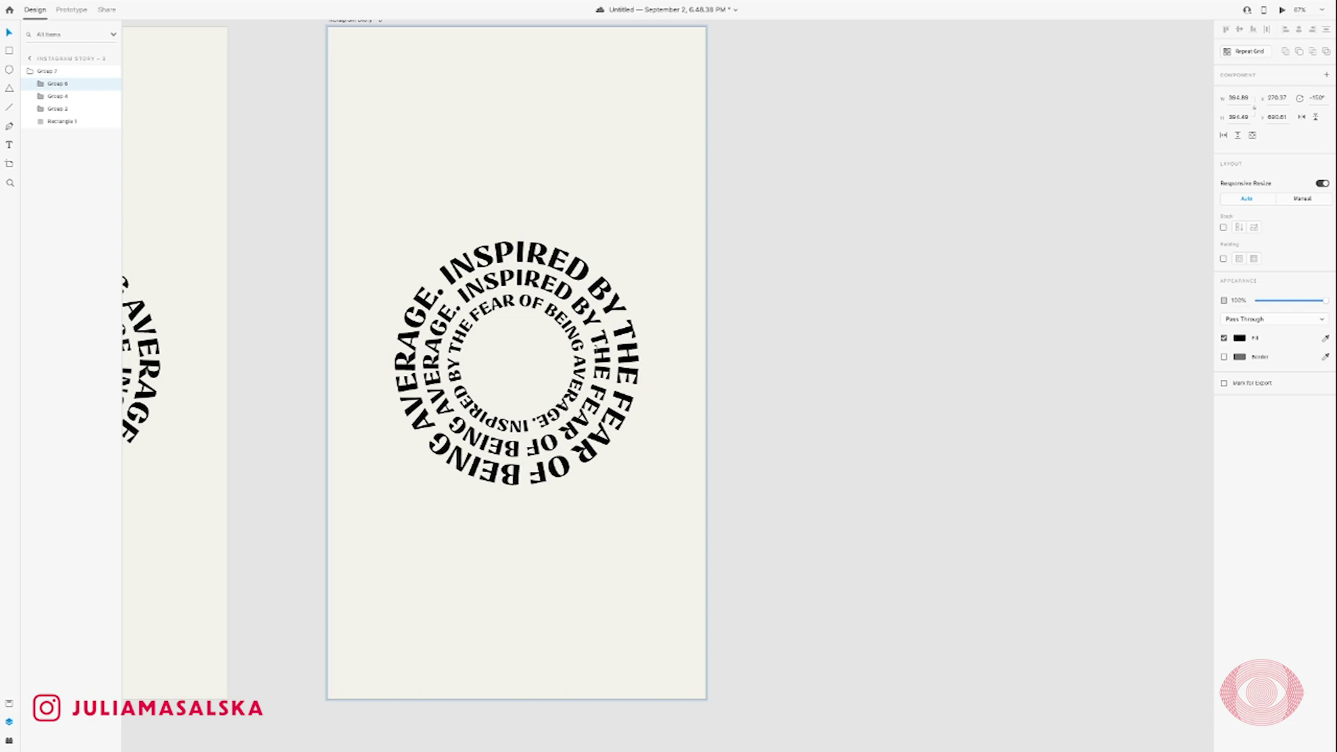
pyautogui.moveTo(590, 292); pyautogui.dragTo(444, 433)
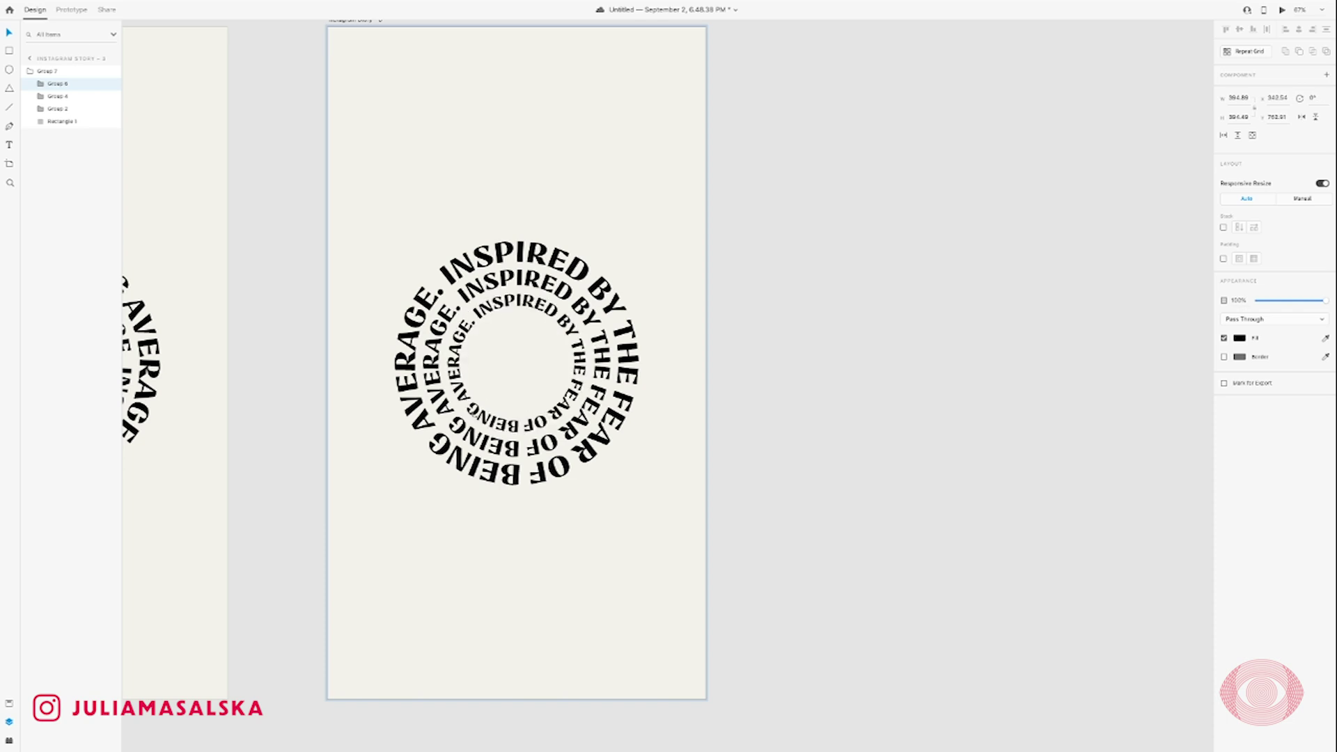
pyautogui.click(878, 320)
pyautogui.scroll(1, 846, 345)
pyautogui.scroll(-4, 845, 346)
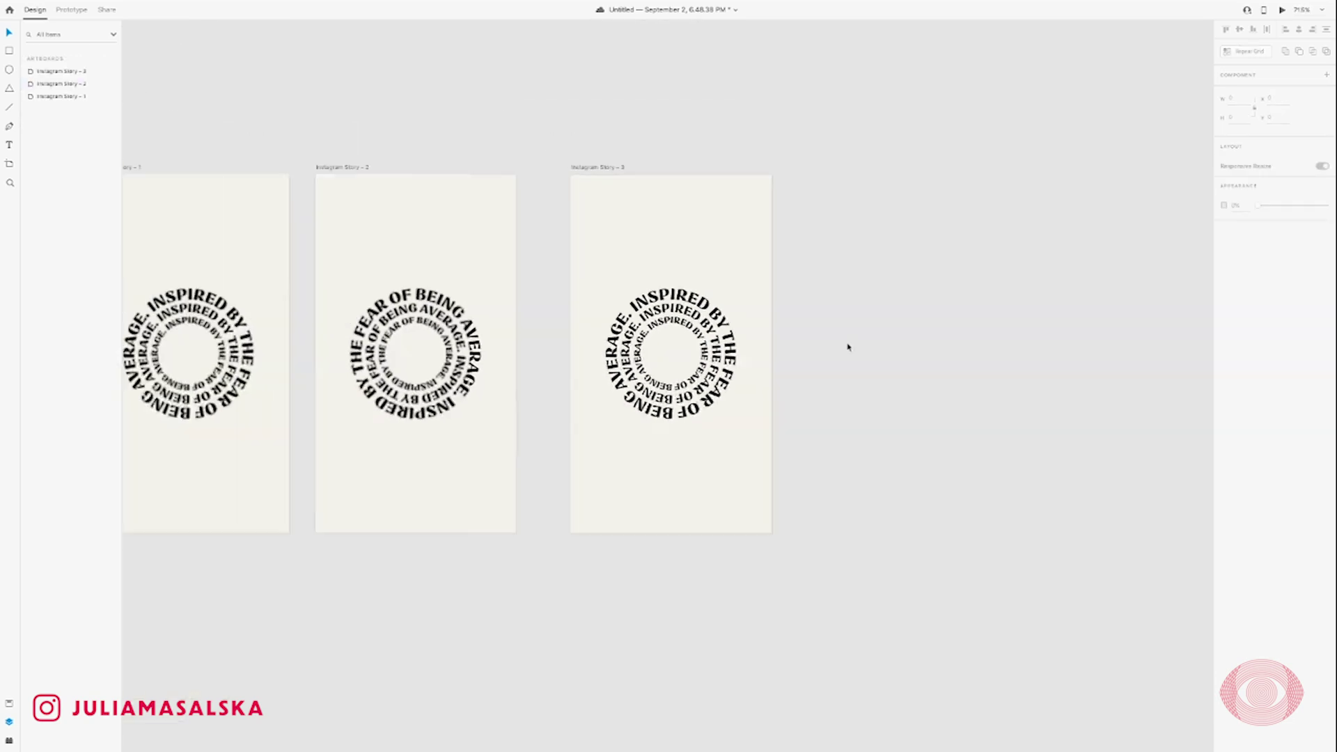
pyautogui.hscroll(-2, 222, 395)
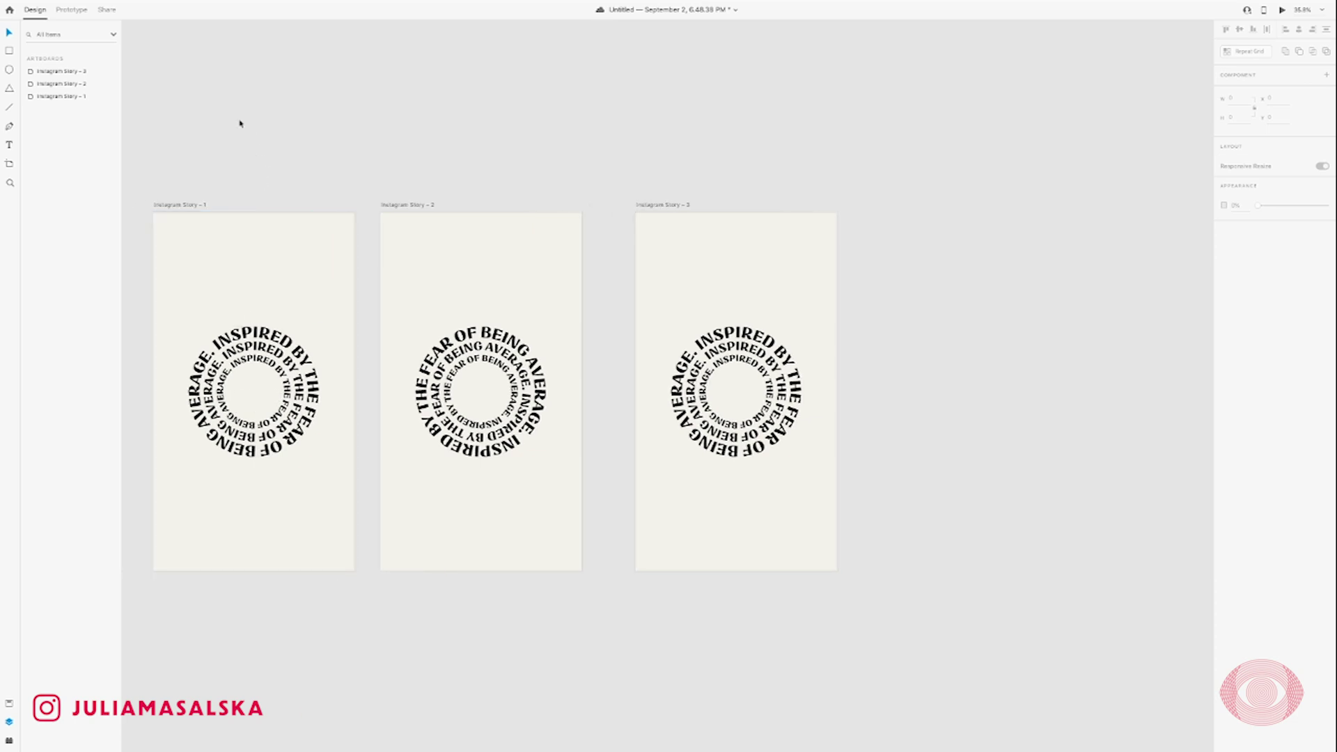
# In Prototype mode, wire Instagram Story - 1 to Instagram Story - 2
pyautogui.click(59, 9)
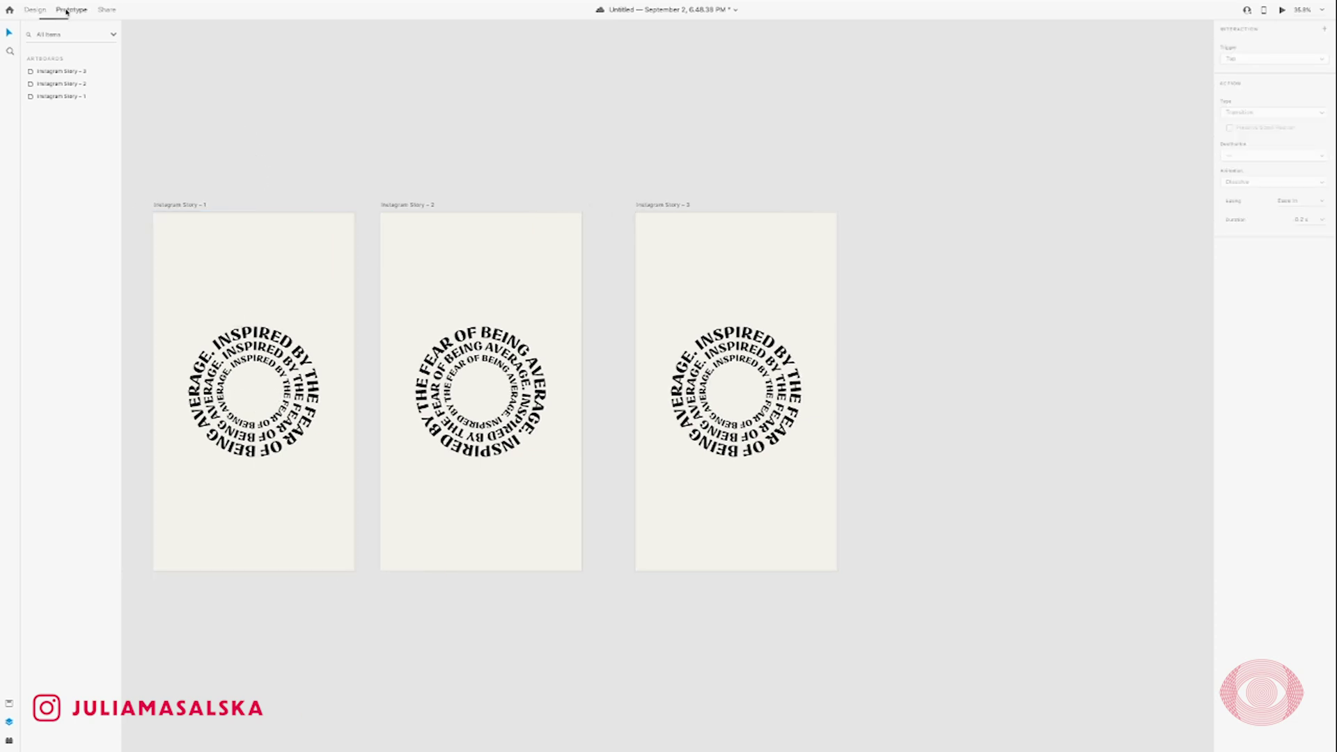
pyautogui.click(180, 204)
pyautogui.scroll(1, 182, 207)
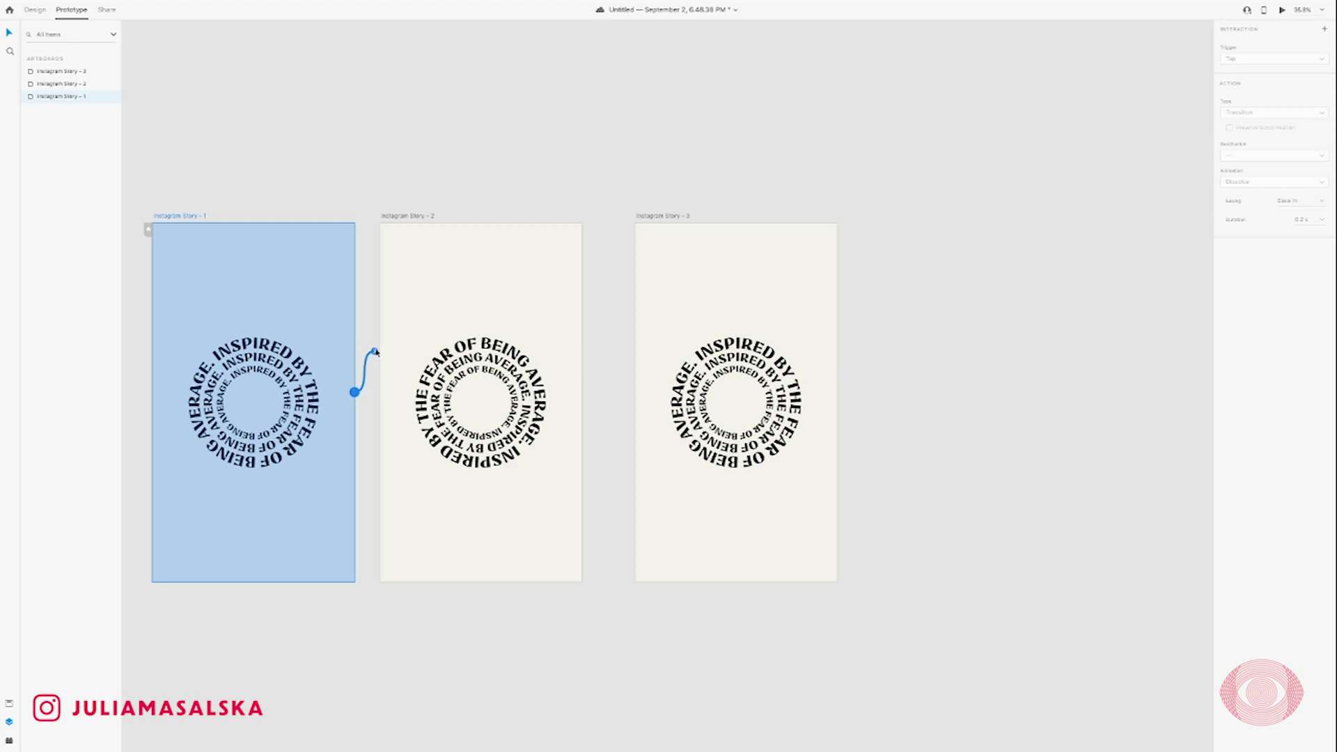
pyautogui.moveTo(355, 393); pyautogui.dragTo(388, 337)
pyautogui.scroll(-1, 582, 238)
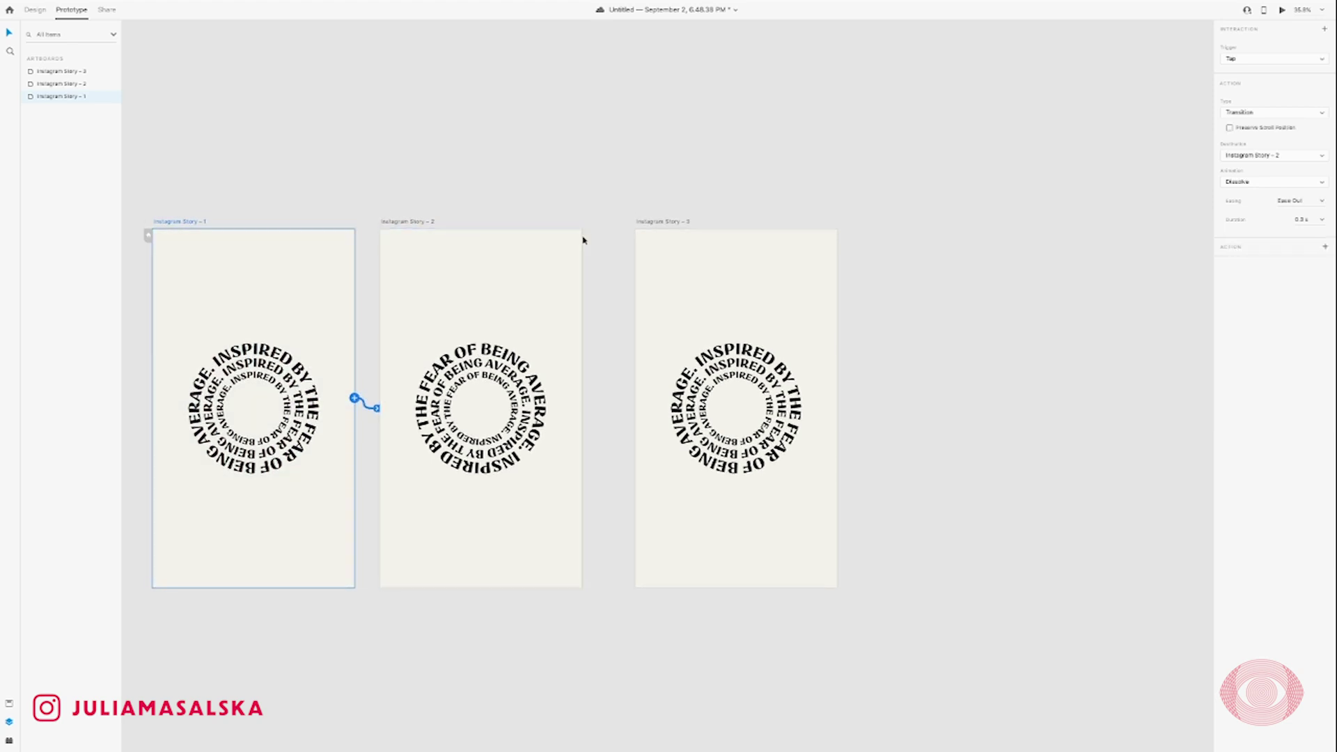
# Set the interaction to a Time trigger, Auto-Animate type and Ease In-Out easing
pyautogui.click(1242, 60)
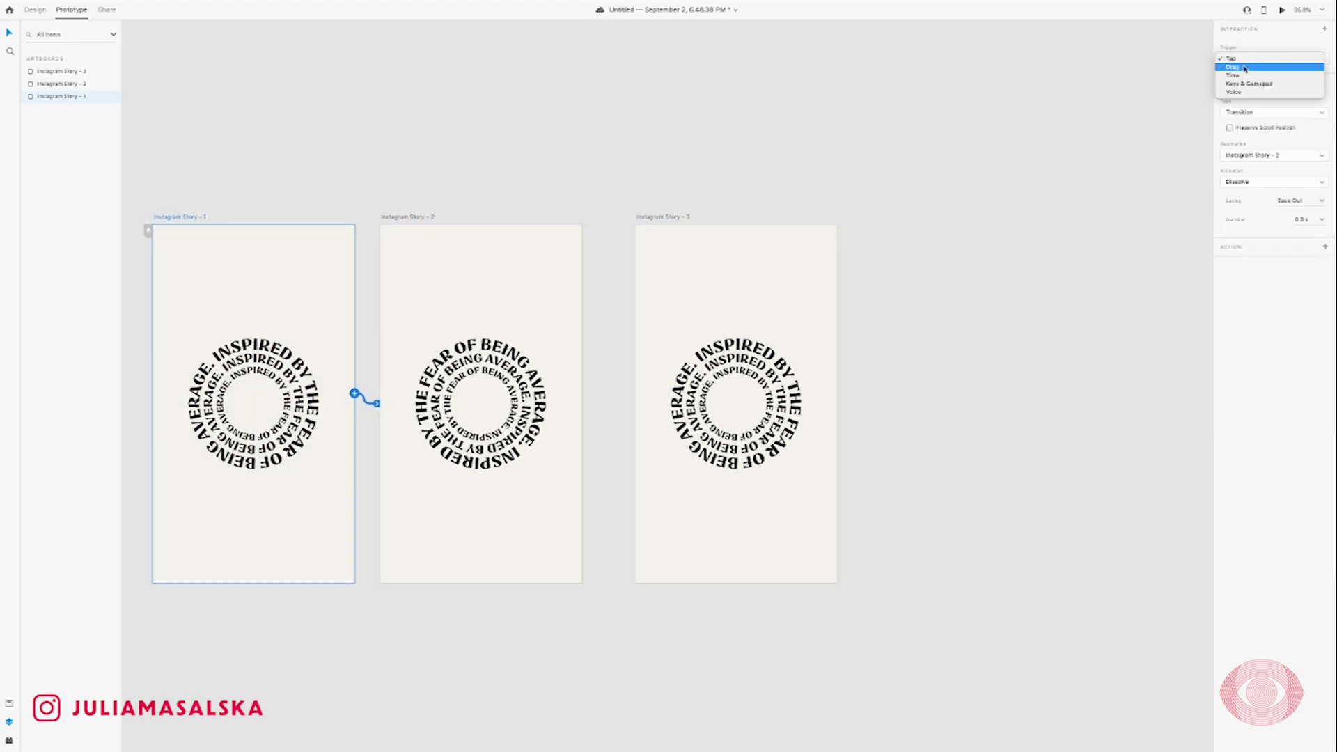
pyautogui.click(1296, 75)
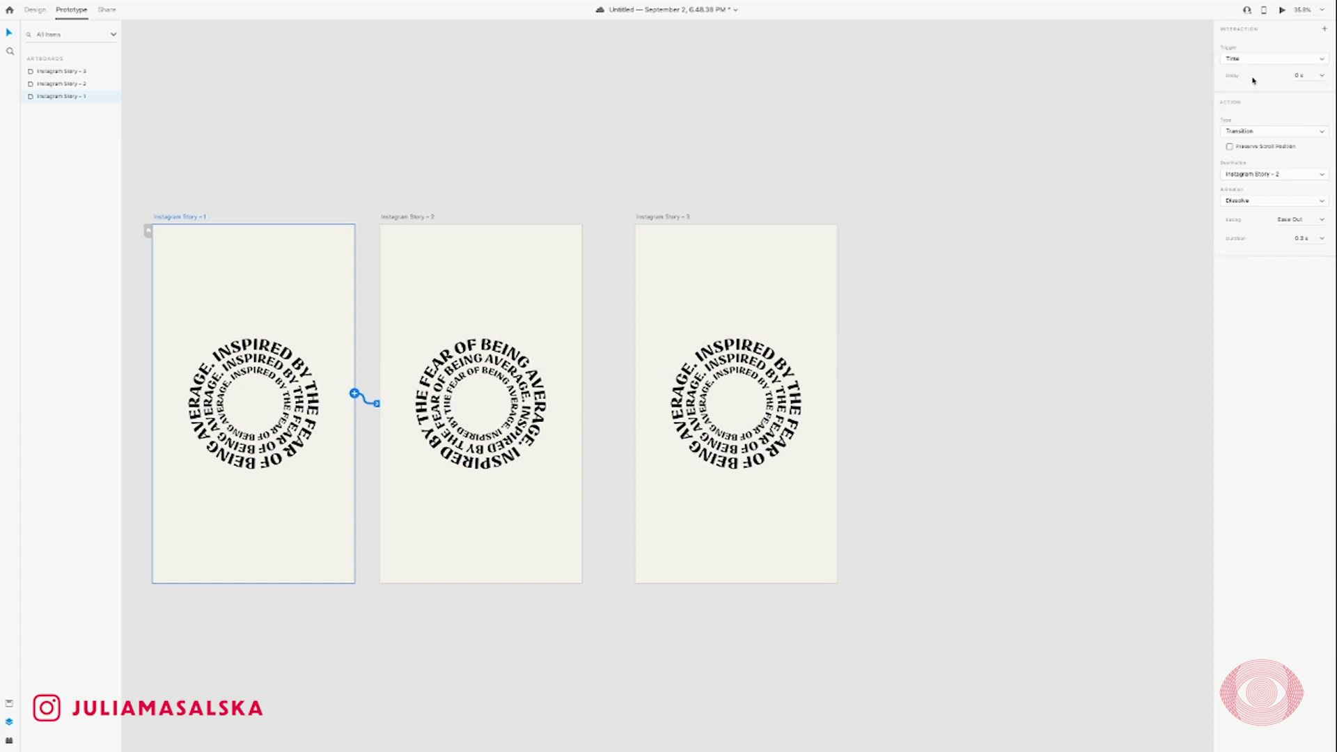
pyautogui.click(1289, 132)
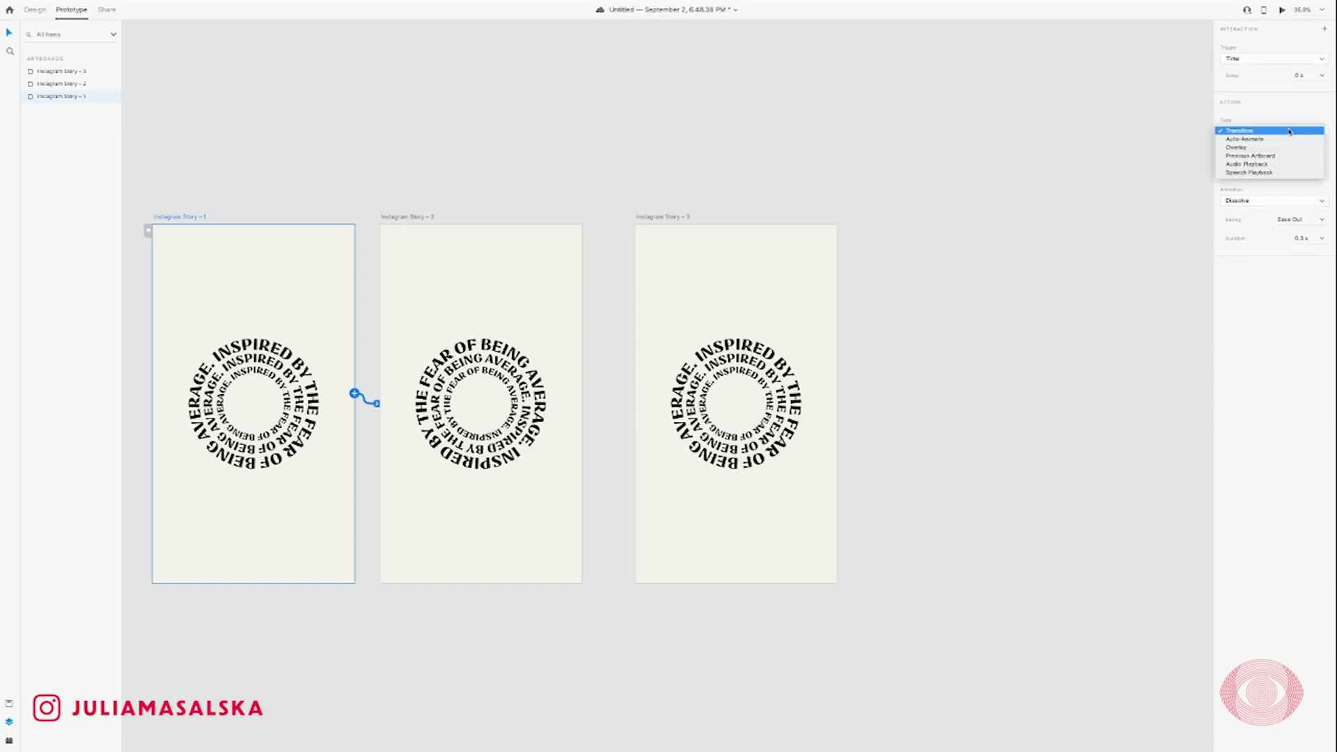
pyautogui.click(1283, 140)
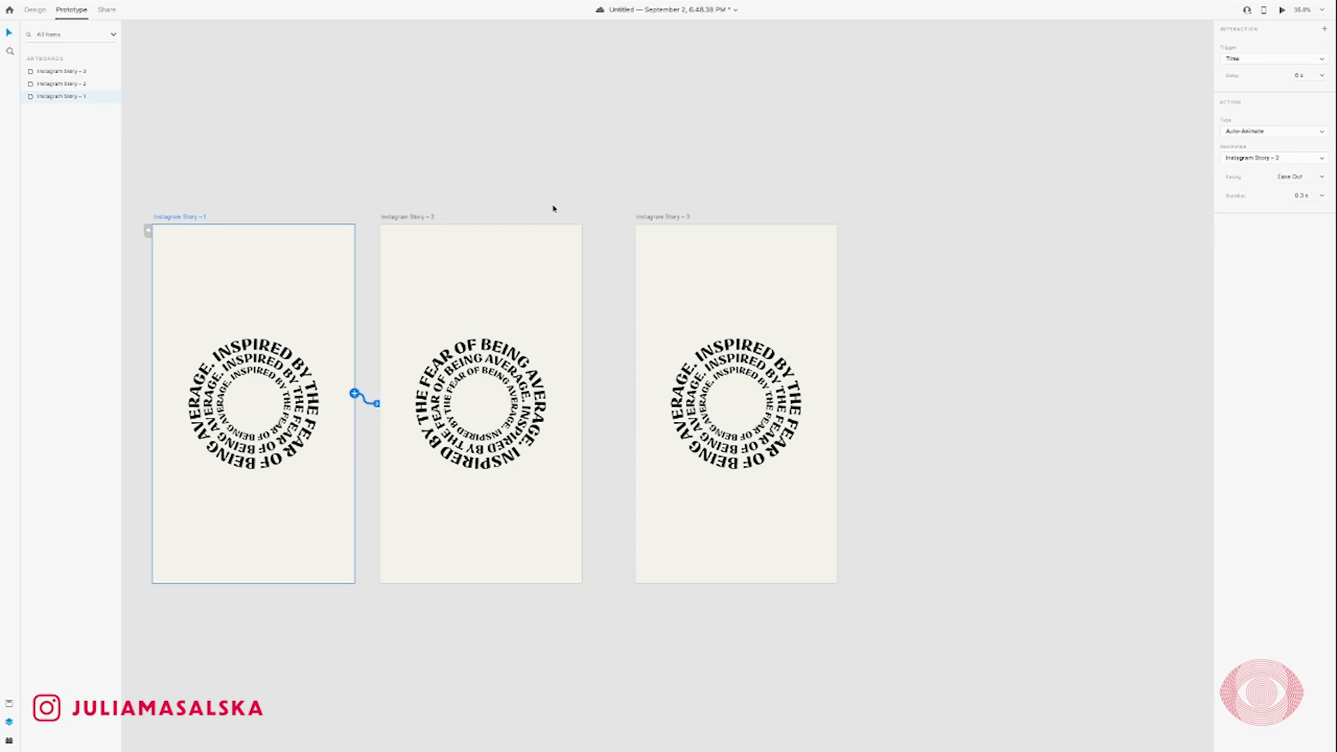
pyautogui.click(1322, 177)
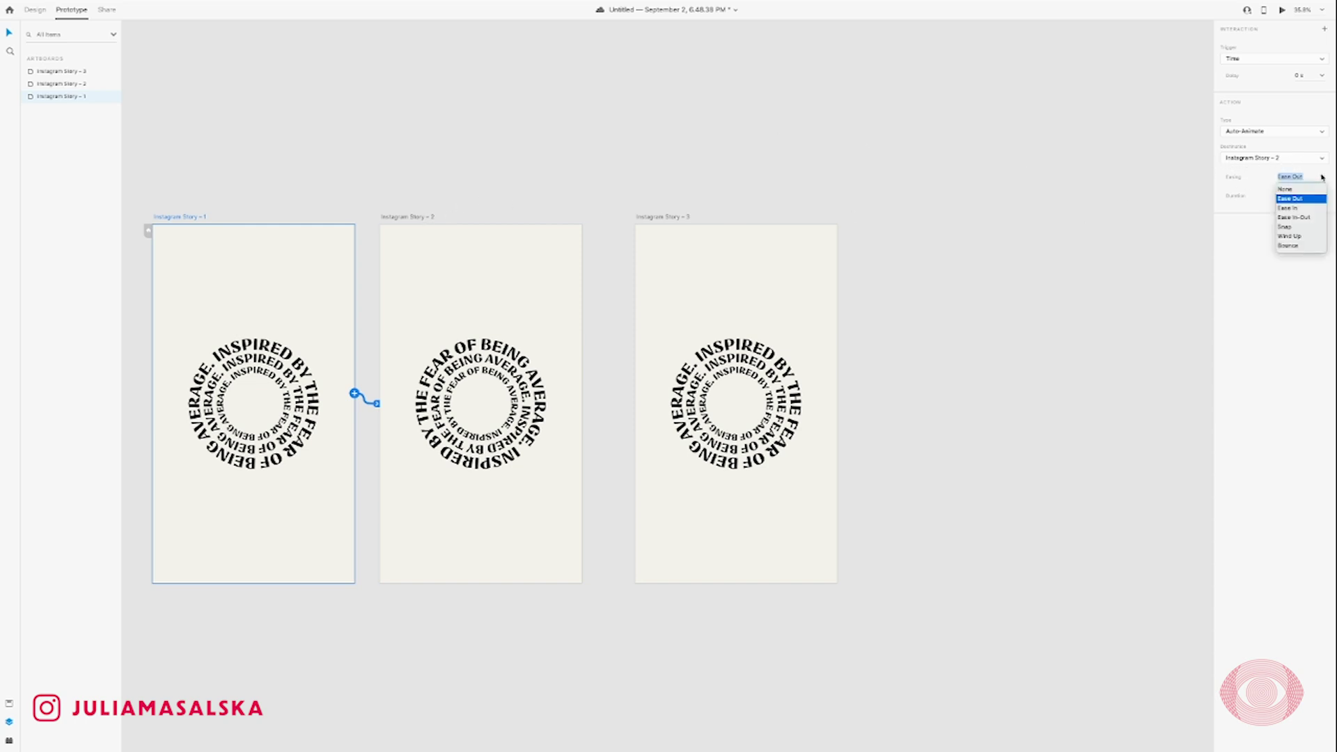
pyautogui.click(1296, 216)
pyautogui.press('Tab')
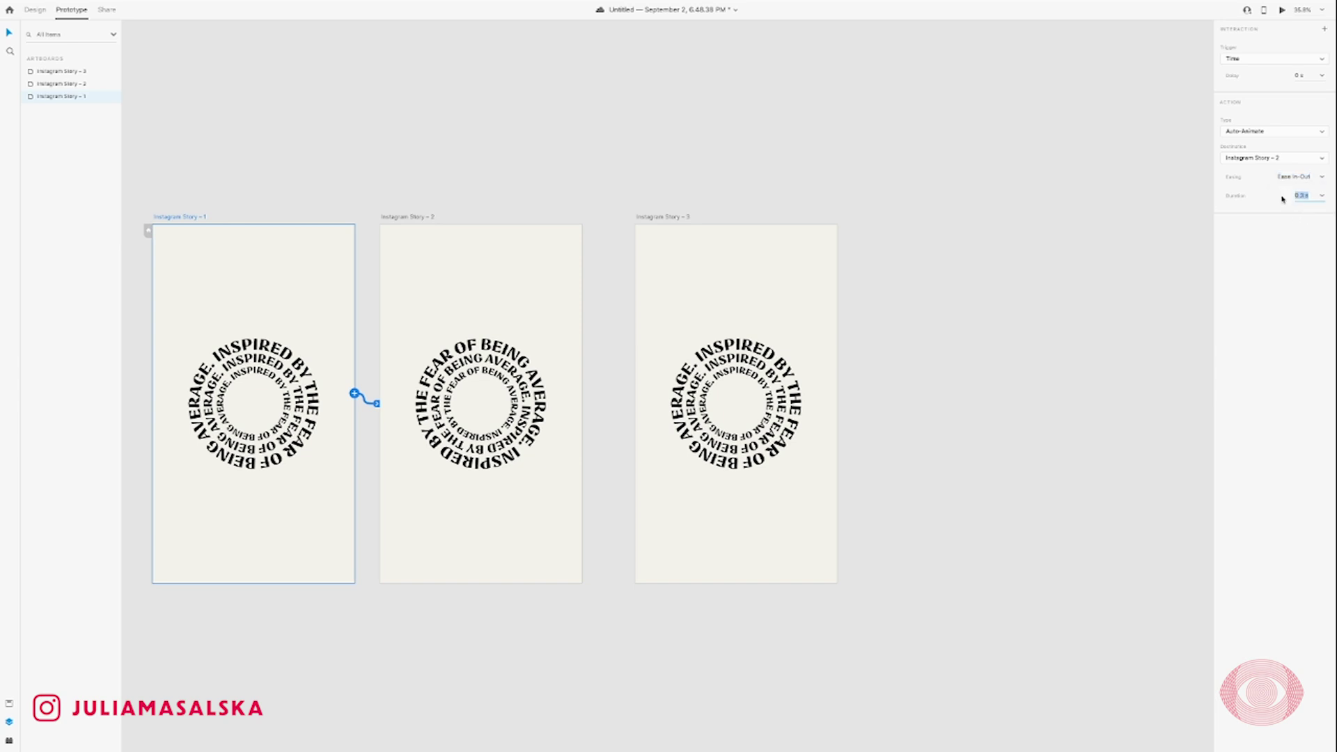
pyautogui.write('5')
# Wire Story 2 to Story 3, then Story 3 back to Story 2 and Story 2 back to Story 1
pyautogui.click(424, 216)
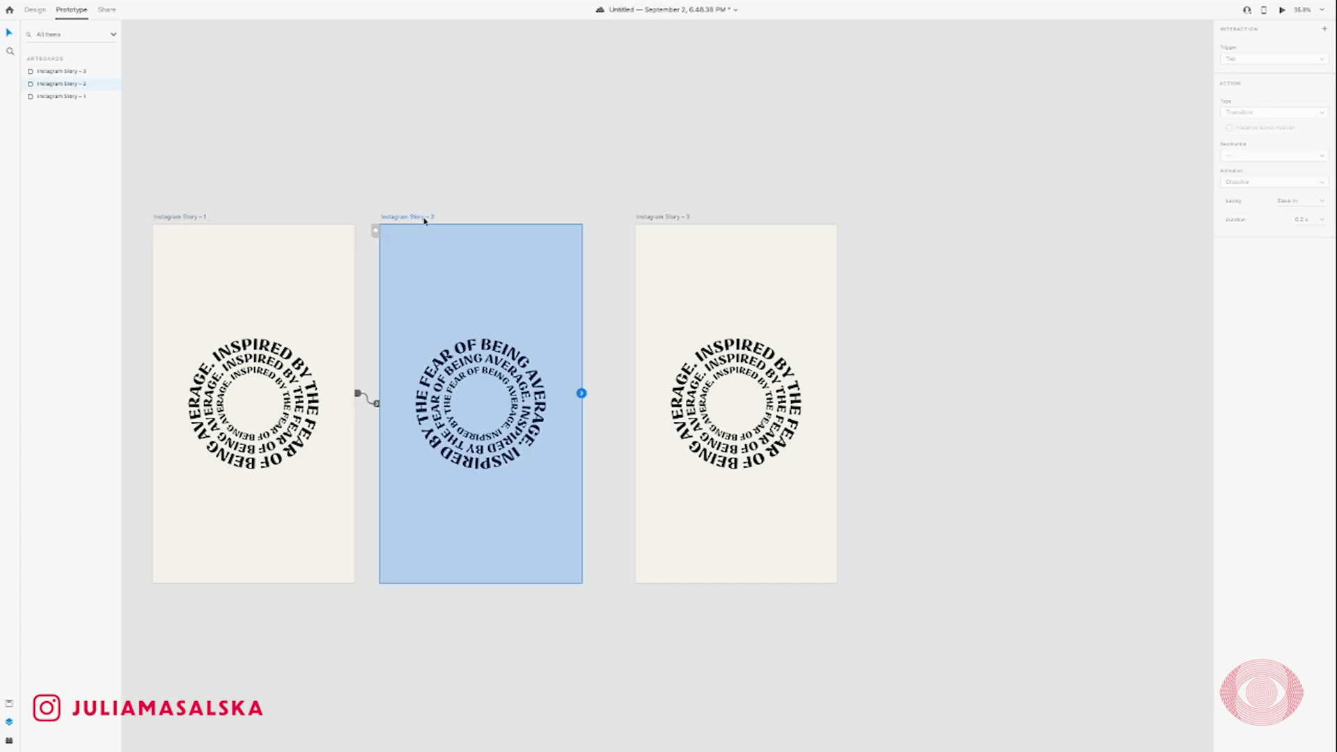
pyautogui.moveTo(581, 393); pyautogui.dragTo(642, 320)
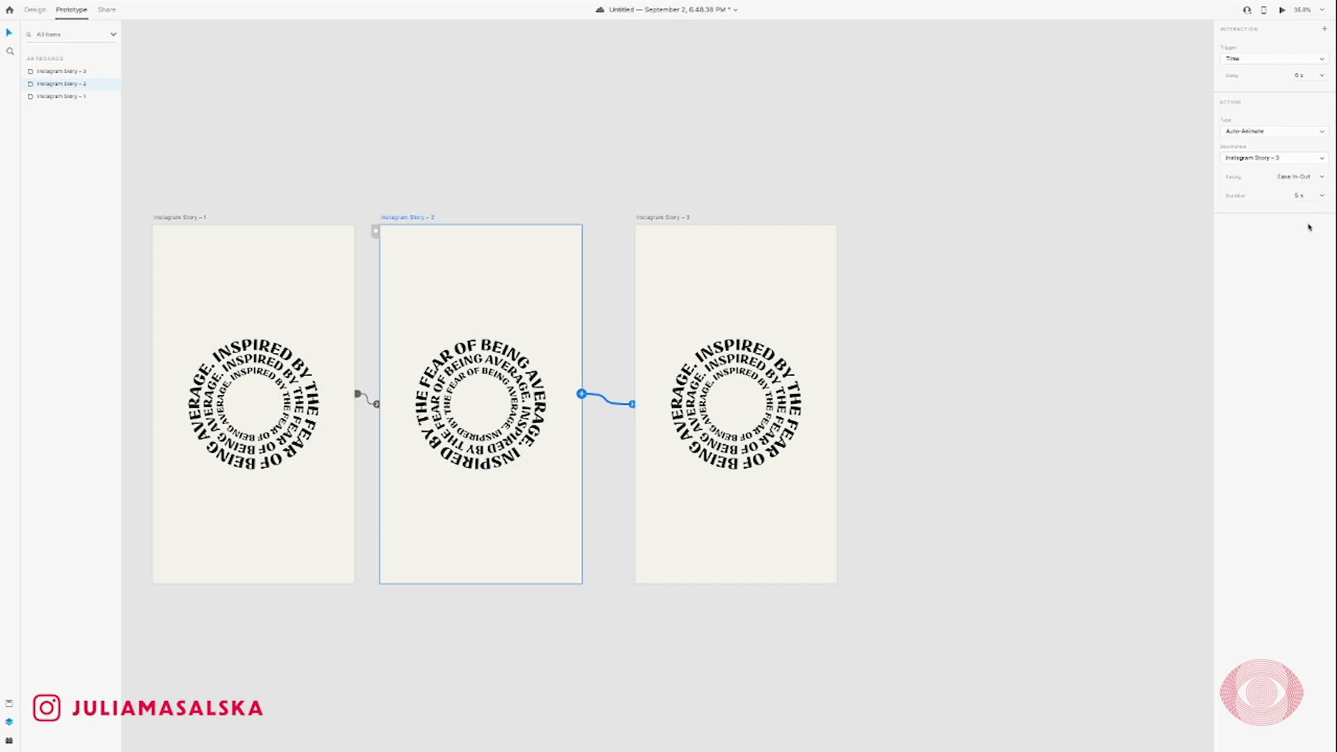
pyautogui.click(671, 218)
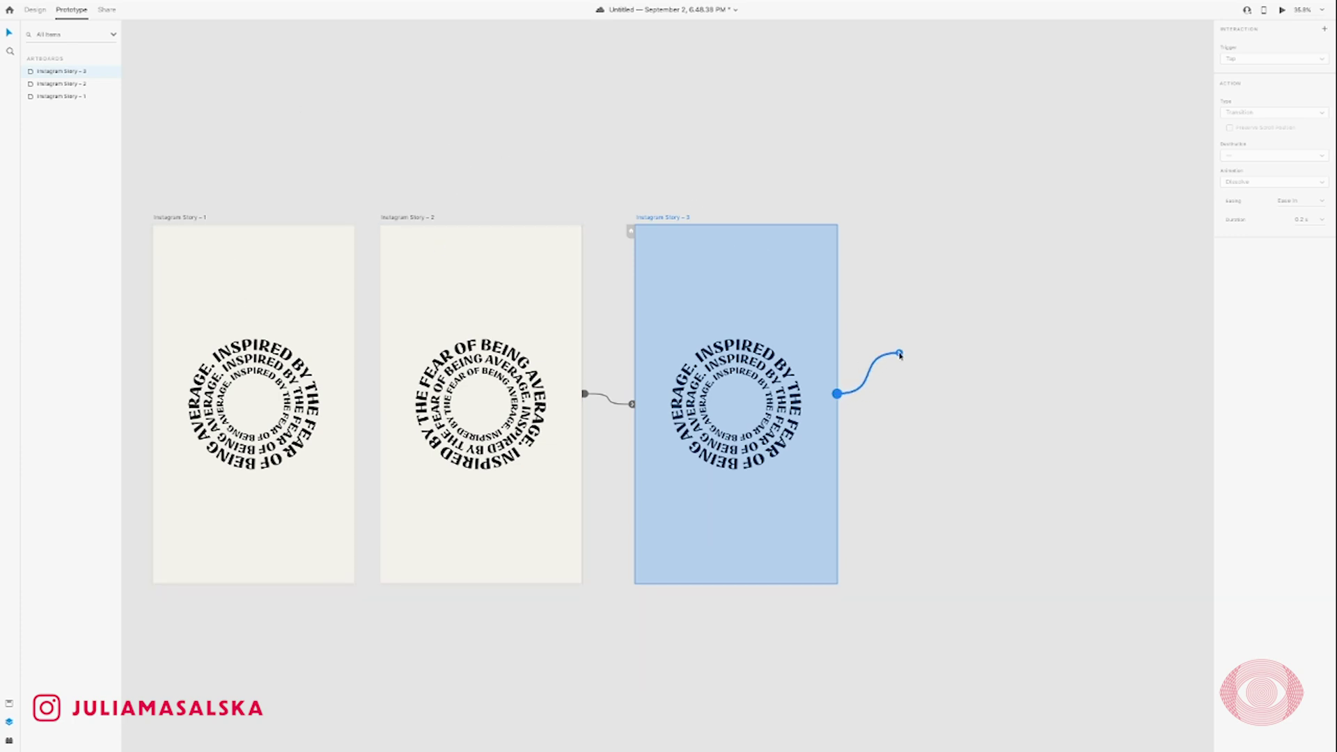
pyautogui.moveTo(837, 394); pyautogui.dragTo(467, 397)
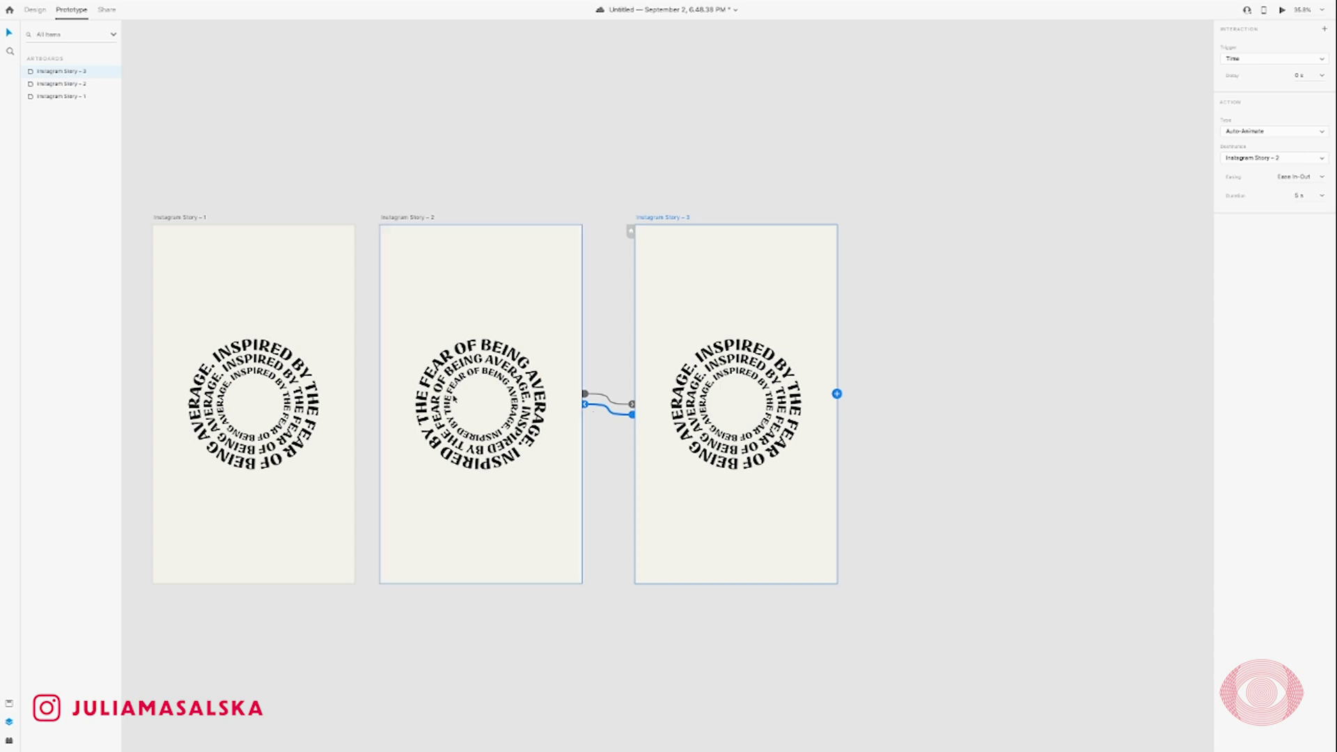
pyautogui.click(411, 228)
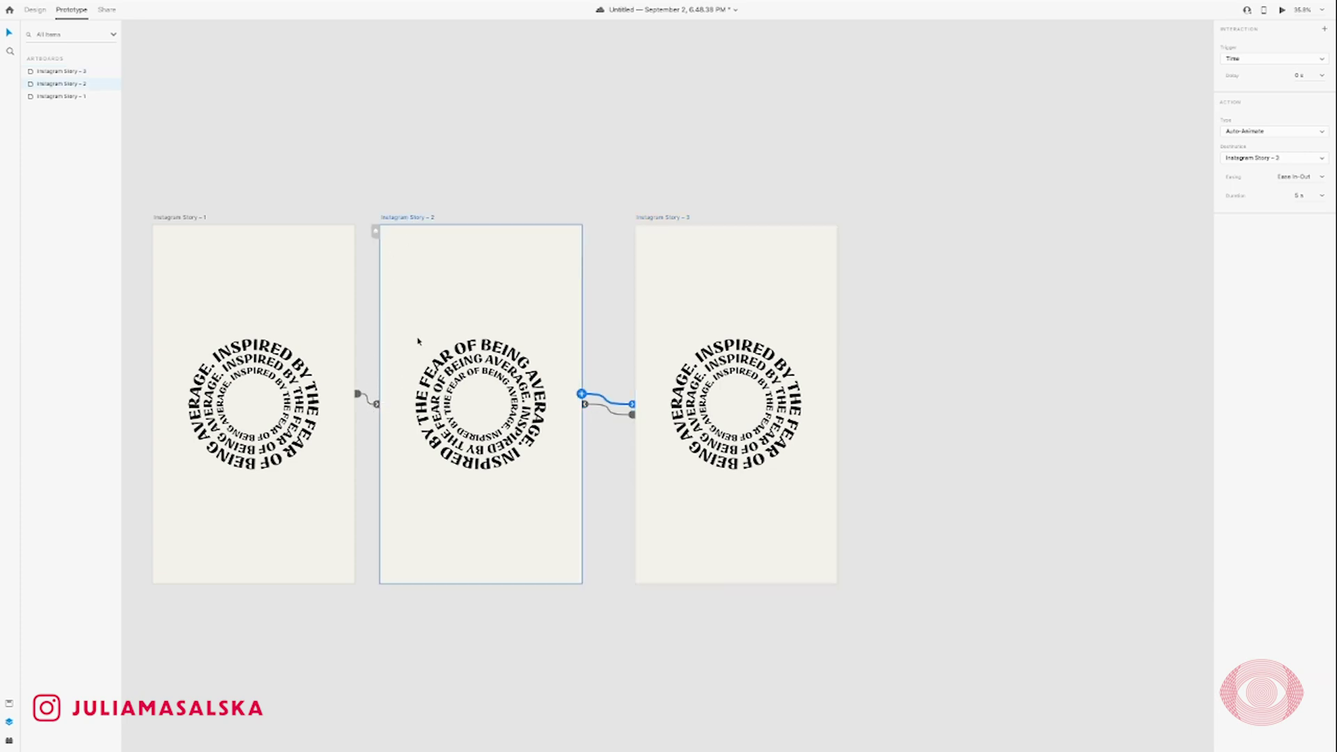
pyautogui.moveTo(583, 395); pyautogui.dragTo(335, 320)
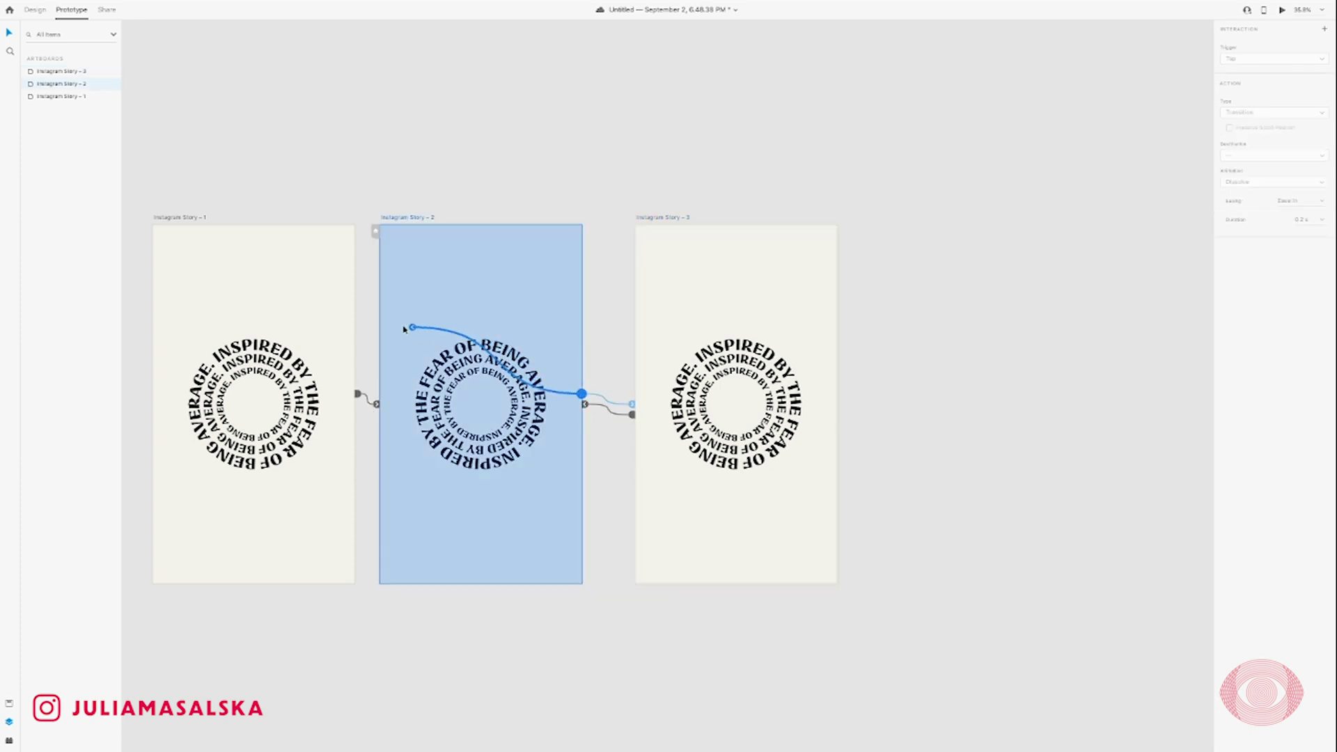